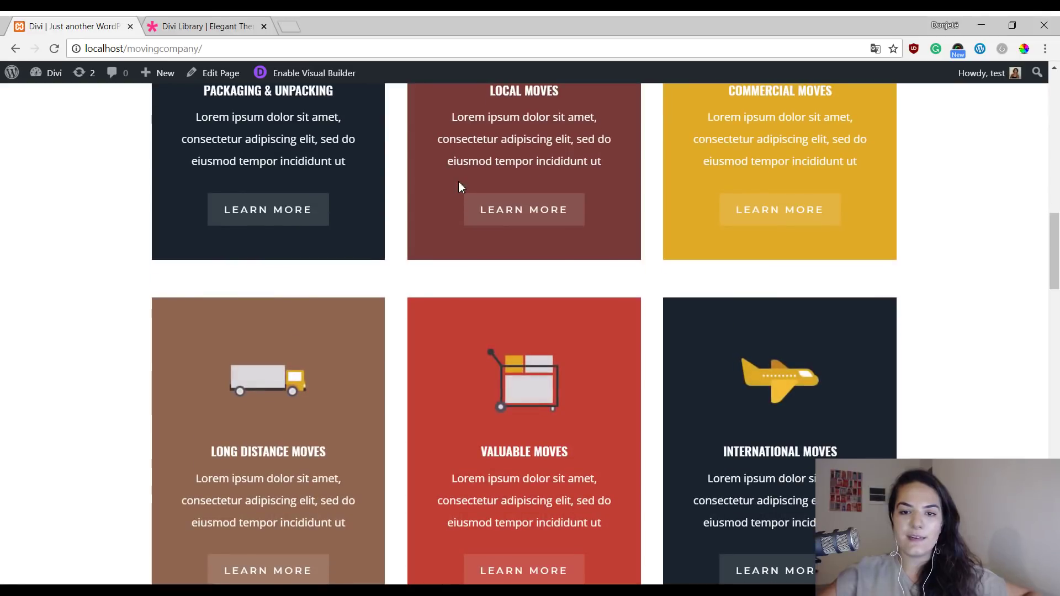
- Review the What We Offer service blurbs, the How It Works section and the Personalized Services section on the local moving company page
{"action": "scroll", "coordinate": [471, 224], "scroll_direction": "up", "scroll_amount": 4}
{"action": "scroll", "coordinate": [471, 226], "scroll_direction": "up", "scroll_amount": 1}
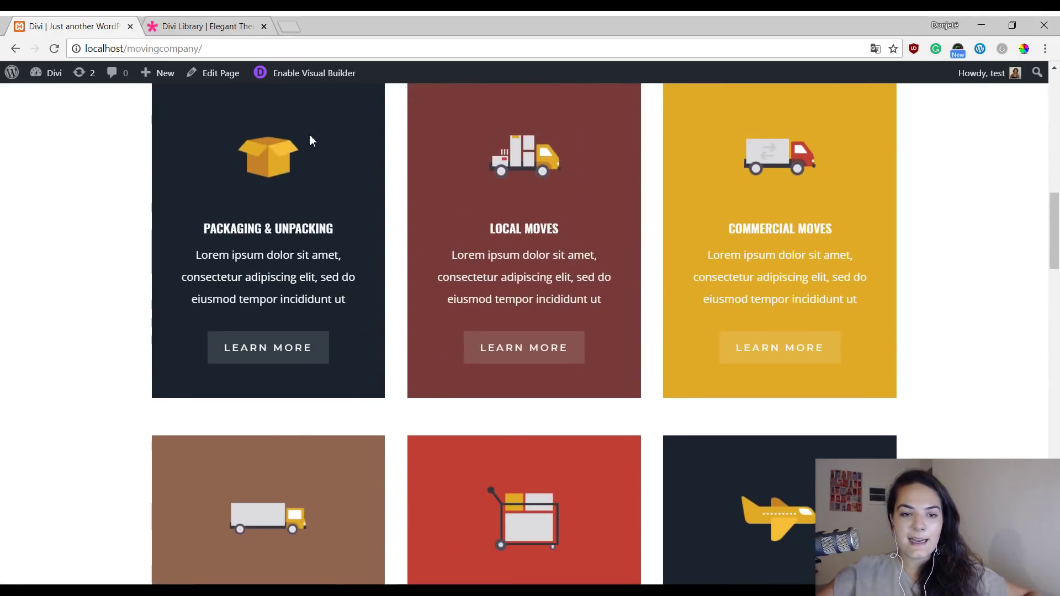
{"action": "scroll", "coordinate": [745, 166], "scroll_direction": "up", "scroll_amount": 5}
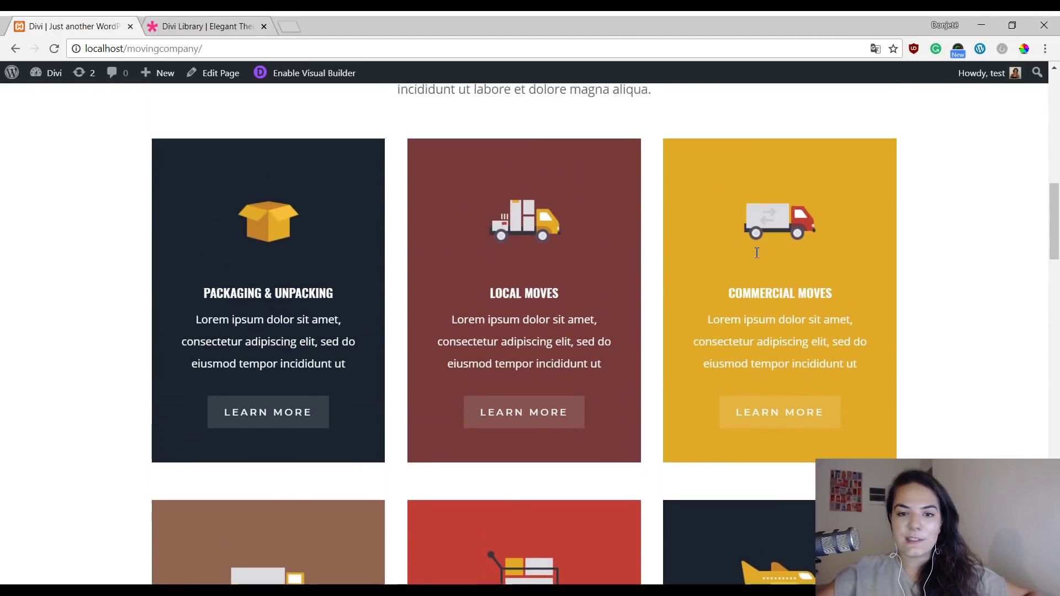
{"action": "scroll", "coordinate": [741, 260], "scroll_direction": "down", "scroll_amount": 5}
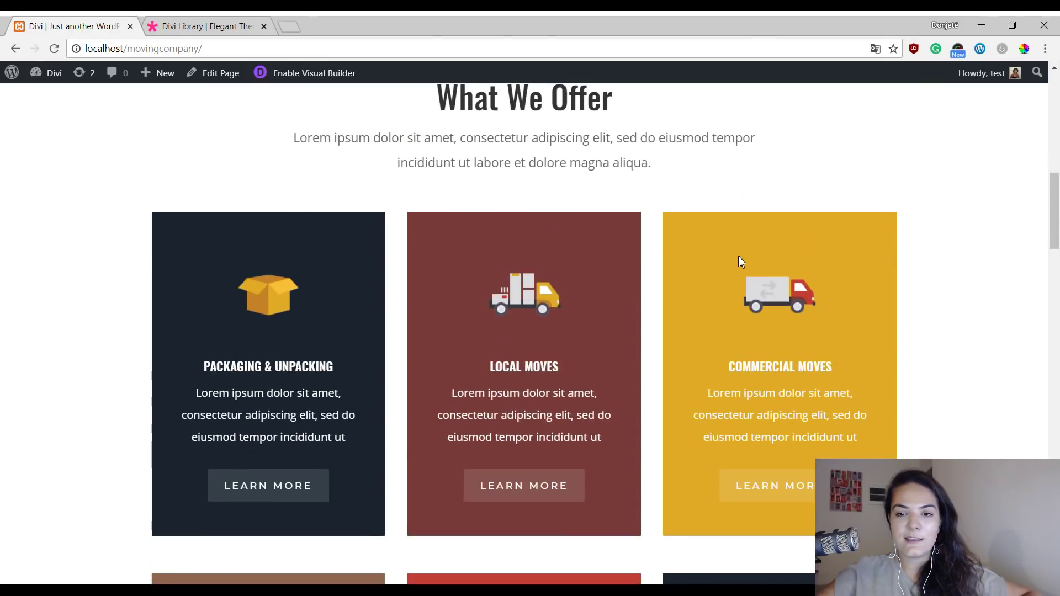
{"action": "scroll", "coordinate": [740, 261], "scroll_direction": "down", "scroll_amount": 1}
{"action": "scroll", "coordinate": [738, 260], "scroll_direction": "down", "scroll_amount": 7}
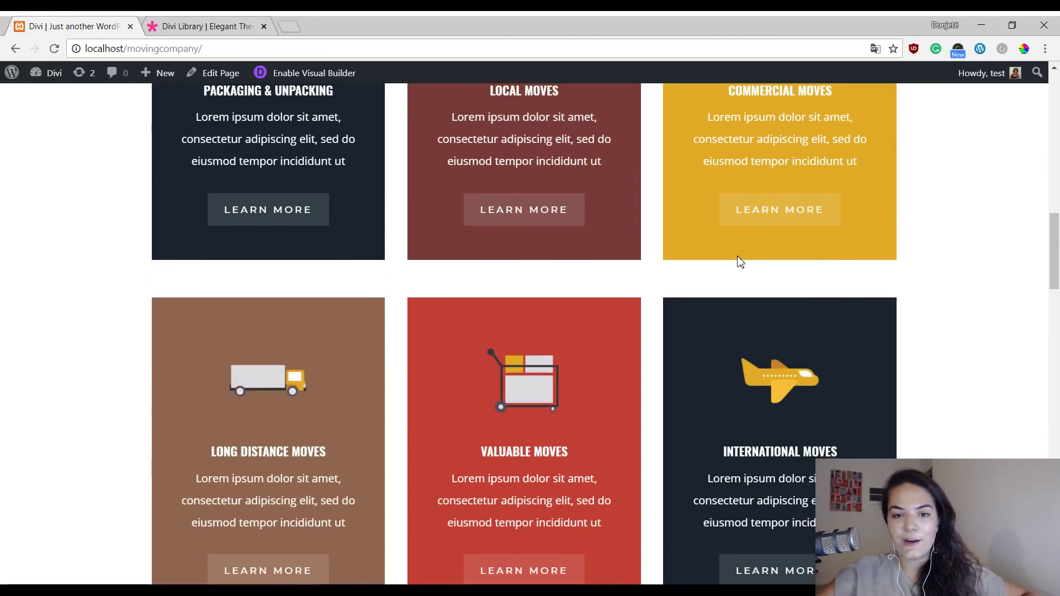
{"action": "scroll", "coordinate": [641, 272], "scroll_direction": "down", "scroll_amount": 4}
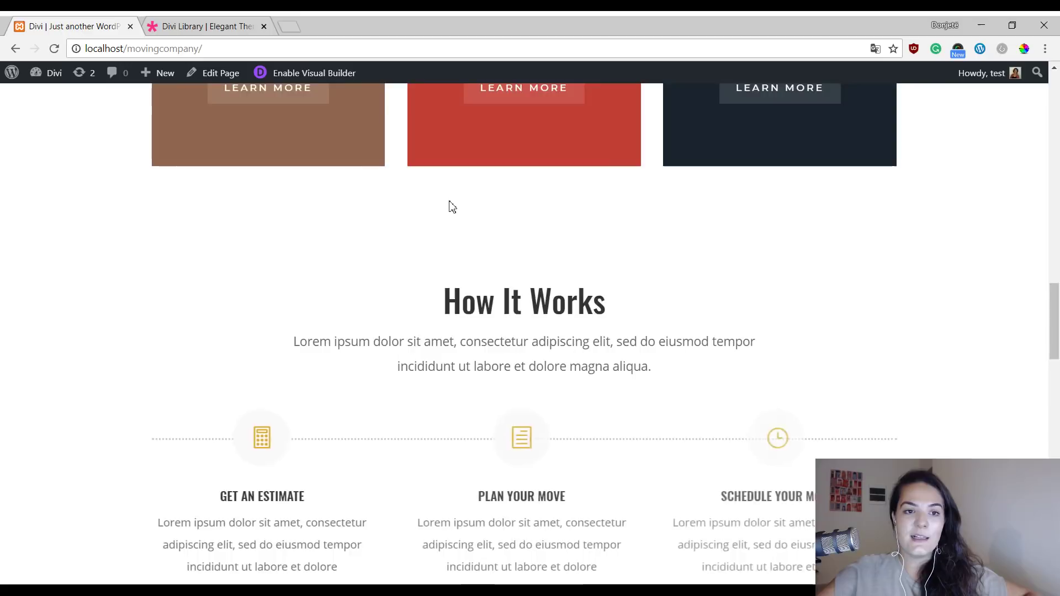
{"action": "scroll", "coordinate": [449, 206], "scroll_direction": "up", "scroll_amount": 6}
{"action": "scroll", "coordinate": [451, 202], "scroll_direction": "down", "scroll_amount": 8}
{"action": "scroll", "coordinate": [451, 202], "scroll_direction": "down", "scroll_amount": 3}
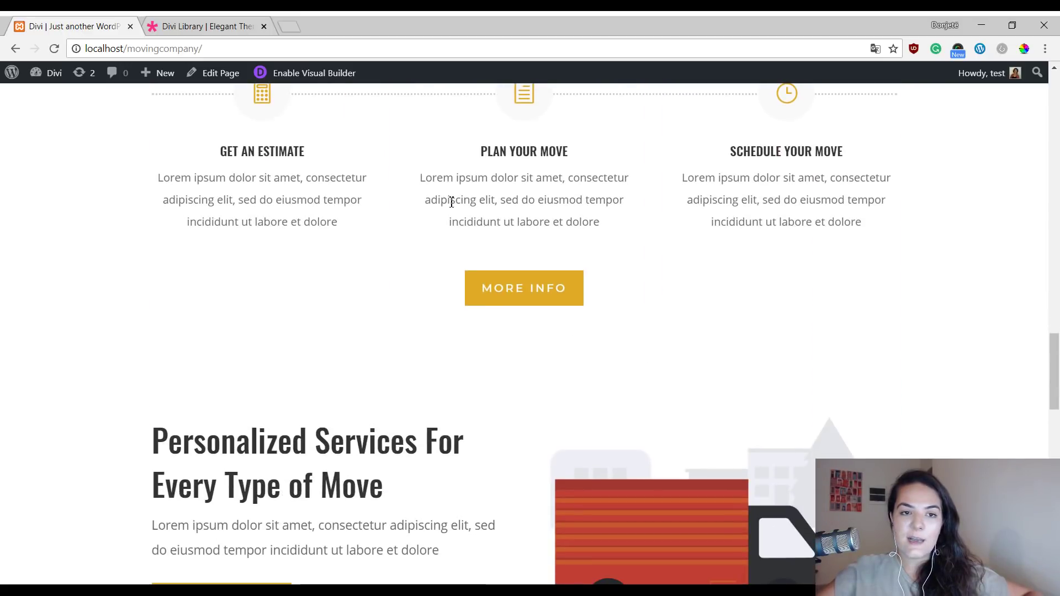
- Browse the Divi layout packs on the Elegant Themes site and open the Moving Company layout pack
{"action": "left_click", "coordinate": [186, 26]}
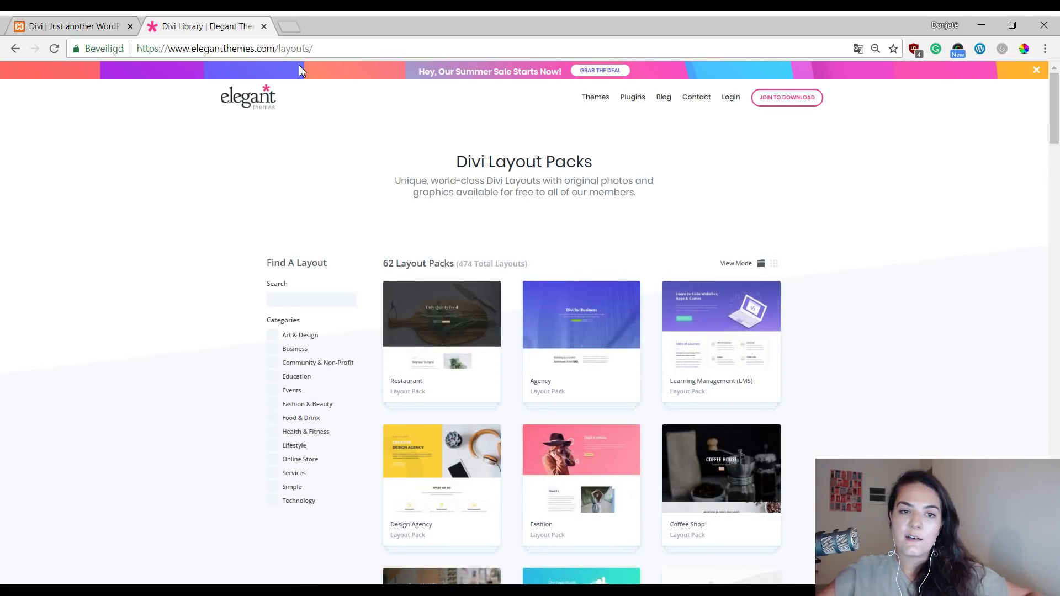
{"action": "scroll", "coordinate": [766, 215], "scroll_direction": "down", "scroll_amount": 6}
{"action": "scroll", "coordinate": [769, 293], "scroll_direction": "up", "scroll_amount": 4}
{"action": "scroll", "coordinate": [658, 265], "scroll_direction": "down", "scroll_amount": 6}
{"action": "scroll", "coordinate": [513, 237], "scroll_direction": "down", "scroll_amount": 15}
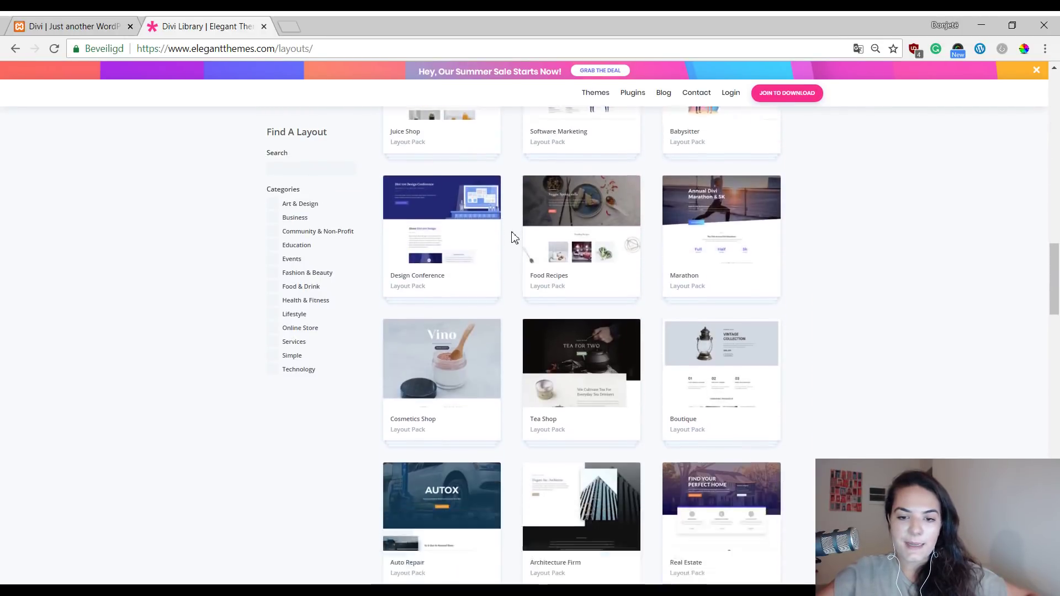
{"action": "scroll", "coordinate": [511, 237], "scroll_direction": "down", "scroll_amount": 15}
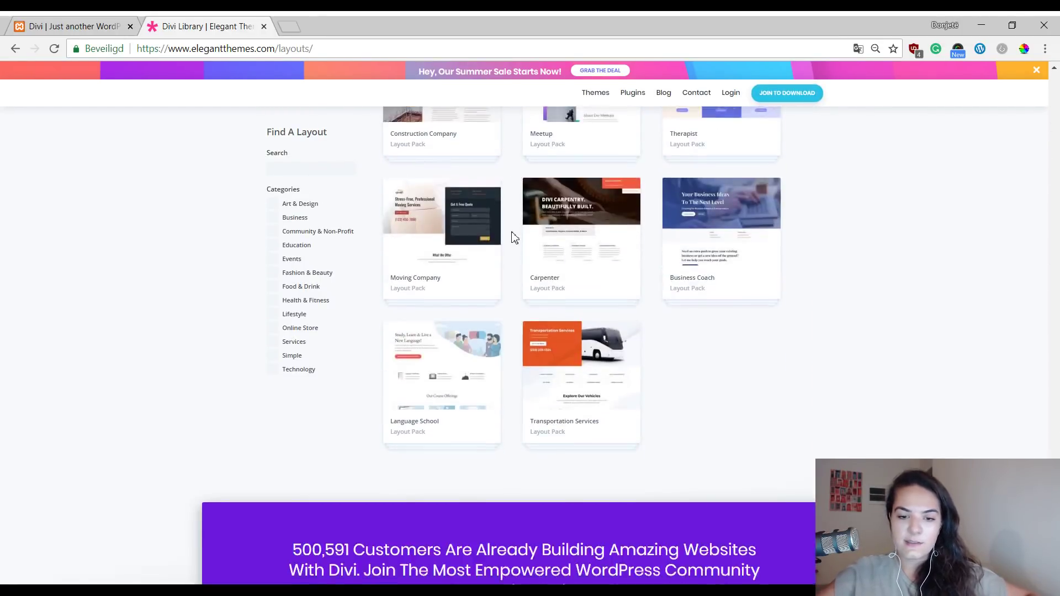
{"action": "scroll", "coordinate": [624, 289], "scroll_direction": "up", "scroll_amount": 3}
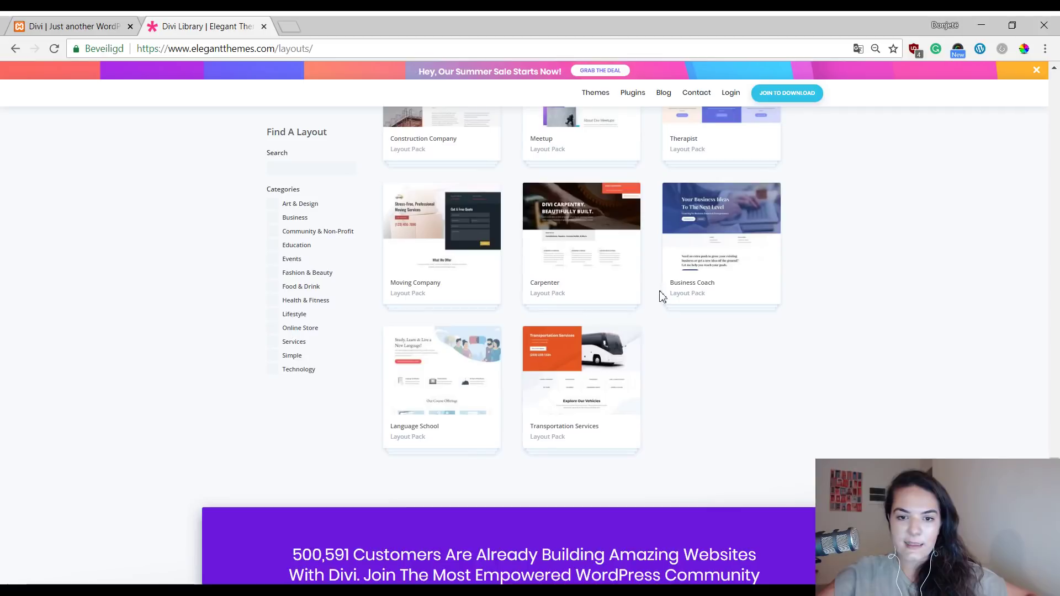
{"action": "left_click", "coordinate": [439, 232]}
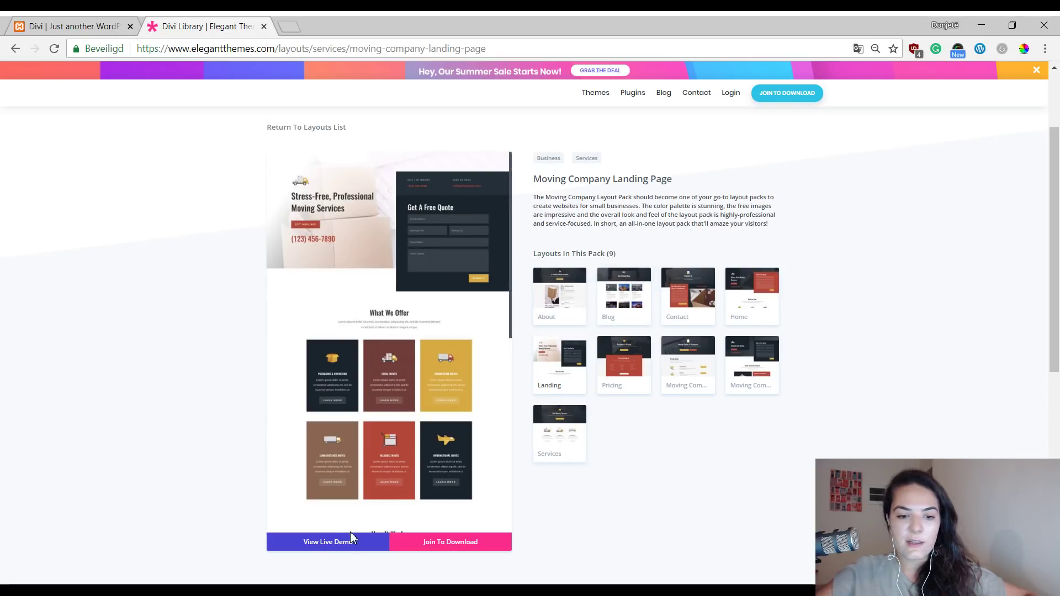
- Open the live demo of the Moving Company Landing Page and look through it from the hero section to the footer
{"action": "left_click", "coordinate": [308, 544]}
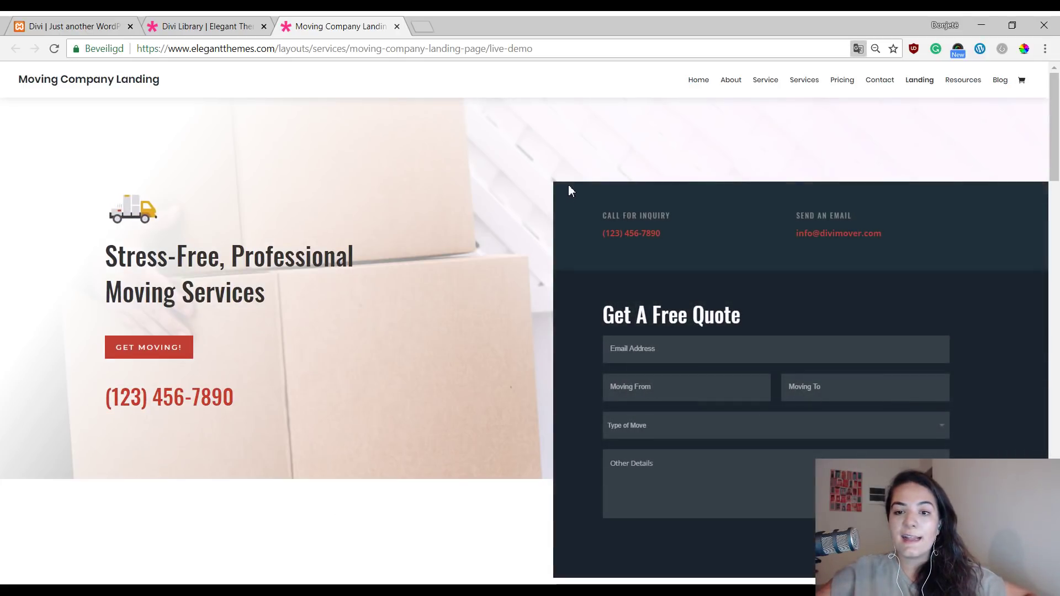
{"action": "scroll", "coordinate": [871, 121], "scroll_direction": "down", "scroll_amount": 1}
{"action": "scroll", "coordinate": [720, 93], "scroll_direction": "up", "scroll_amount": 1}
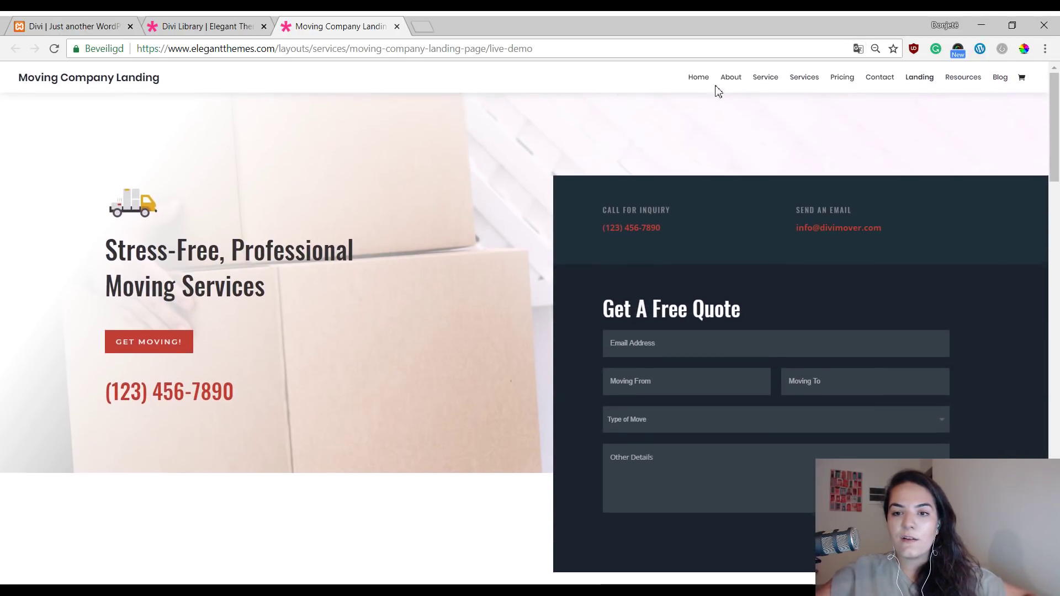
{"action": "scroll", "coordinate": [899, 111], "scroll_direction": "down", "scroll_amount": 5}
{"action": "scroll", "coordinate": [795, 256], "scroll_direction": "down", "scroll_amount": 15}
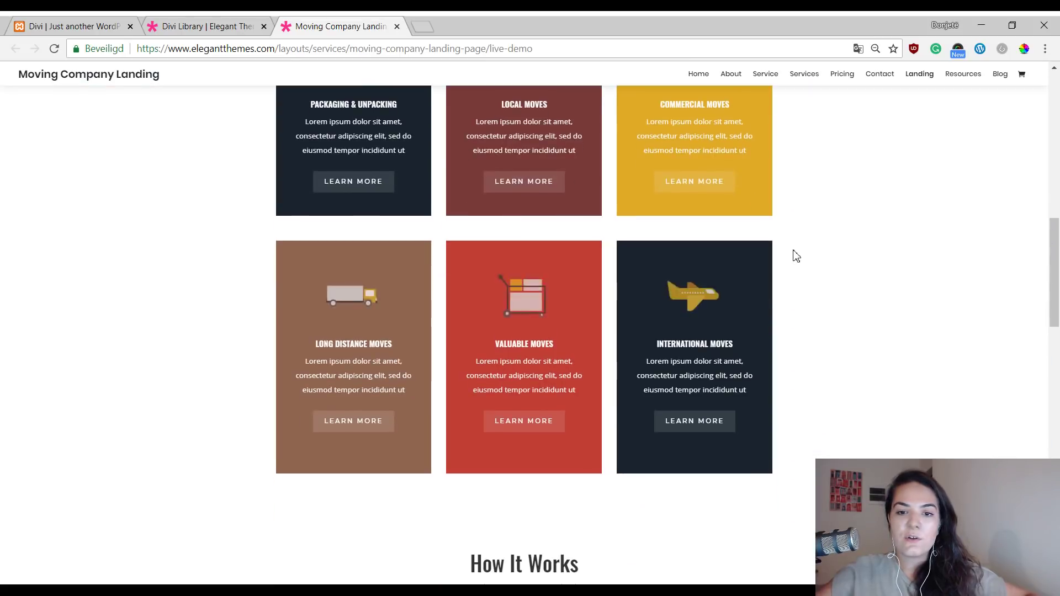
{"action": "scroll", "coordinate": [795, 255], "scroll_direction": "down", "scroll_amount": 4}
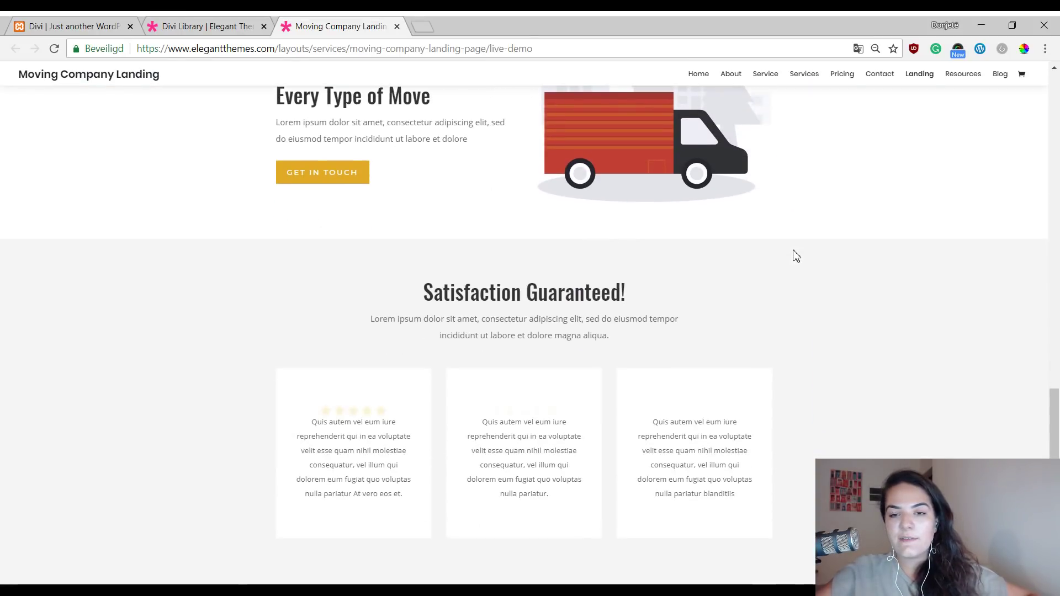
{"action": "scroll", "coordinate": [795, 255], "scroll_direction": "down", "scroll_amount": 6}
{"action": "scroll", "coordinate": [796, 255], "scroll_direction": "down", "scroll_amount": 2}
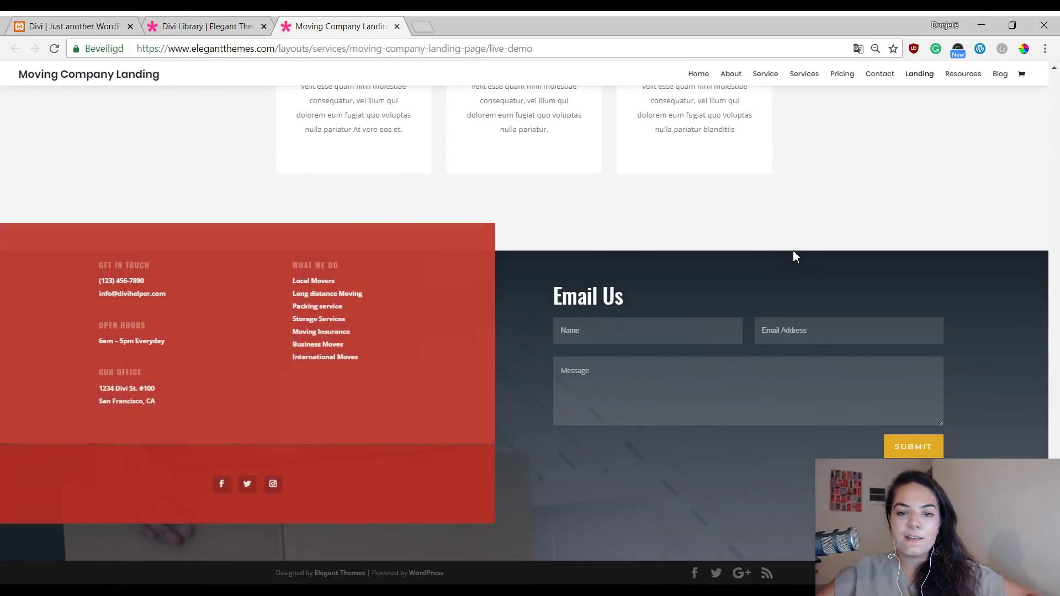
{"action": "scroll", "coordinate": [796, 256], "scroll_direction": "up", "scroll_amount": 15}
{"action": "scroll", "coordinate": [795, 255], "scroll_direction": "up", "scroll_amount": 8}
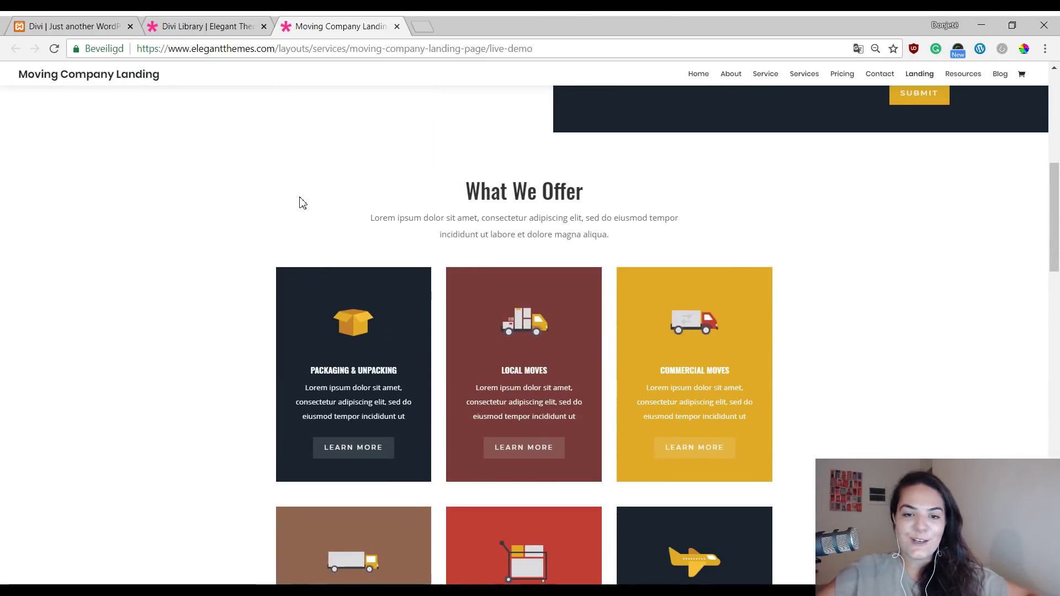
{"action": "scroll", "coordinate": [251, 175], "scroll_direction": "up", "scroll_amount": 8}
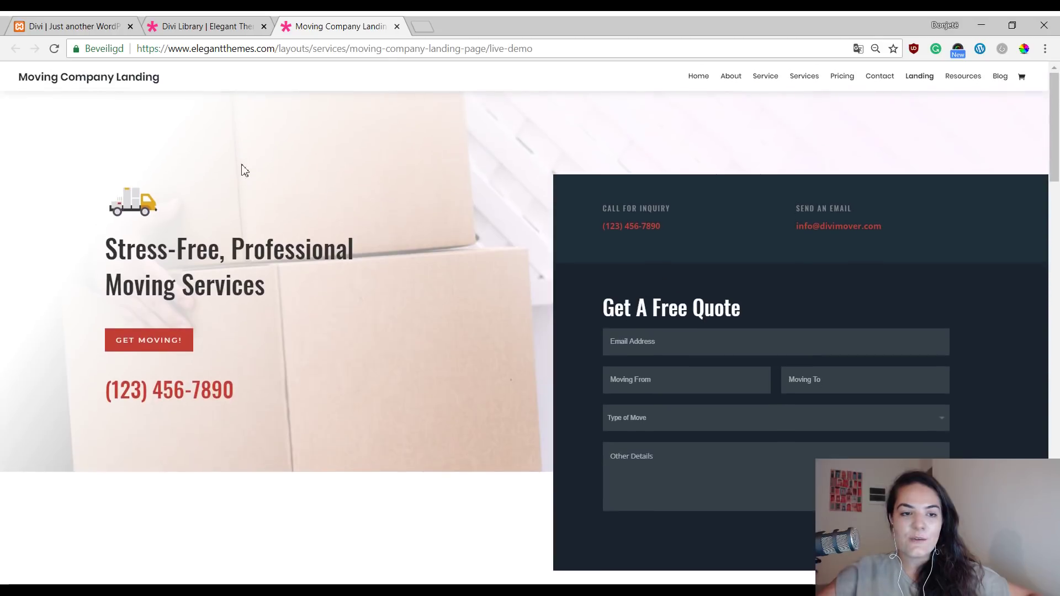
- Return to the local moving company page and examine its How It Works and What We Offer sections and its hero section
{"action": "left_click", "coordinate": [72, 26]}
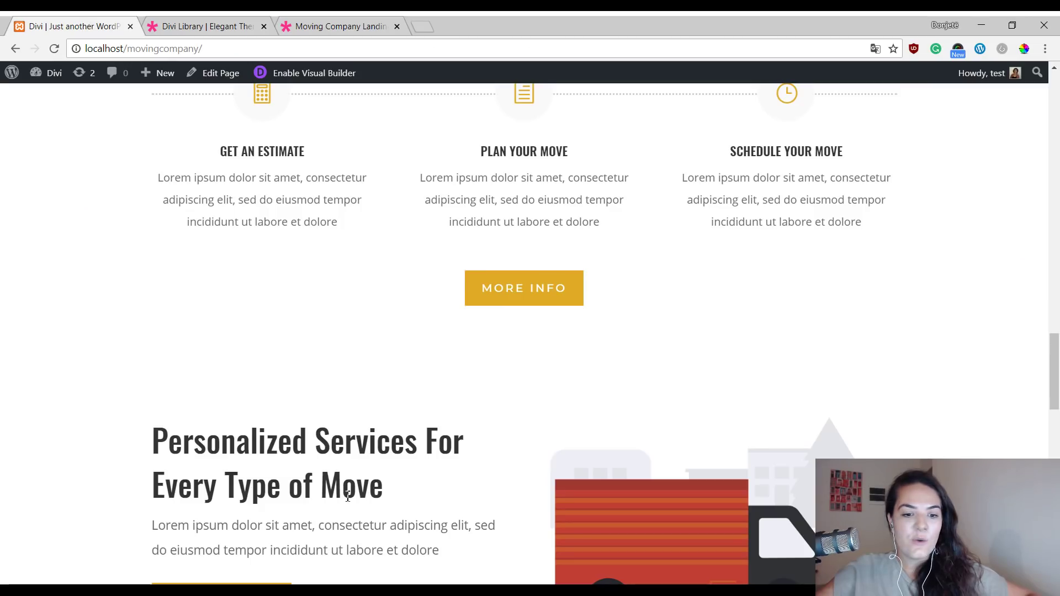
{"action": "scroll", "coordinate": [502, 355], "scroll_direction": "up", "scroll_amount": 7}
{"action": "scroll", "coordinate": [660, 355], "scroll_direction": "down", "scroll_amount": 4}
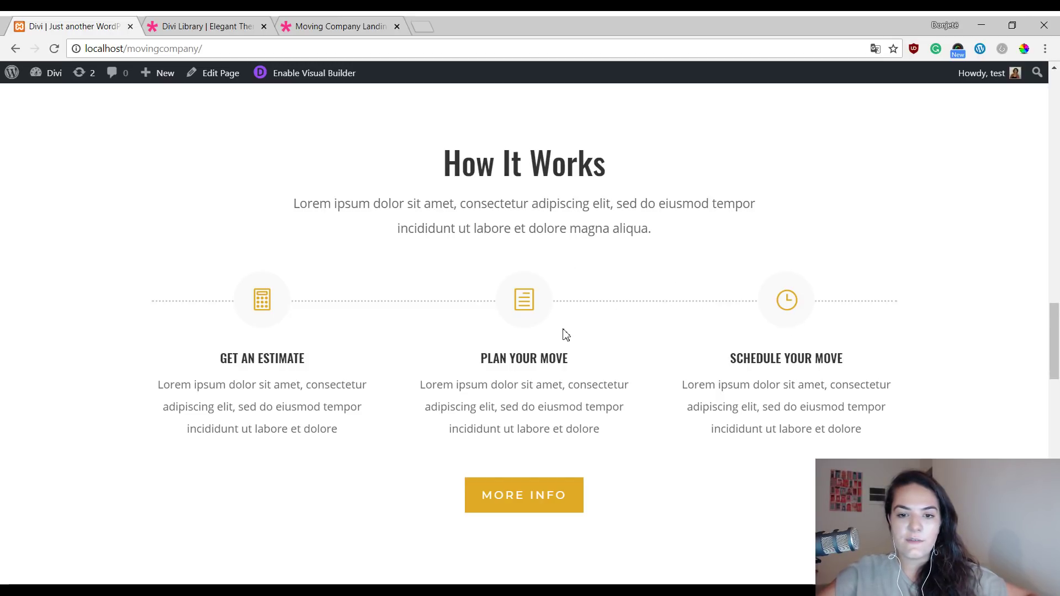
{"action": "scroll", "coordinate": [688, 346], "scroll_direction": "up", "scroll_amount": 1}
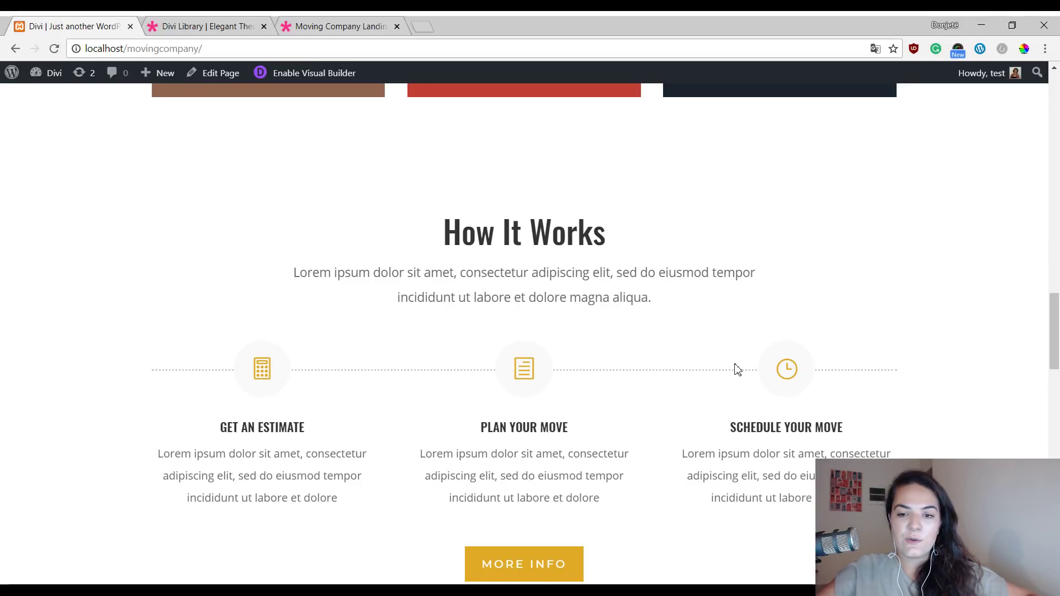
{"action": "scroll", "coordinate": [737, 369], "scroll_direction": "up", "scroll_amount": 12}
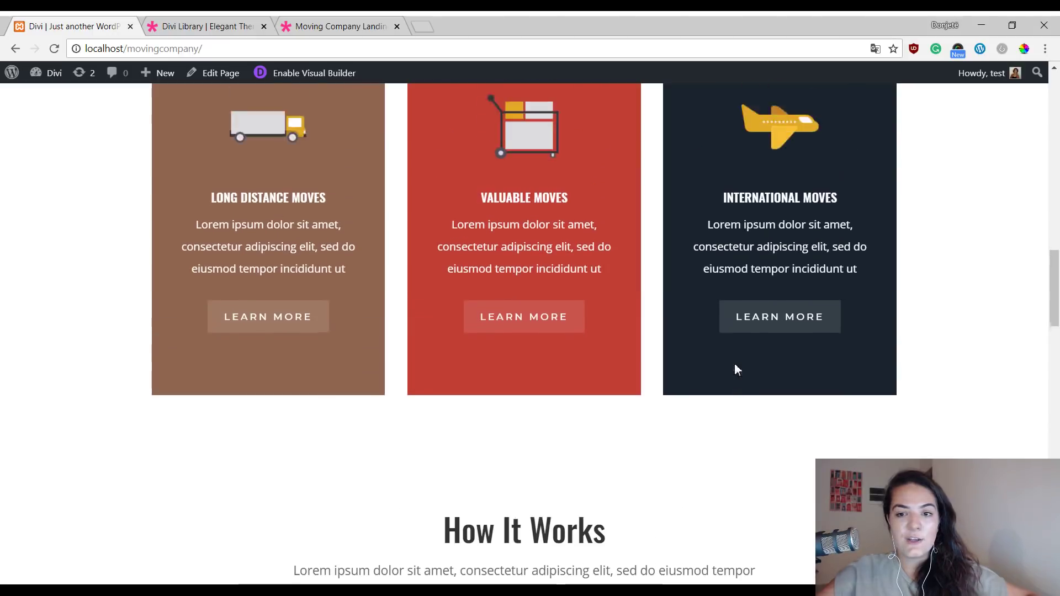
{"action": "scroll", "coordinate": [737, 367], "scroll_direction": "up", "scroll_amount": 1}
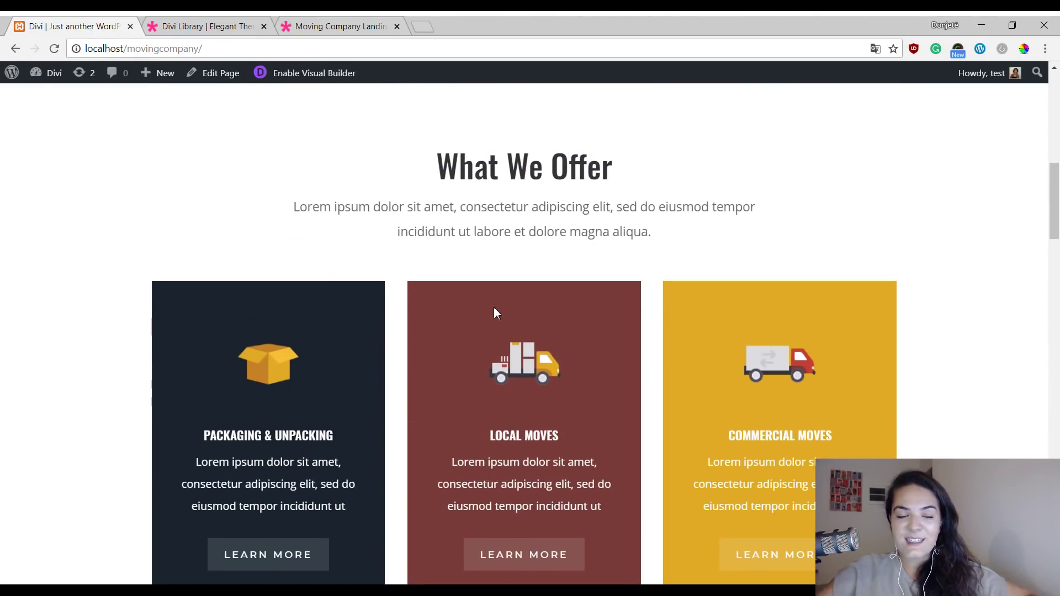
{"action": "scroll", "coordinate": [473, 278], "scroll_direction": "up", "scroll_amount": 1}
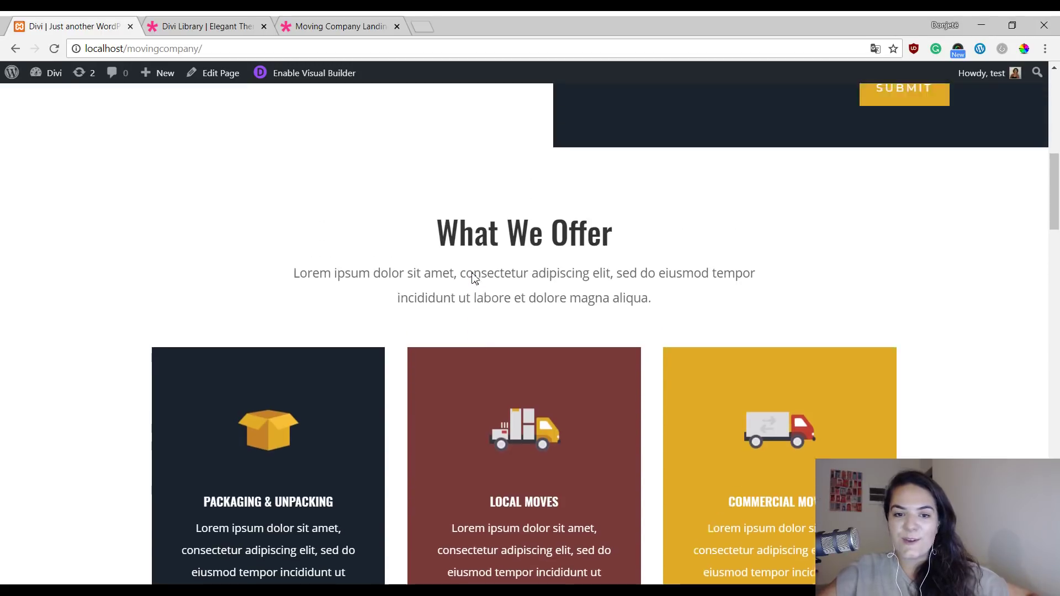
{"action": "scroll", "coordinate": [473, 278], "scroll_direction": "up", "scroll_amount": 8}
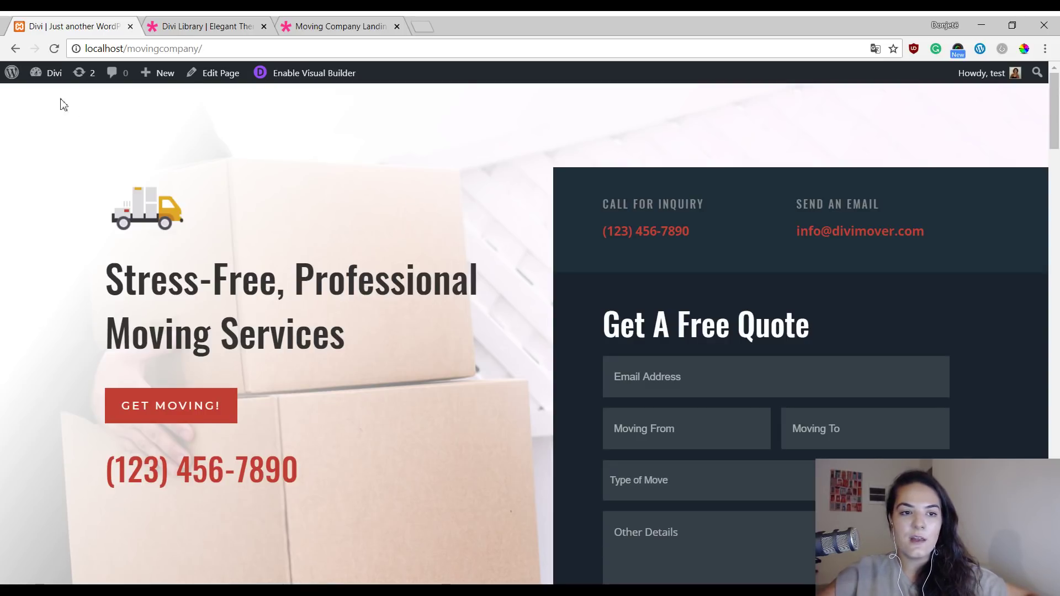
- Open the WordPress admin in a separate tab, add a new page titled Landing and publish it
{"action": "mouse_move", "coordinate": [12, 73]}
{"action": "middle_click", "coordinate": [42, 95]}
{"action": "left_click", "coordinate": [210, 28]}
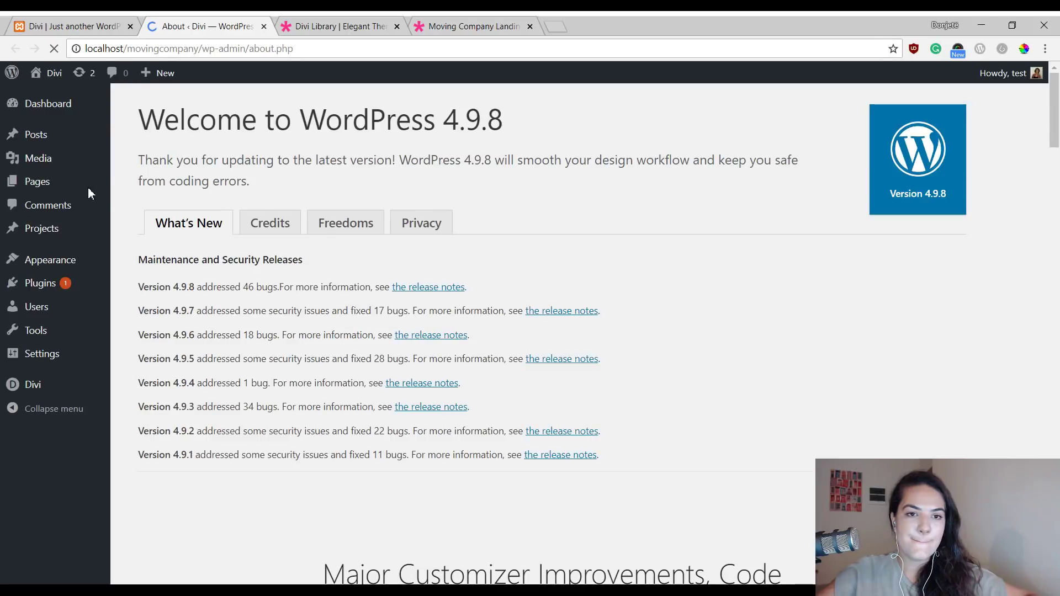
{"action": "mouse_move", "coordinate": [56, 188]}
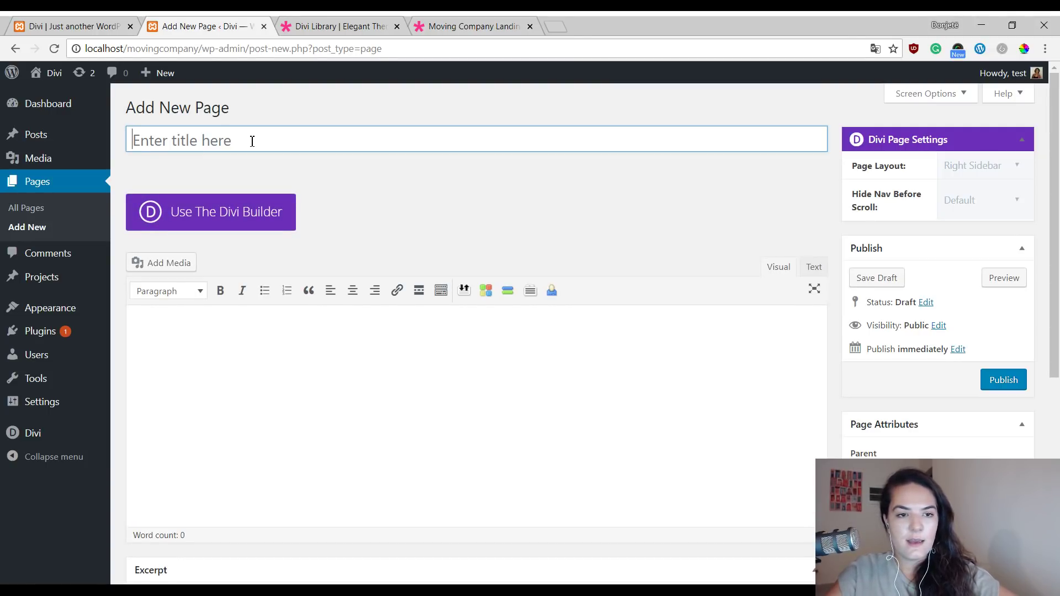
{"action": "type", "text": "Landing"}
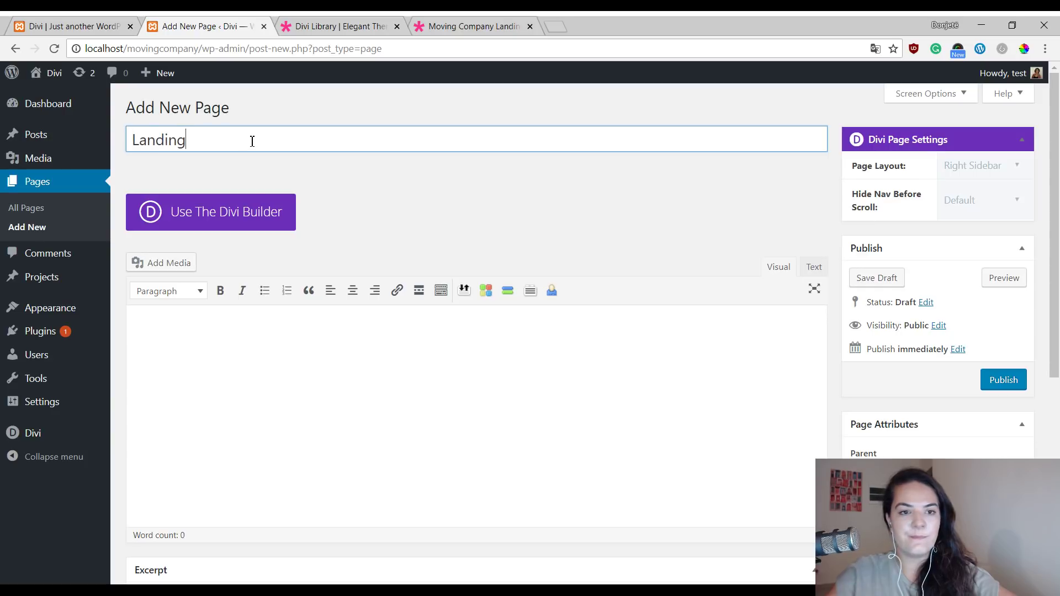
{"action": "left_click", "coordinate": [1003, 381]}
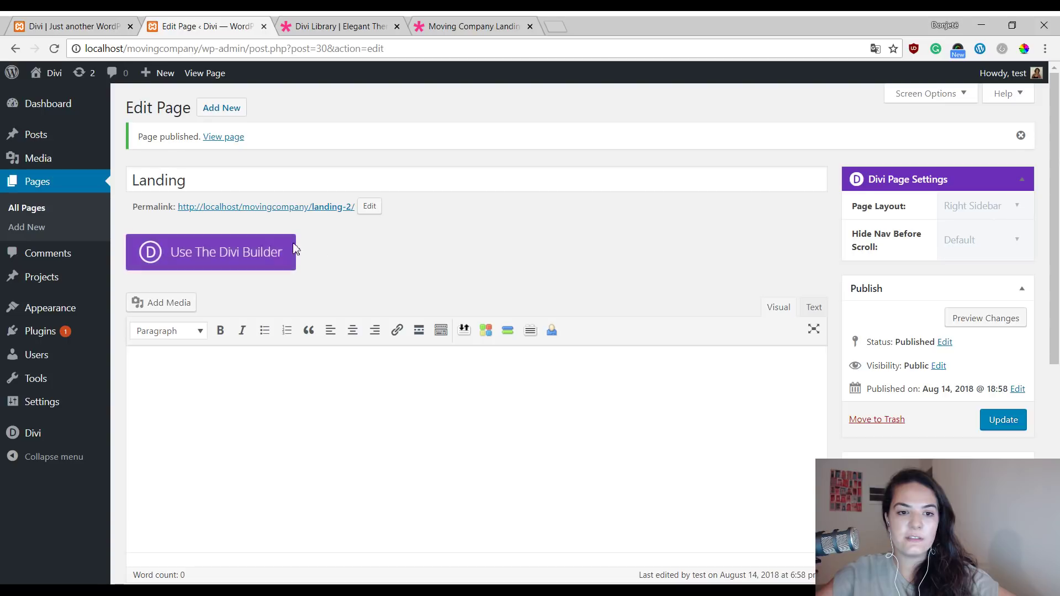
- Enable the Divi Builder for the Landing page, launch the Visual Builder and choose to start from a premade layout
{"action": "left_click", "coordinate": [274, 252]}
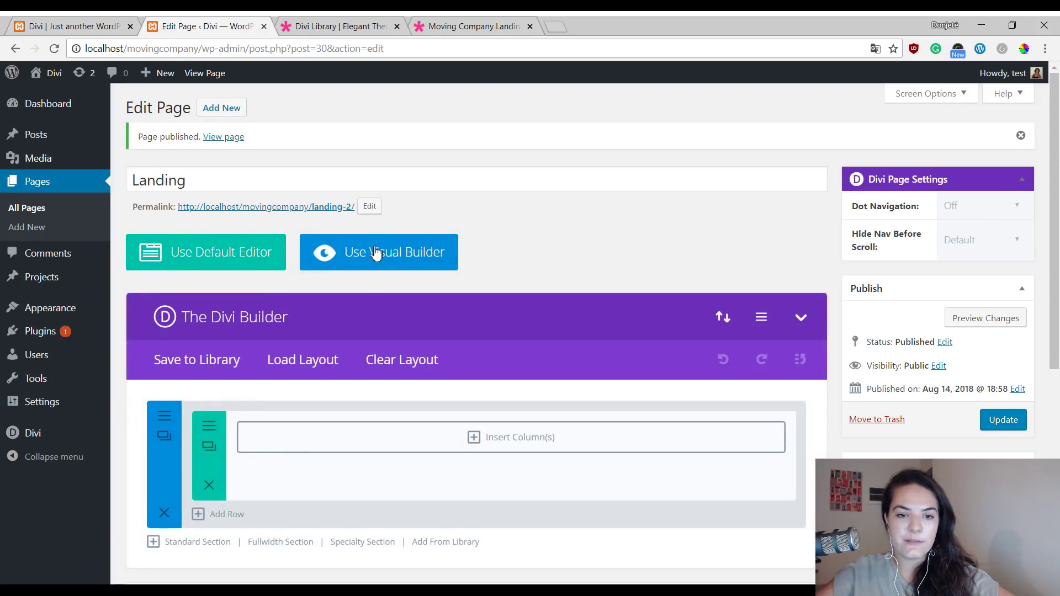
{"action": "left_click", "coordinate": [394, 254]}
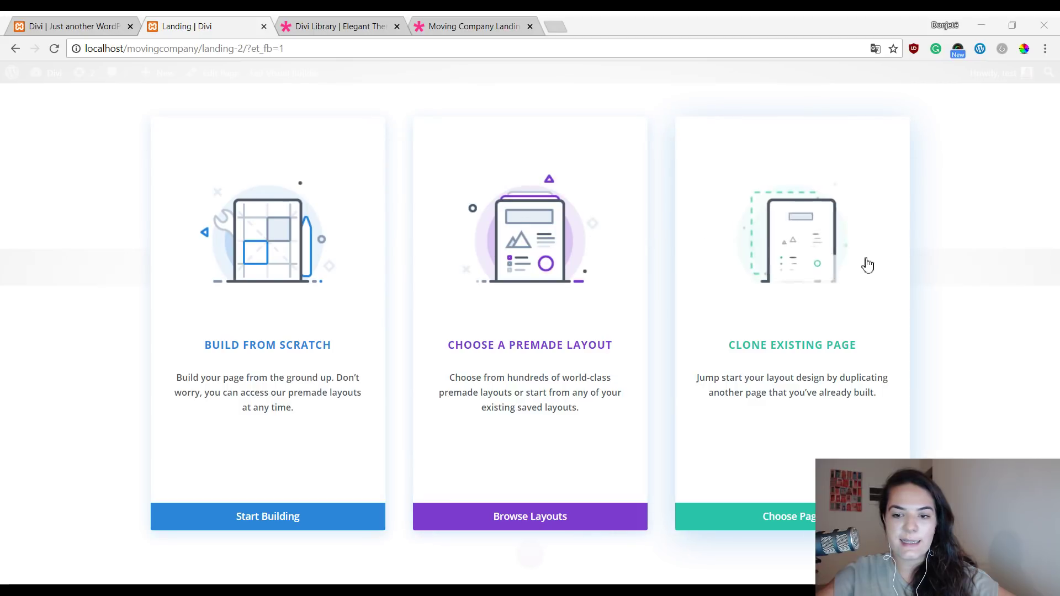
{"action": "left_click", "coordinate": [505, 284]}
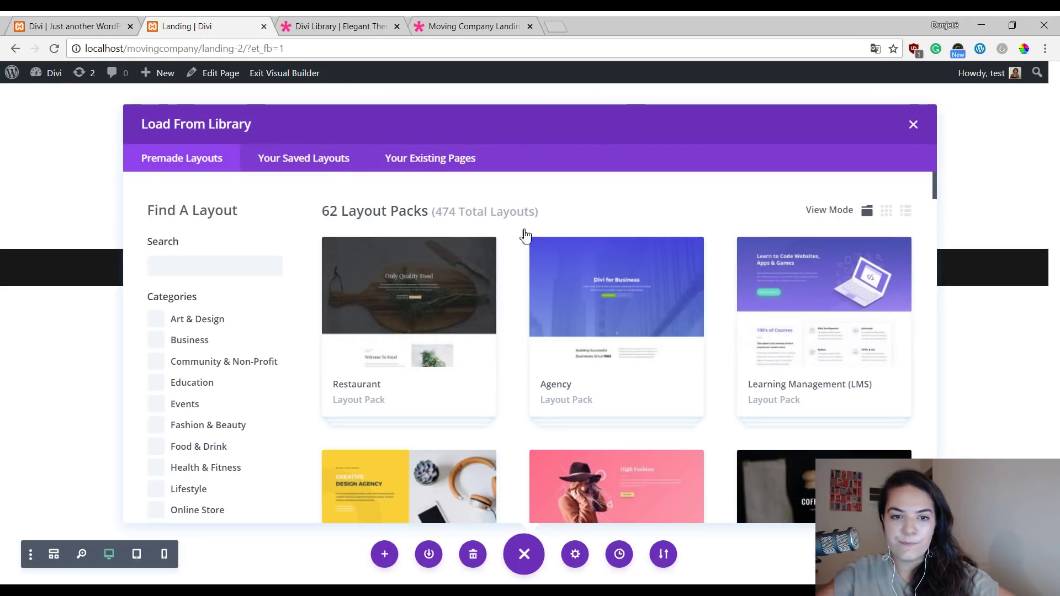
{"action": "scroll", "coordinate": [613, 268], "scroll_direction": "down", "scroll_amount": 2}
{"action": "scroll", "coordinate": [612, 268], "scroll_direction": "up", "scroll_amount": 2}
{"action": "scroll", "coordinate": [670, 315], "scroll_direction": "down", "scroll_amount": 2}
{"action": "scroll", "coordinate": [540, 278], "scroll_direction": "up", "scroll_amount": 2}
- Load the Landing layout from the premade Moving Company layout pack onto the page
{"action": "left_click", "coordinate": [337, 26]}
{"action": "scroll", "coordinate": [615, 154], "scroll_direction": "up", "scroll_amount": 2}
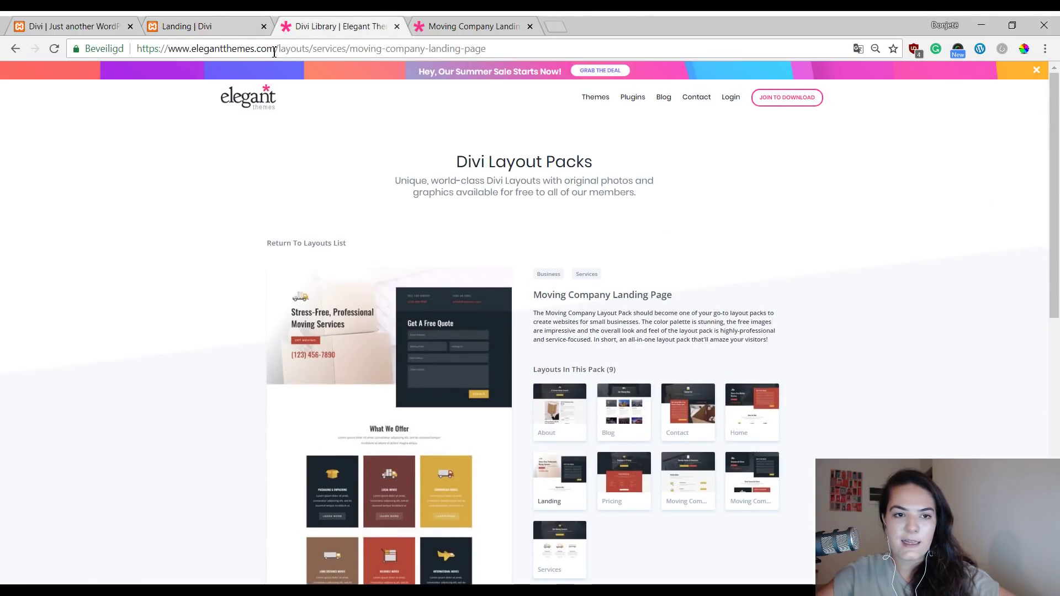
{"action": "left_click", "coordinate": [226, 25]}
{"action": "scroll", "coordinate": [634, 247], "scroll_direction": "down", "scroll_amount": 8}
{"action": "scroll", "coordinate": [633, 247], "scroll_direction": "down", "scroll_amount": 15}
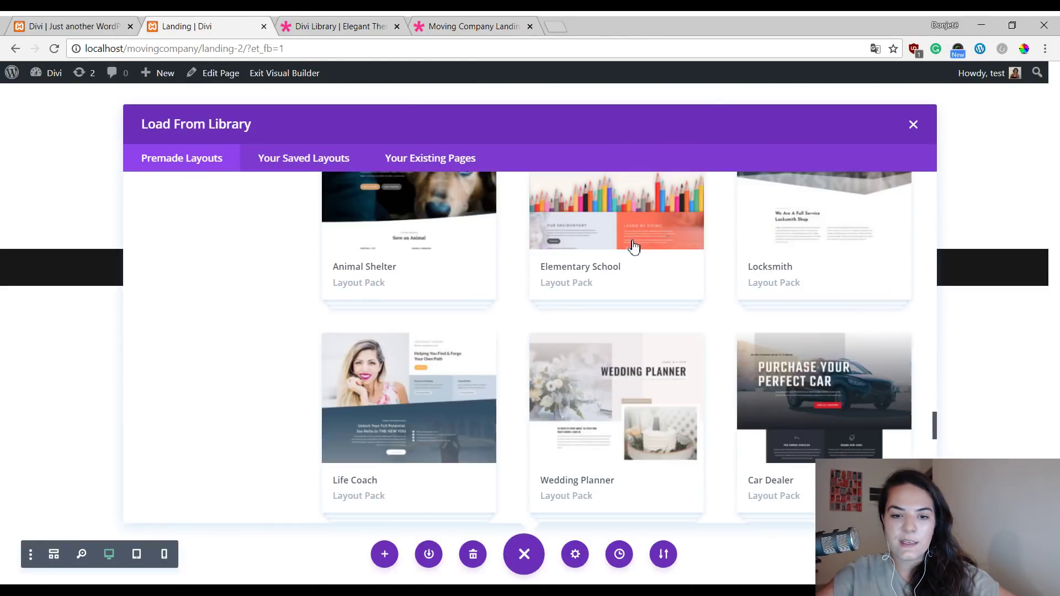
{"action": "scroll", "coordinate": [538, 297], "scroll_direction": "up", "scroll_amount": 3}
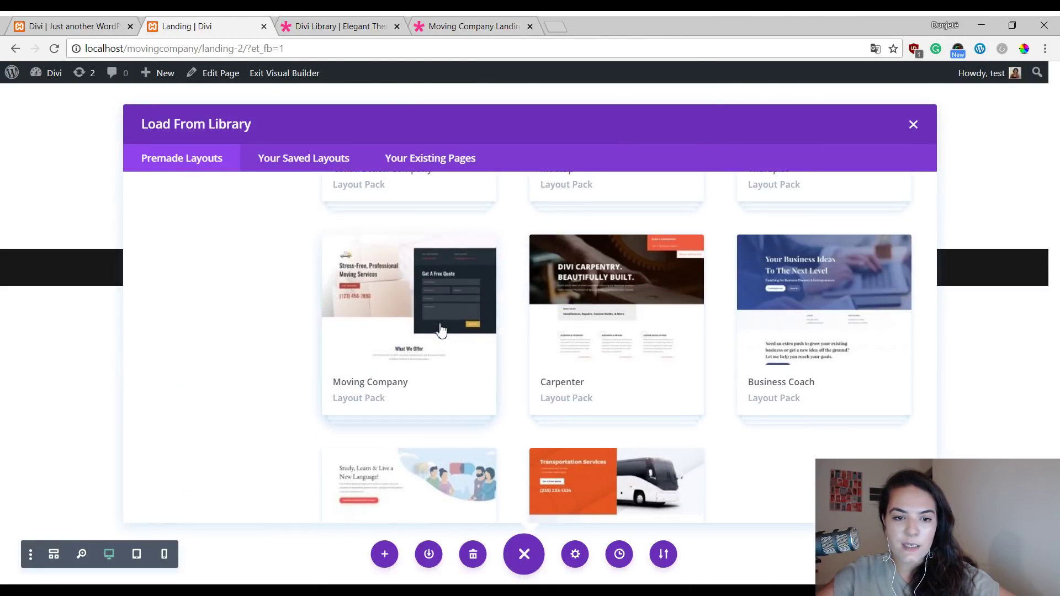
{"action": "left_click", "coordinate": [438, 326]}
{"action": "scroll", "coordinate": [637, 359], "scroll_direction": "down", "scroll_amount": 3}
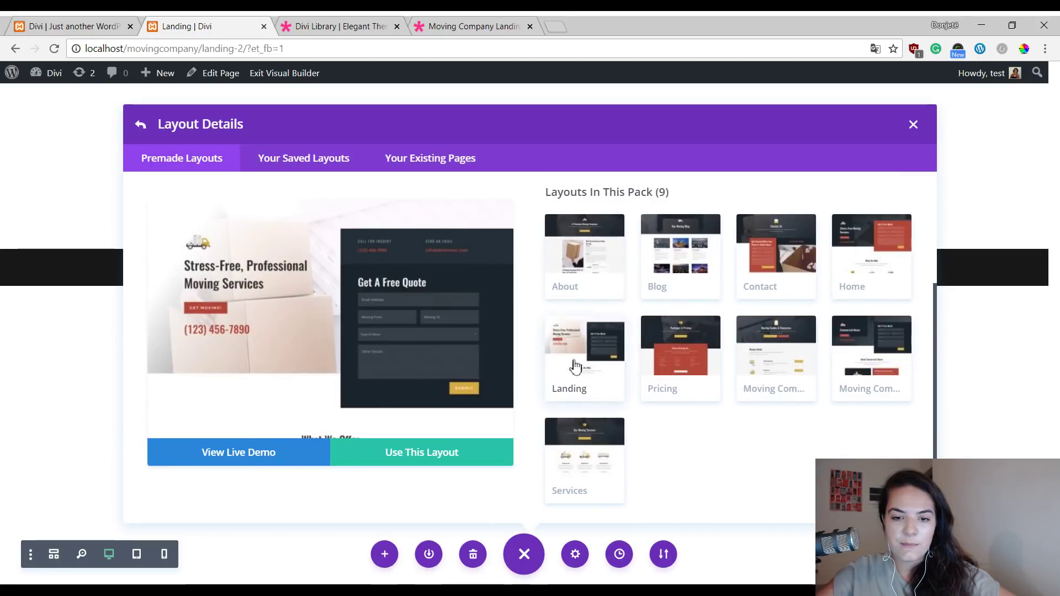
{"action": "left_click", "coordinate": [402, 467]}
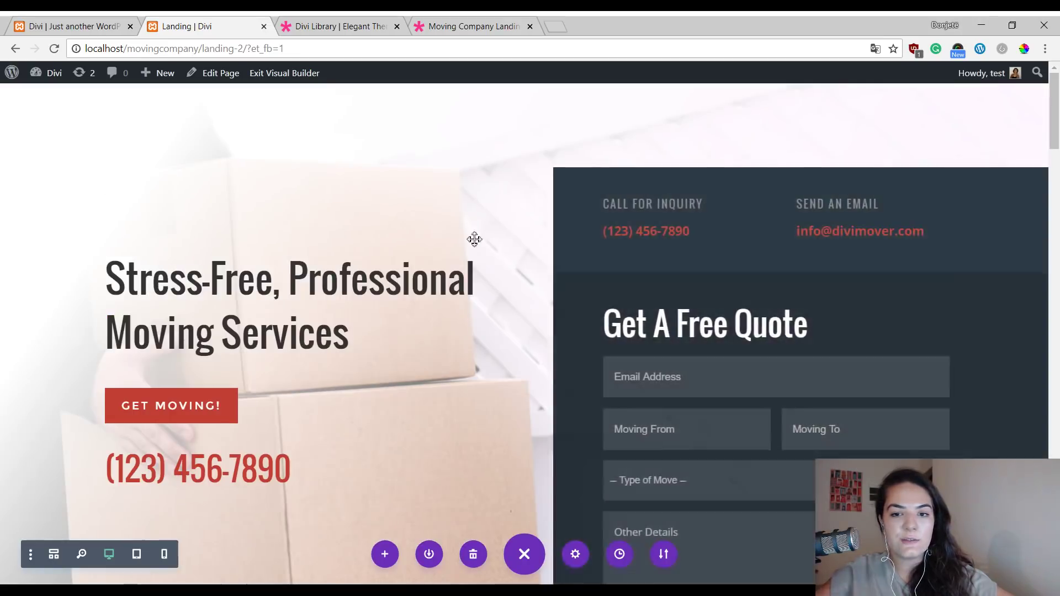
- Look through the loaded layout from the hero and service blurbs down to the How It Works section
{"action": "scroll", "coordinate": [526, 290], "scroll_direction": "down", "scroll_amount": 5}
{"action": "scroll", "coordinate": [526, 291], "scroll_direction": "down", "scroll_amount": 5}
{"action": "scroll", "coordinate": [793, 317], "scroll_direction": "up", "scroll_amount": 8}
{"action": "scroll", "coordinate": [502, 291], "scroll_direction": "down", "scroll_amount": 8}
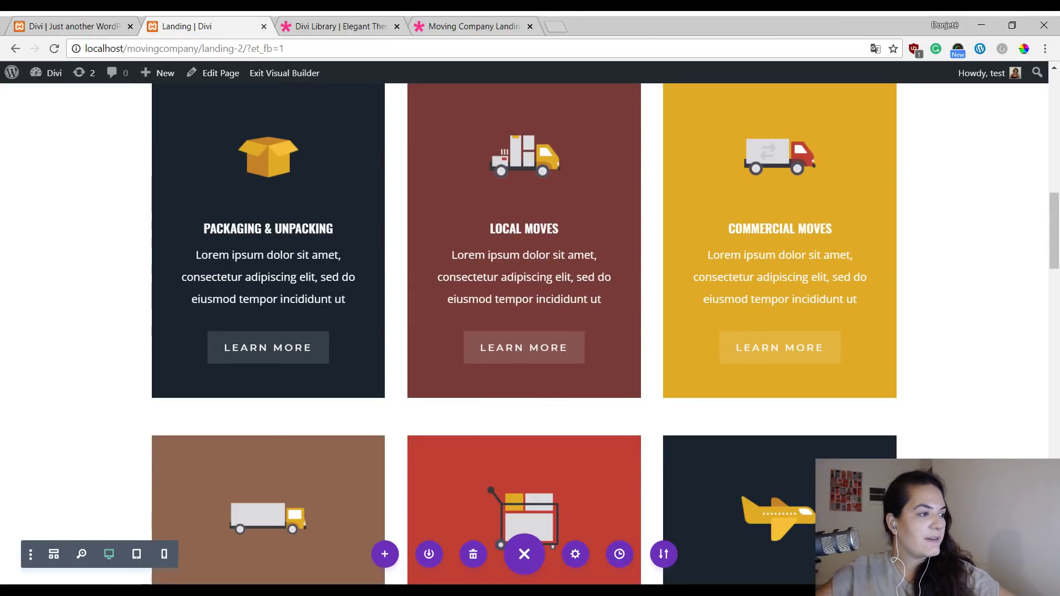
{"action": "scroll", "coordinate": [717, 345], "scroll_direction": "down", "scroll_amount": 5}
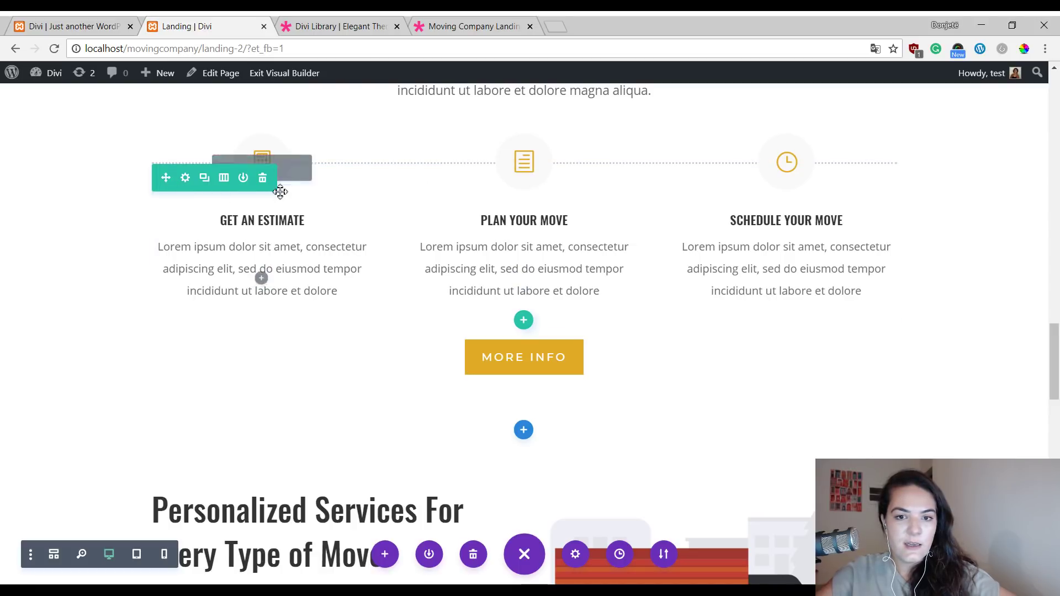
{"action": "scroll", "coordinate": [568, 224], "scroll_direction": "up", "scroll_amount": 3}
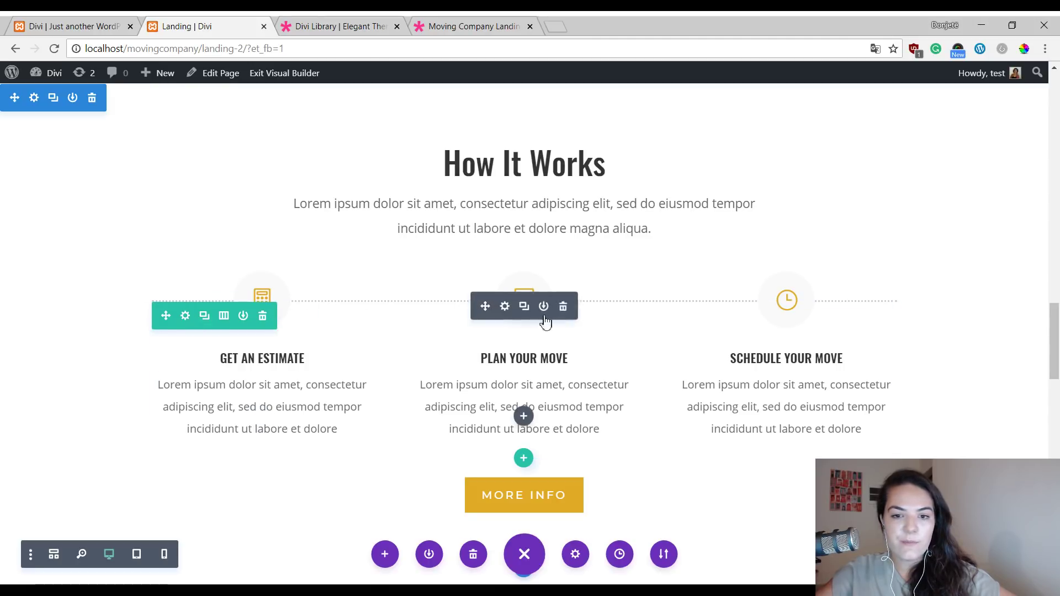
- Set the top border width of the row holding the three How It Works blurbs to 3px and save the row settings
{"action": "left_click", "coordinate": [186, 319]}
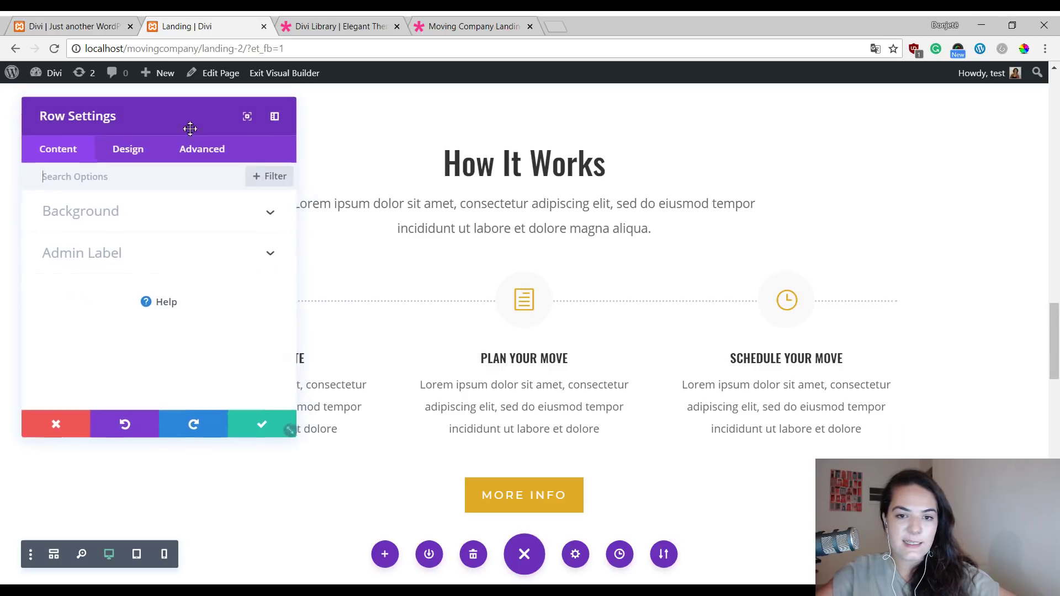
{"action": "left_click_drag", "start_coordinate": [168, 111], "coordinate": [755, 114]}
{"action": "left_click", "coordinate": [712, 156]}
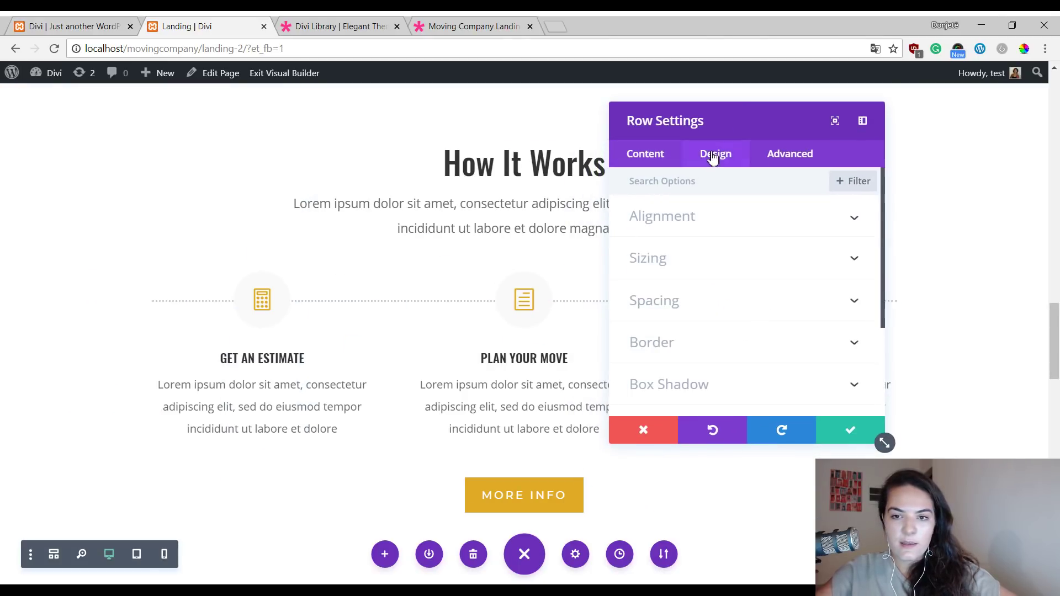
{"action": "left_click", "coordinate": [707, 342]}
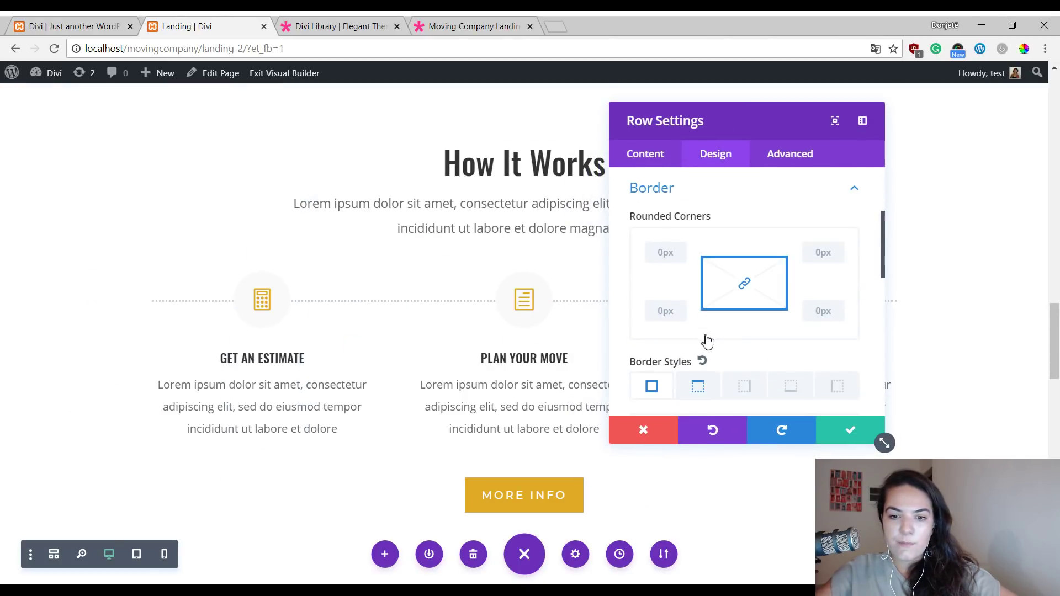
{"action": "scroll", "coordinate": [686, 243], "scroll_direction": "down", "scroll_amount": 3}
{"action": "left_click", "coordinate": [698, 253]}
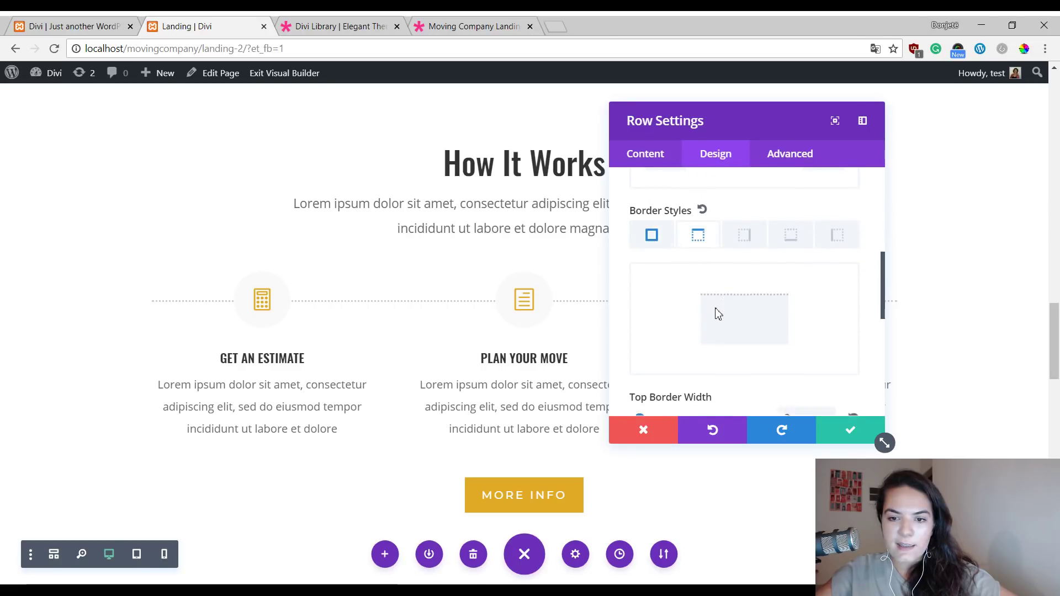
{"action": "scroll", "coordinate": [712, 310], "scroll_direction": "down", "scroll_amount": 3}
{"action": "mouse_move", "coordinate": [643, 294]}
{"action": "left_mouse_down"}
{"action": "mouse_move", "coordinate": [654, 296]}
{"action": "mouse_move", "coordinate": [646, 299]}
{"action": "left_mouse_up"}
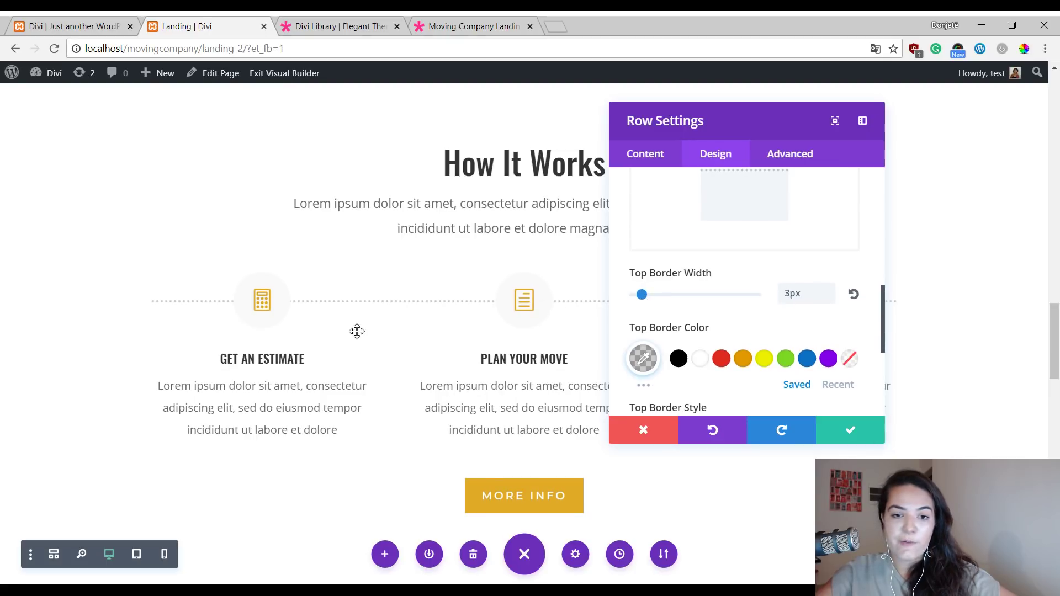
{"action": "scroll", "coordinate": [406, 299], "scroll_direction": "up", "scroll_amount": 1}
{"action": "scroll", "coordinate": [406, 300], "scroll_direction": "down", "scroll_amount": 1}
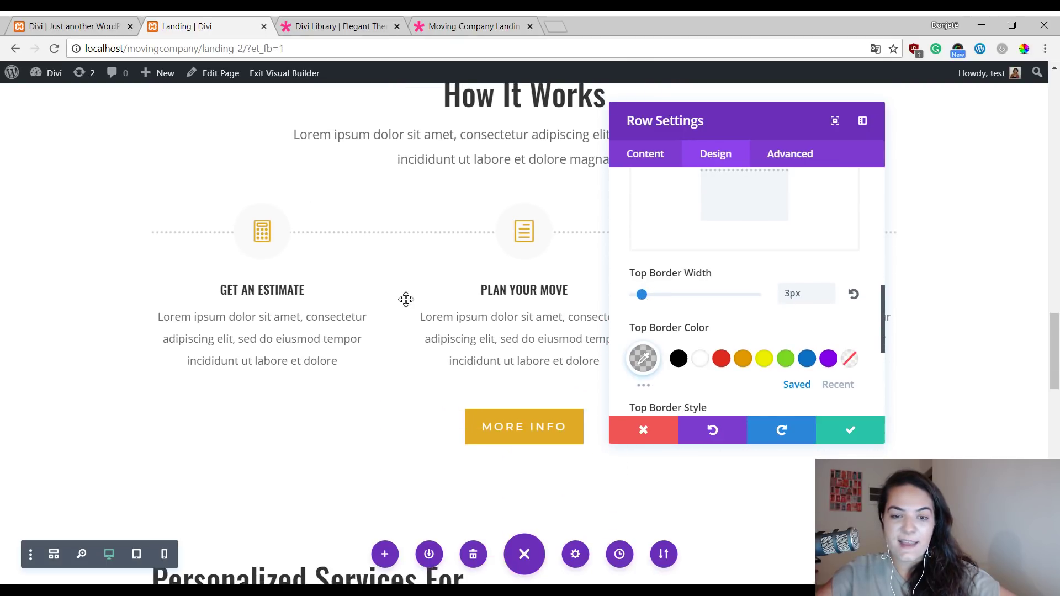
{"action": "scroll", "coordinate": [476, 225], "scroll_direction": "up", "scroll_amount": 2}
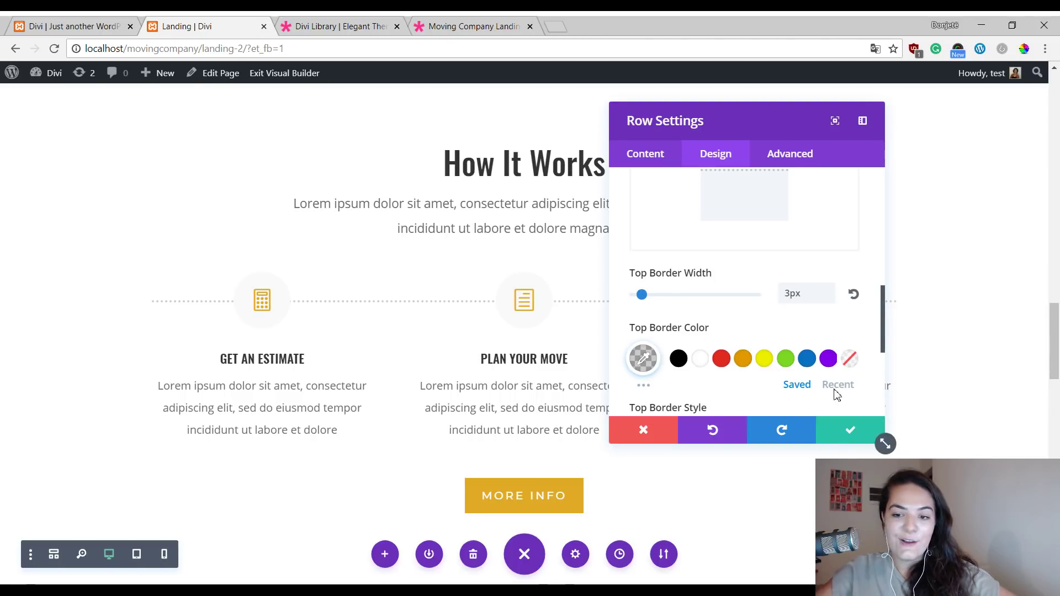
{"action": "left_click", "coordinate": [839, 433]}
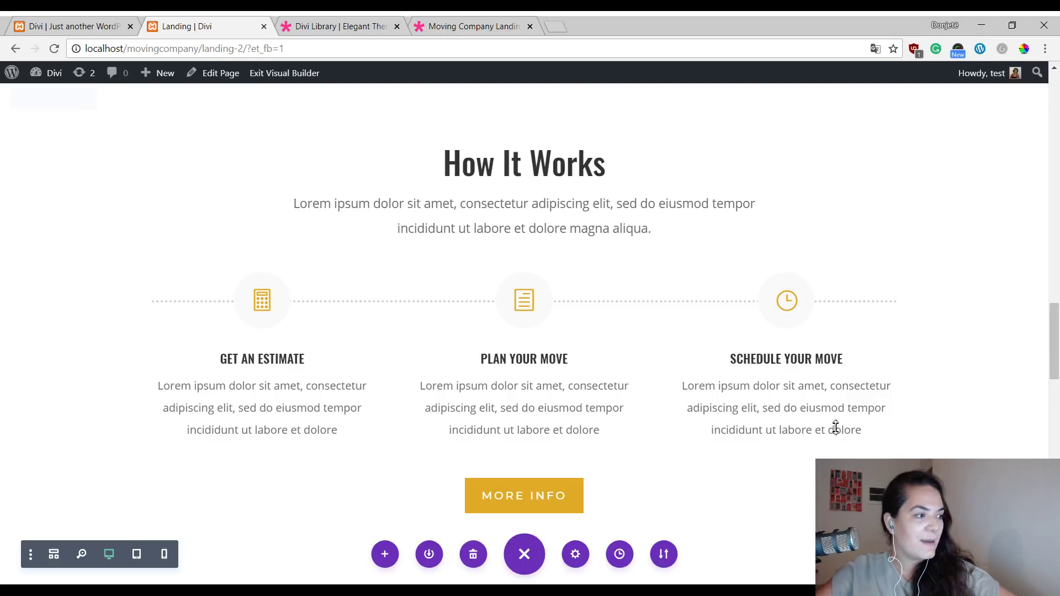
- Insert a new regular section between How It Works and Personalized Services, without choosing a row for it
{"action": "scroll", "coordinate": [835, 437], "scroll_direction": "down", "scroll_amount": 3}
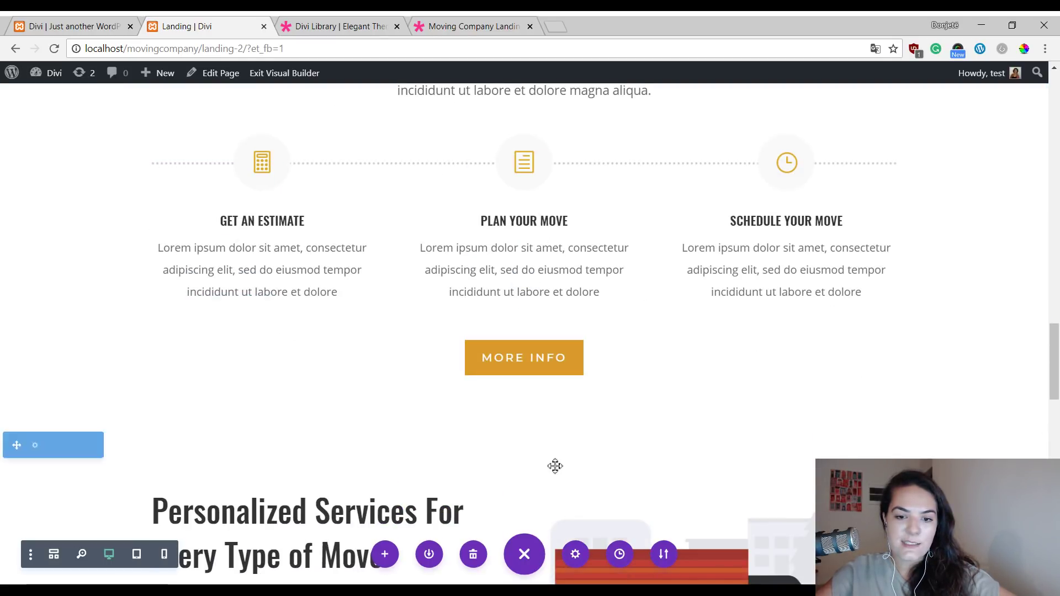
{"action": "left_click", "coordinate": [521, 432]}
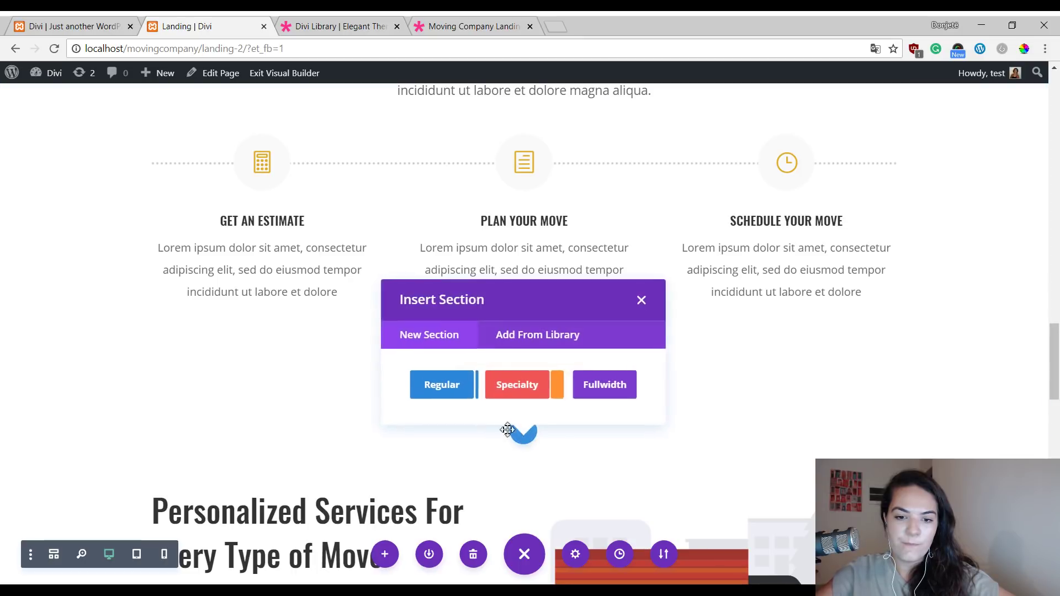
{"action": "left_click", "coordinate": [445, 386]}
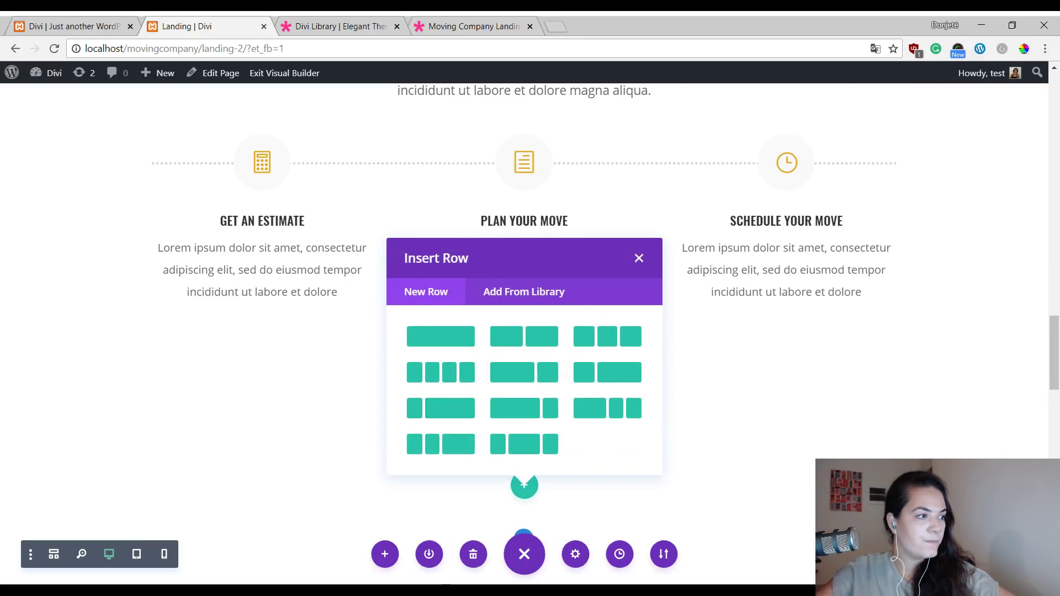
{"action": "left_click", "coordinate": [639, 258]}
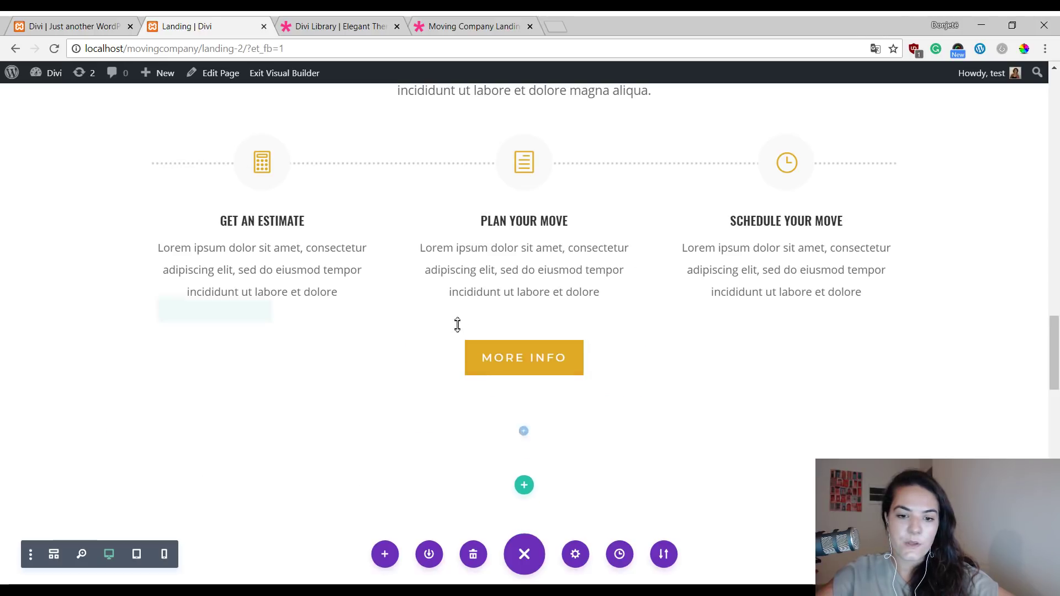
- Duplicate the How It Works heading row and move the copy into the new section
{"action": "scroll", "coordinate": [458, 324], "scroll_direction": "up", "scroll_amount": 3}
{"action": "scroll", "coordinate": [457, 324], "scroll_direction": "down", "scroll_amount": 1}
{"action": "left_click", "coordinate": [205, 135]}
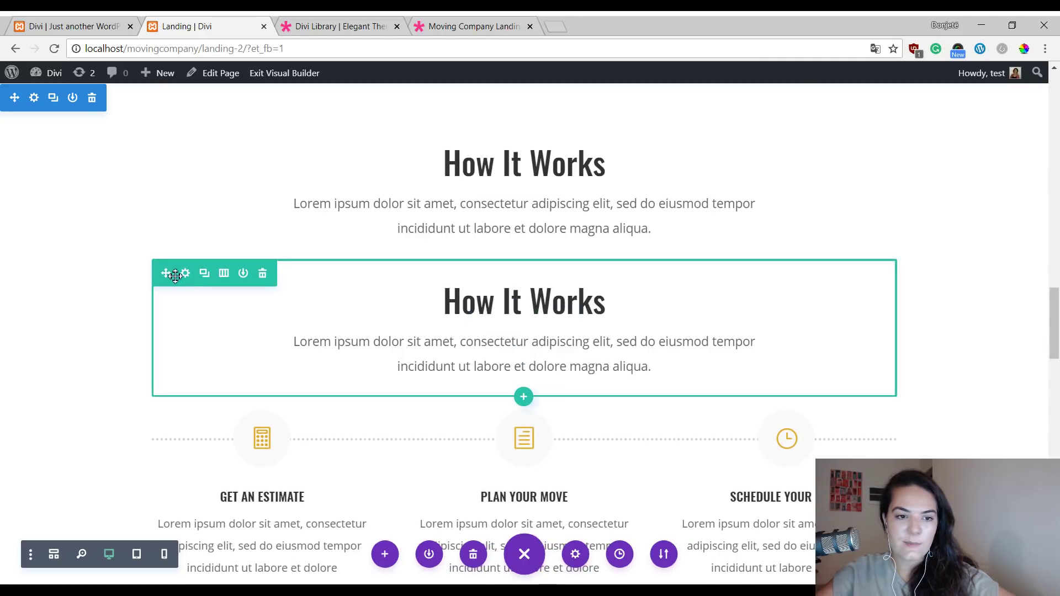
{"action": "left_click_drag", "start_coordinate": [174, 273], "coordinate": [705, 369]}
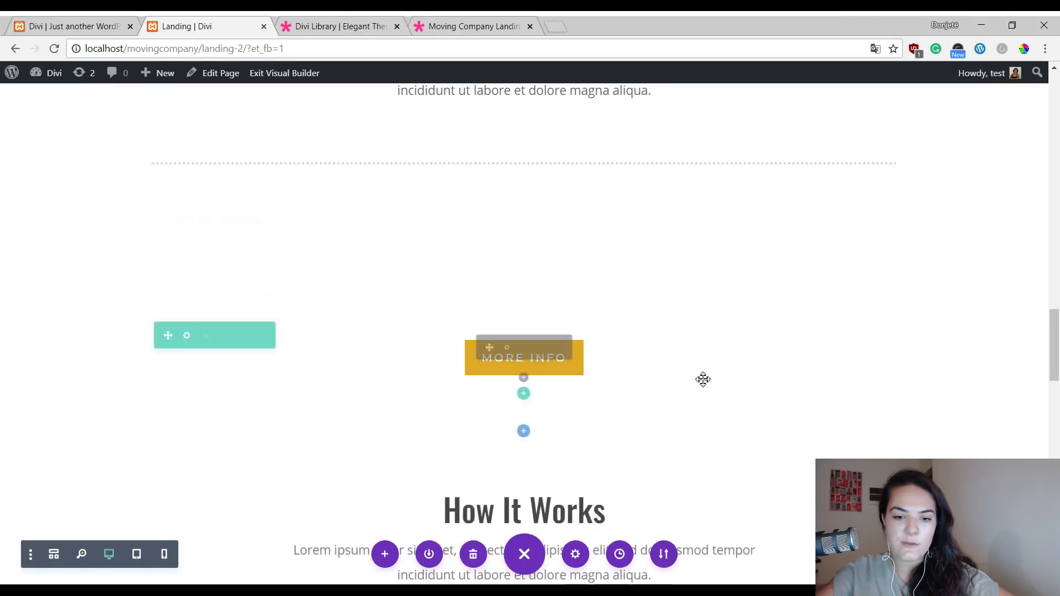
- Insert a row with two equal columns below the copied heading row, without adding a module
{"action": "scroll", "coordinate": [697, 389], "scroll_direction": "down", "scroll_amount": 5}
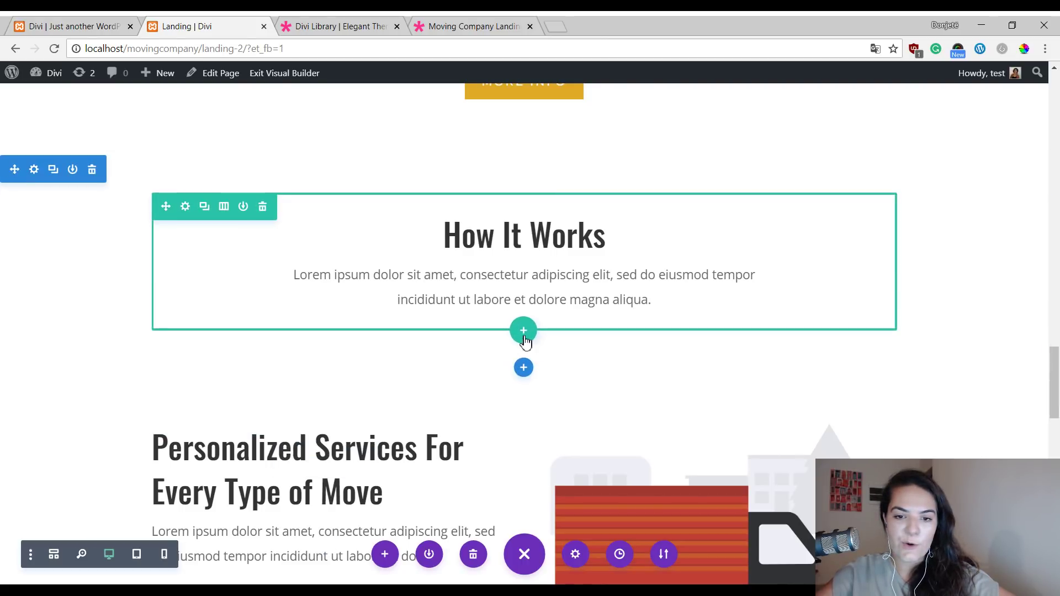
{"action": "left_click", "coordinate": [523, 331]}
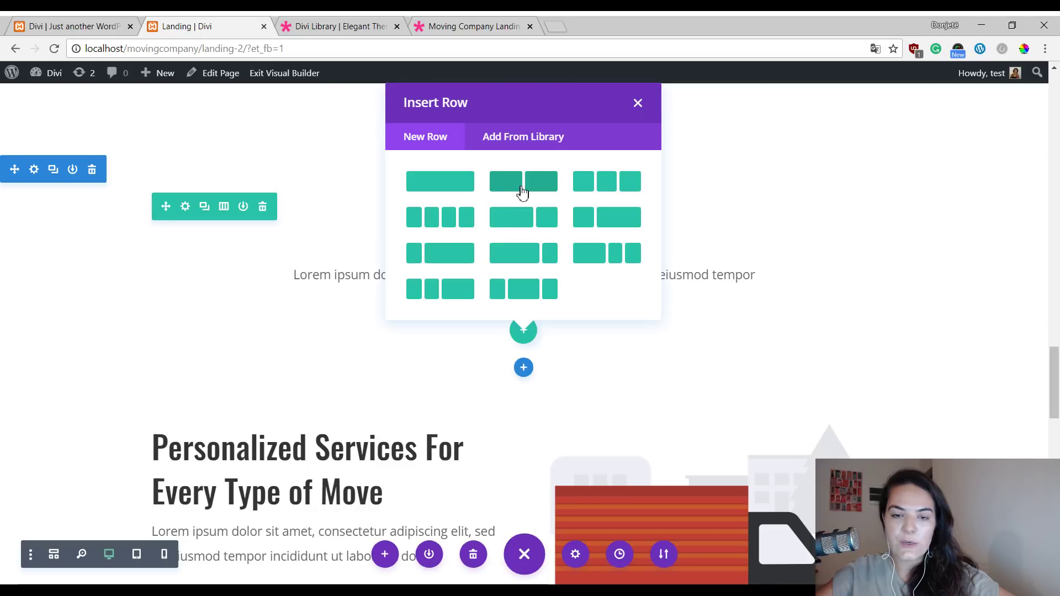
{"action": "left_click", "coordinate": [522, 189]}
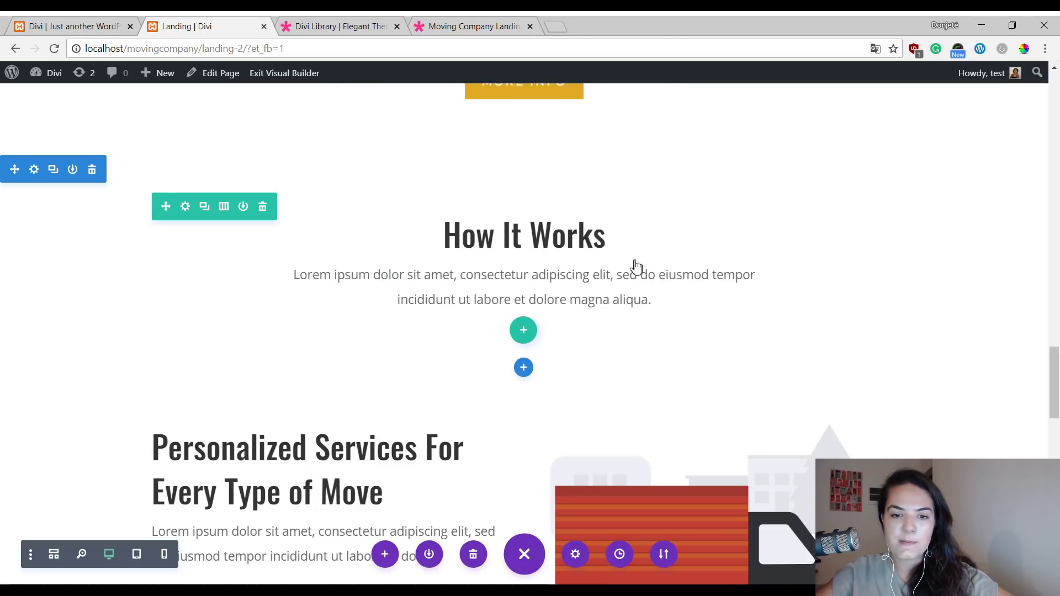
{"action": "left_click", "coordinate": [437, 122]}
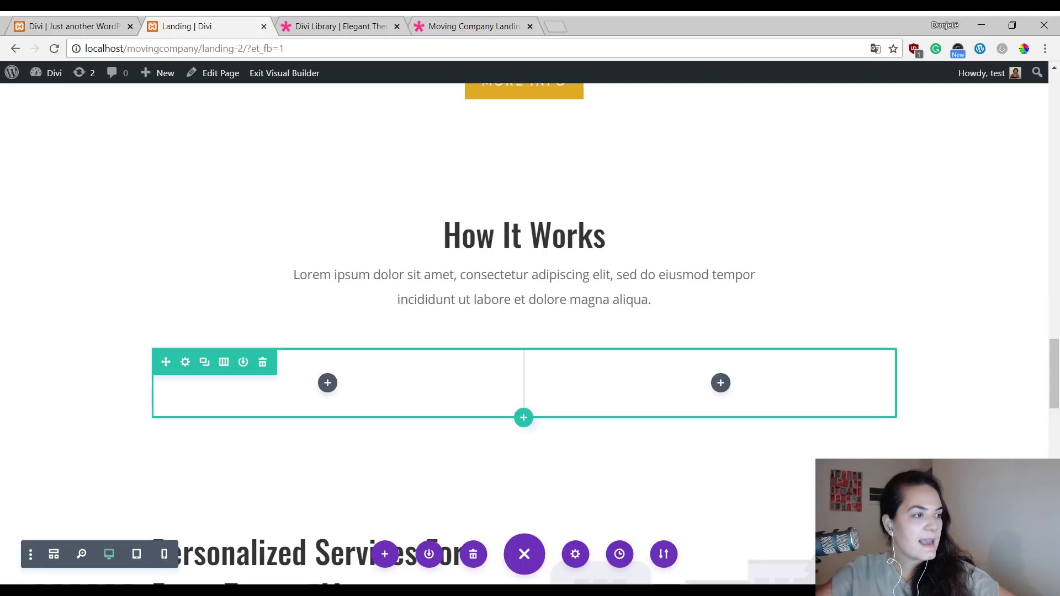
- Set the two-column row's top custom margin to 60px and save the row settings
{"action": "scroll", "coordinate": [694, 405], "scroll_direction": "up", "scroll_amount": 1}
{"action": "scroll", "coordinate": [491, 383], "scroll_direction": "down", "scroll_amount": 2}
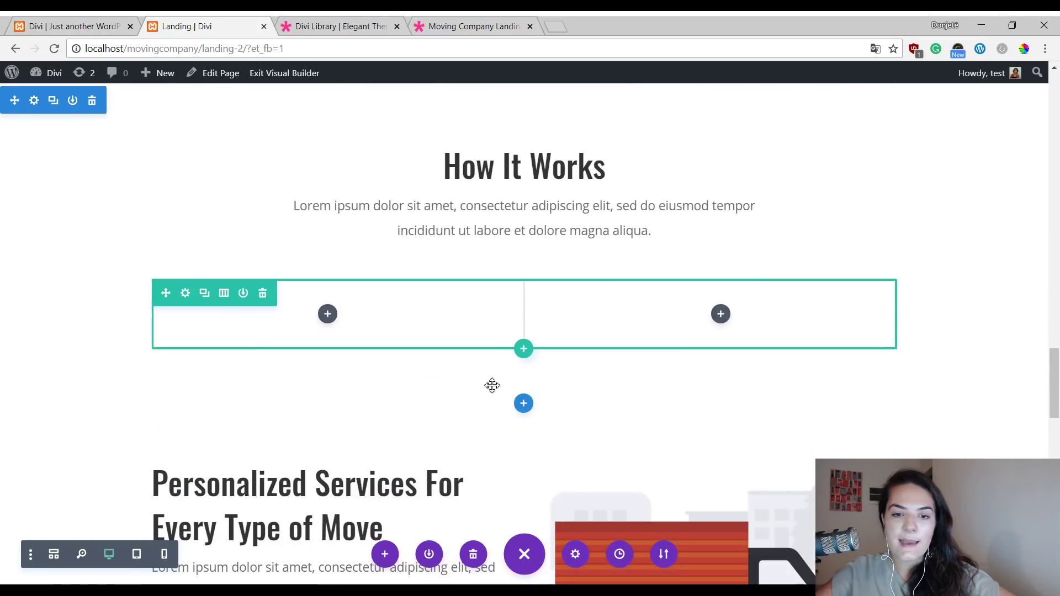
{"action": "left_click", "coordinate": [186, 294]}
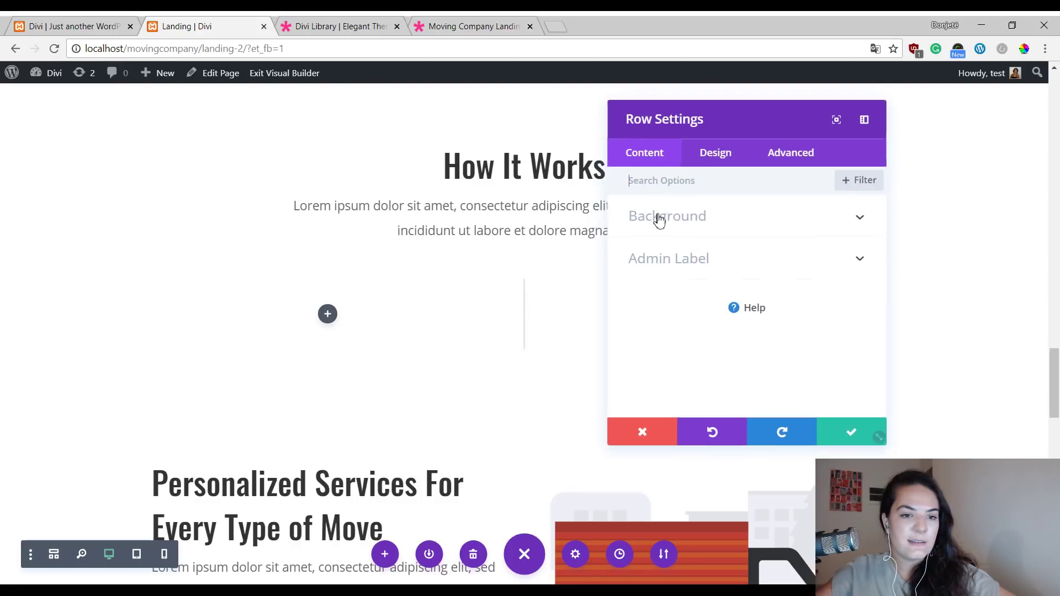
{"action": "left_click", "coordinate": [686, 155]}
{"action": "left_click", "coordinate": [686, 303]}
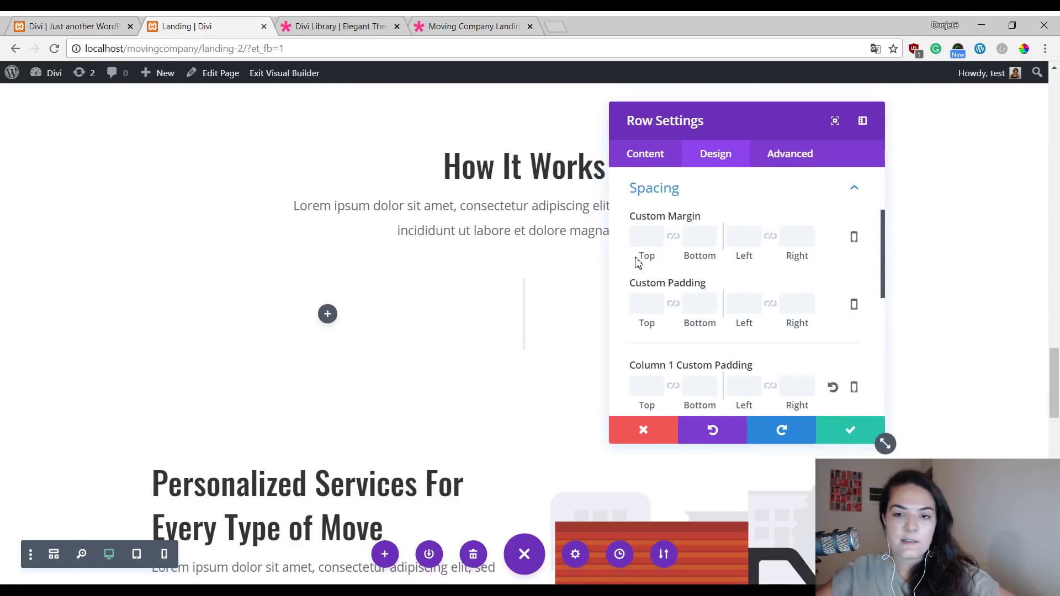
{"action": "left_click", "coordinate": [651, 237]}
{"action": "type", "text": "60px"}
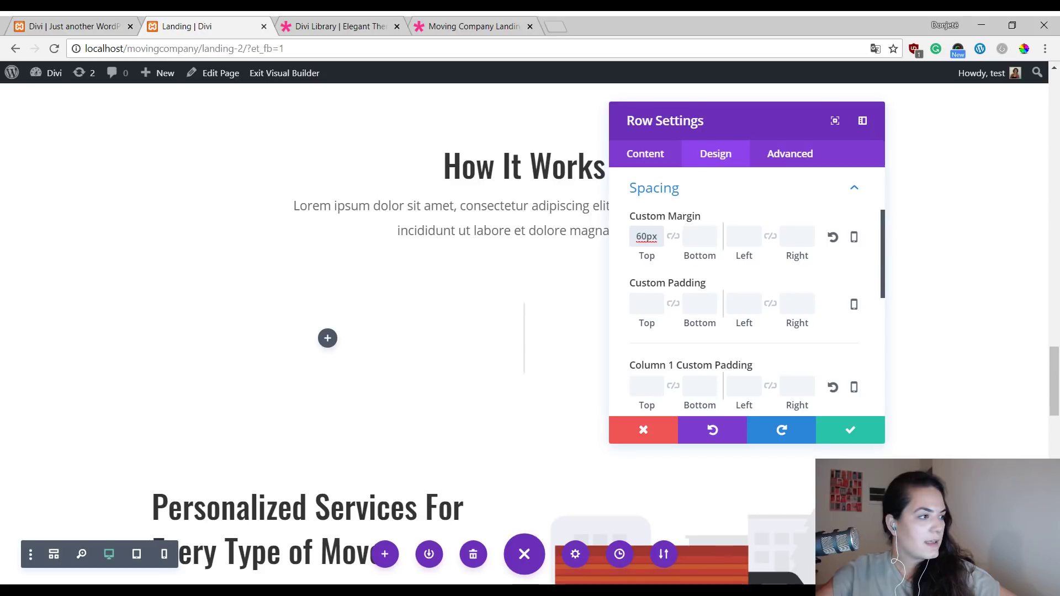
{"action": "left_click", "coordinate": [846, 429]}
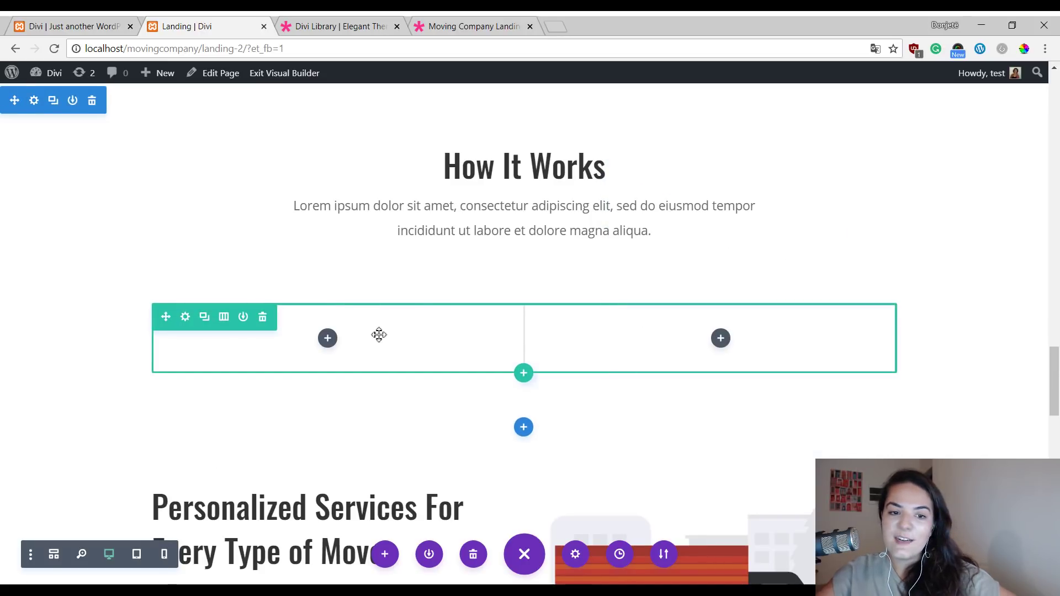
- Add a Divider module to the first column of the two-column row and set Show Divider to No
{"action": "left_click", "coordinate": [329, 343]}
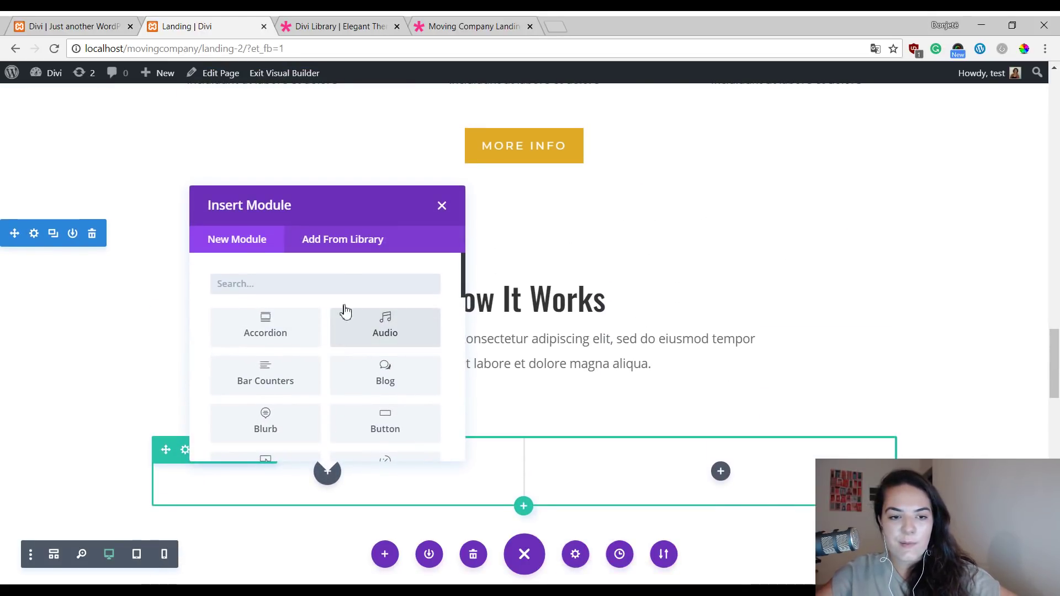
{"action": "type", "text": "divi"}
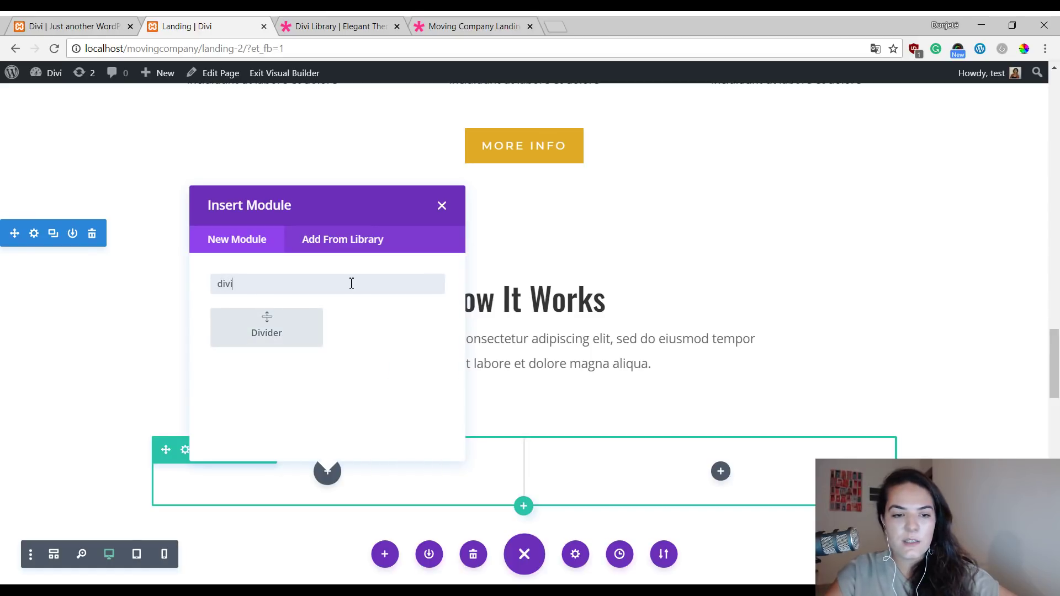
{"action": "left_click", "coordinate": [306, 336]}
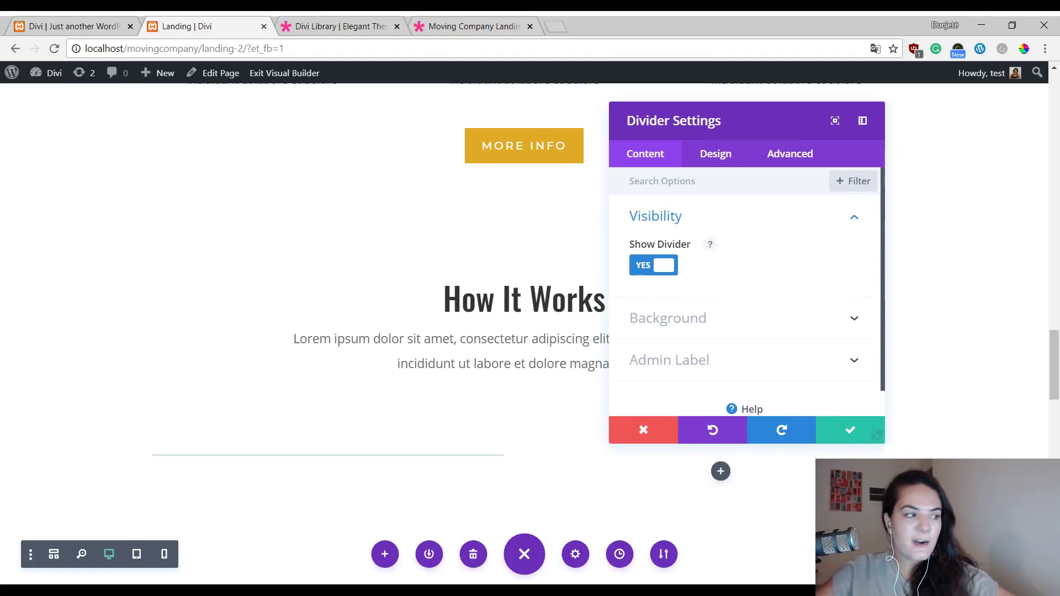
{"action": "left_click", "coordinate": [660, 270]}
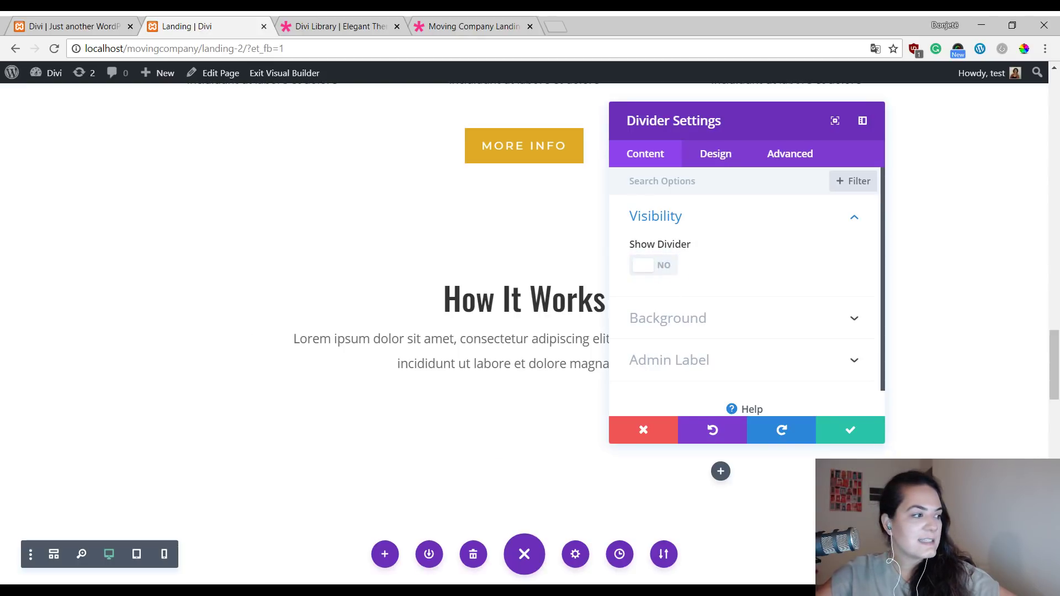
- Add a background gradient to the Divider module
{"action": "left_click", "coordinate": [725, 325]}
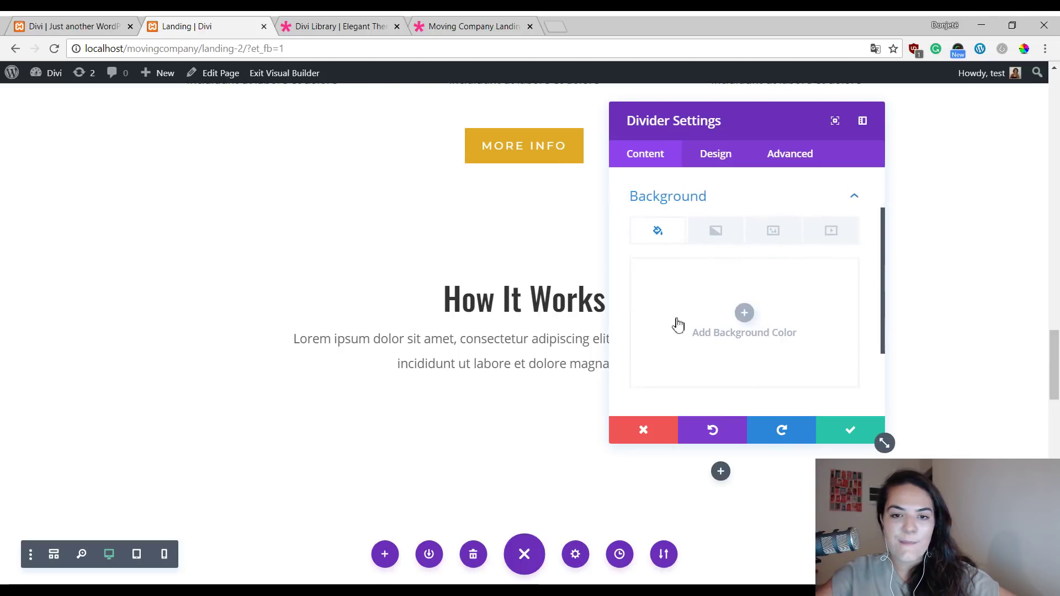
{"action": "left_click", "coordinate": [717, 226]}
{"action": "scroll", "coordinate": [478, 243], "scroll_direction": "up", "scroll_amount": 6}
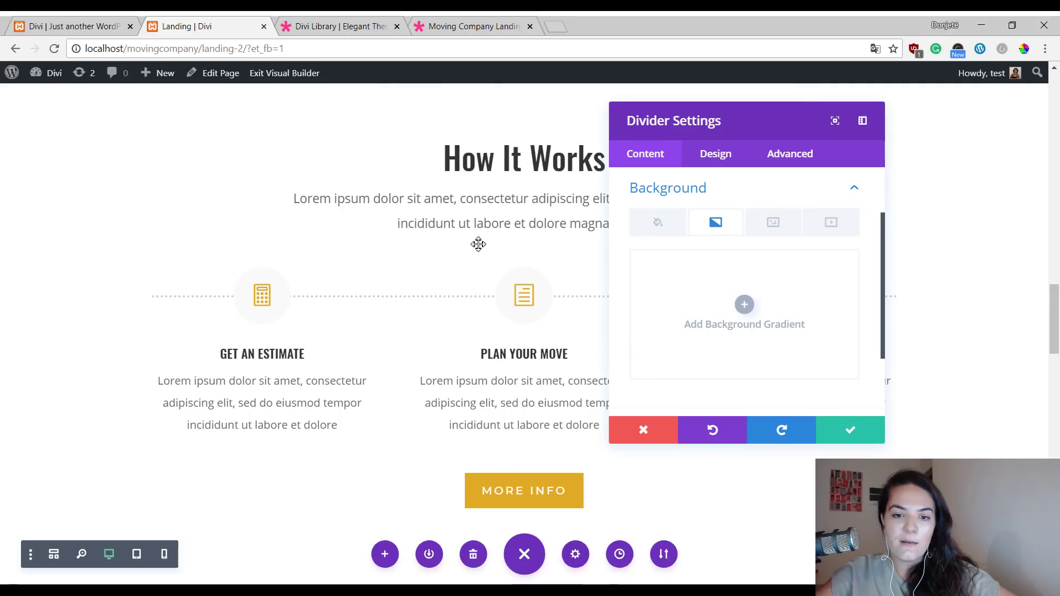
{"action": "scroll", "coordinate": [478, 243], "scroll_direction": "up", "scroll_amount": 7}
{"action": "scroll", "coordinate": [478, 244], "scroll_direction": "down", "scroll_amount": 7}
{"action": "scroll", "coordinate": [478, 243], "scroll_direction": "up", "scroll_amount": 3}
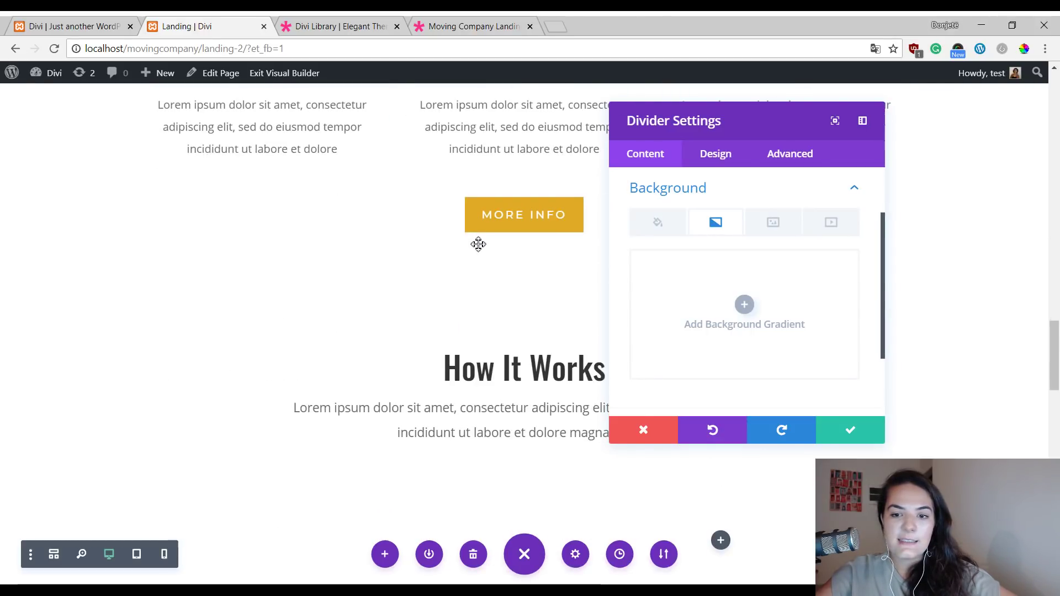
{"action": "left_click", "coordinate": [746, 310]}
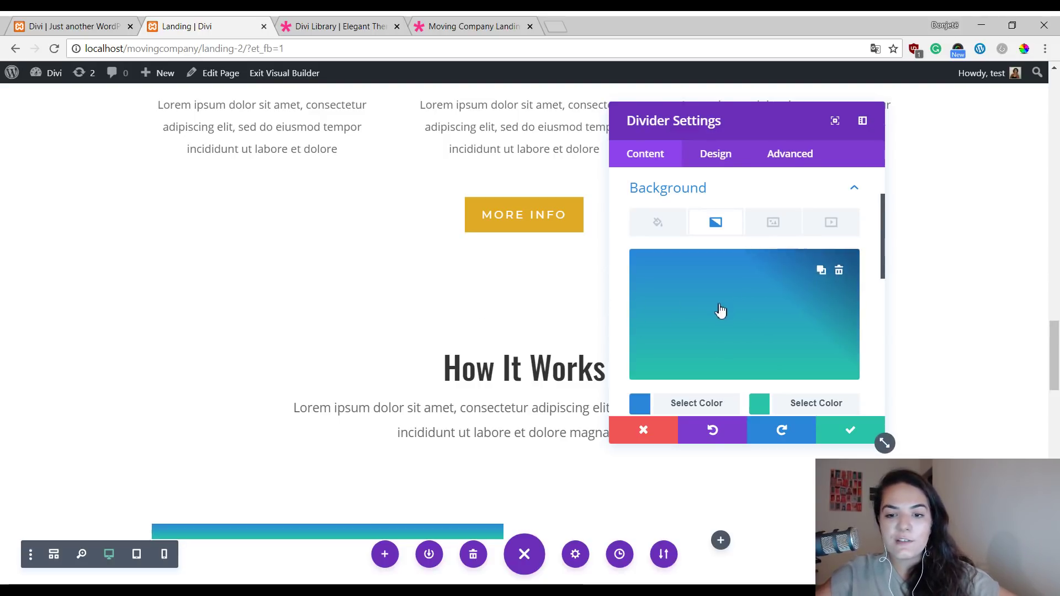
- Set the divider's gradient colors to #e0aa25 for the first and #c11000 for the second
{"action": "scroll", "coordinate": [701, 327], "scroll_direction": "down", "scroll_amount": 1}
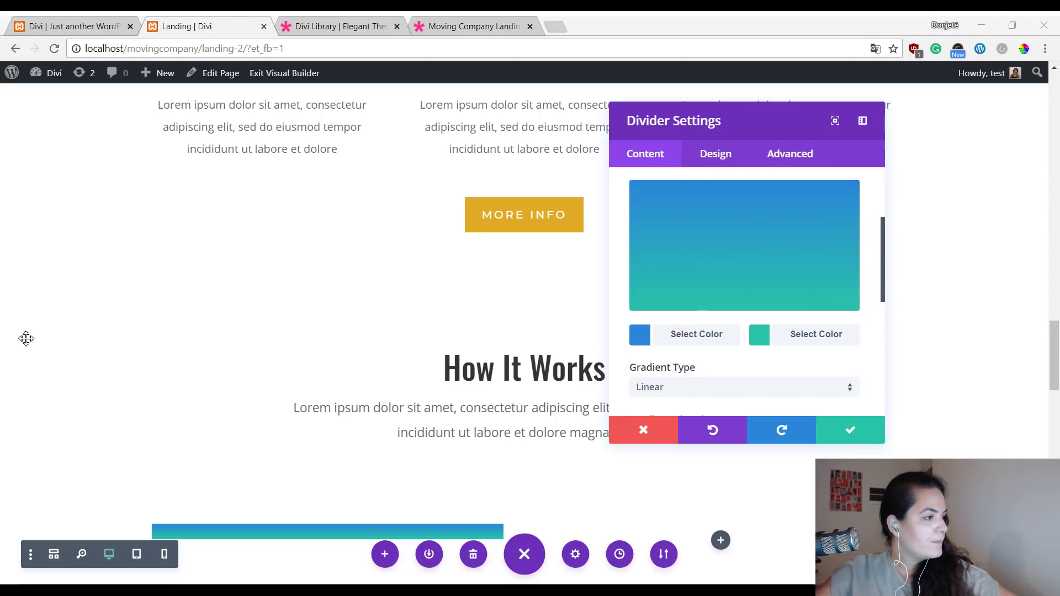
{"action": "left_click", "coordinate": [716, 349]}
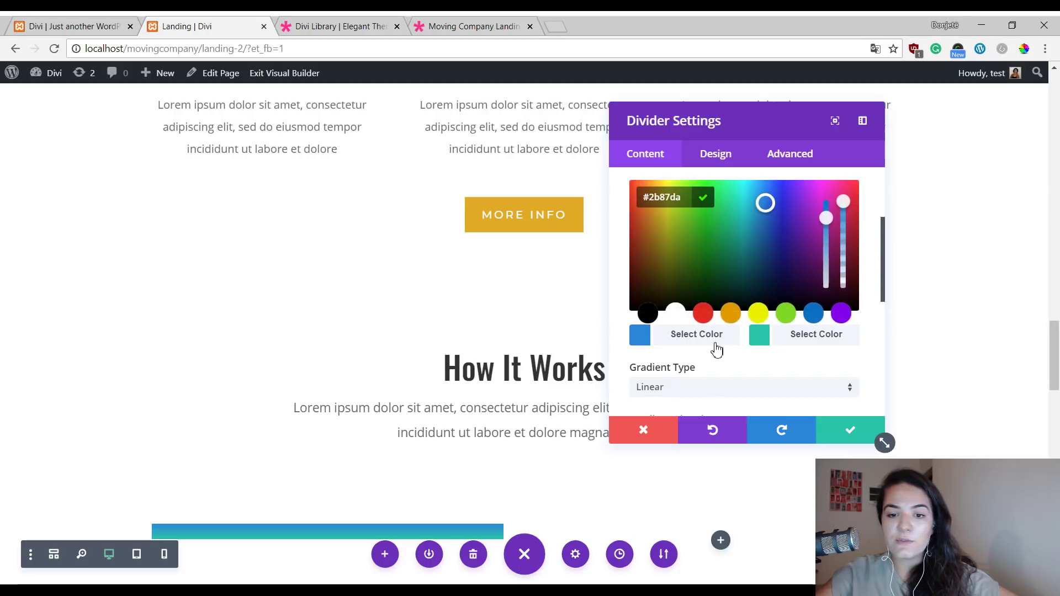
{"action": "left_click", "coordinate": [657, 199]}
{"action": "type", "text": "#e0aa25"}
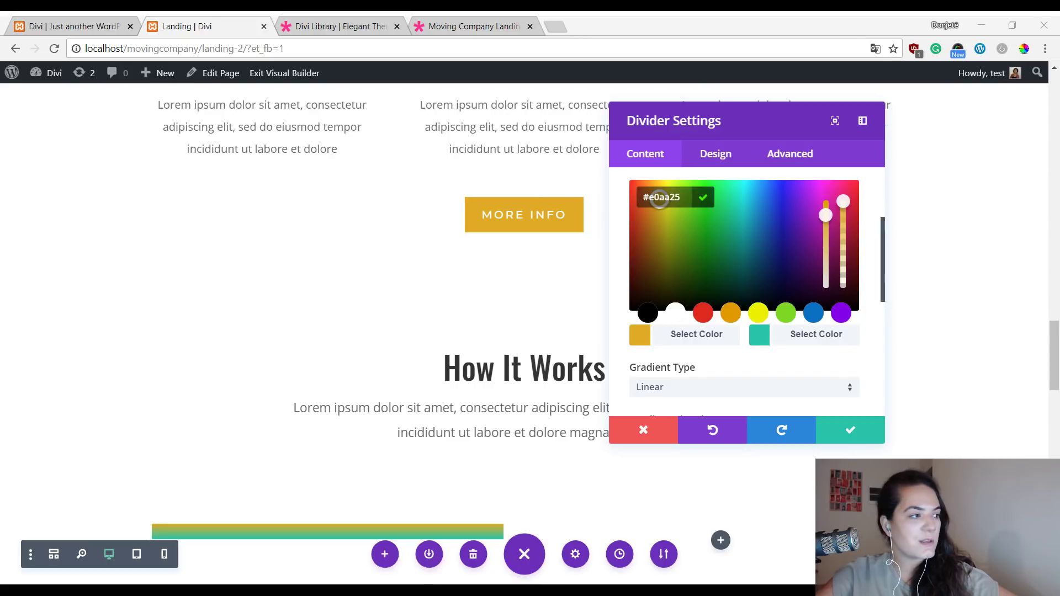
{"action": "left_click", "coordinate": [803, 335]}
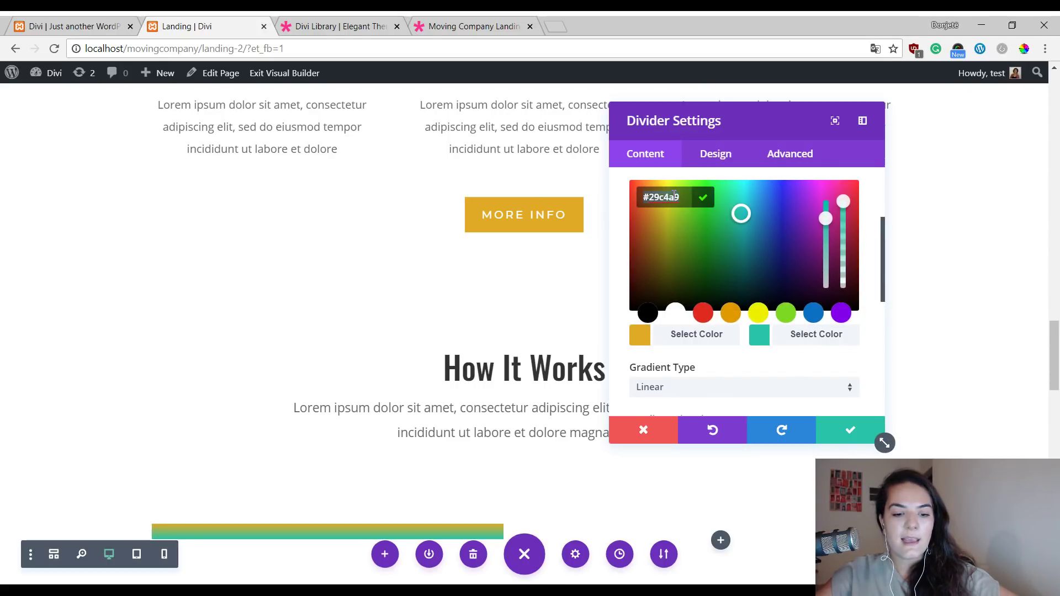
{"action": "type", "text": "#c11000"}
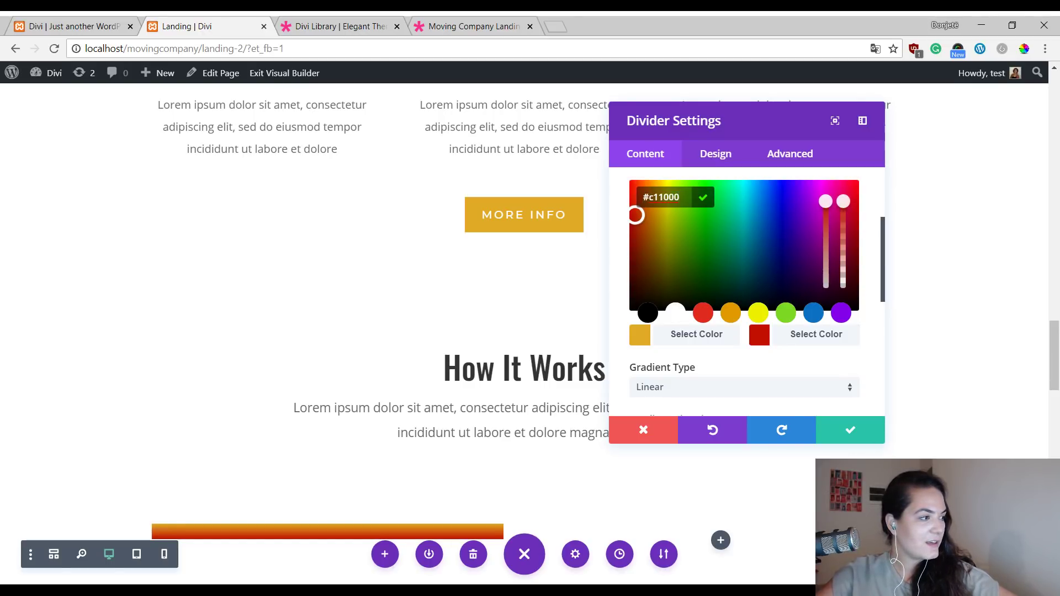
- Set the divider's width to 2% and its module alignment to center
{"action": "scroll", "coordinate": [280, 377], "scroll_direction": "down", "scroll_amount": 3}
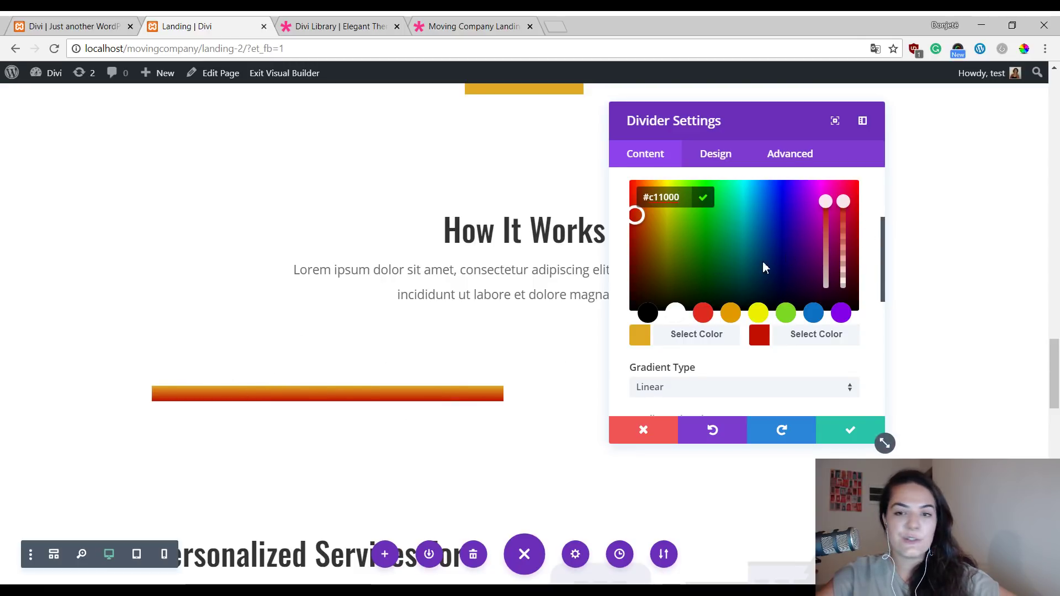
{"action": "scroll", "coordinate": [773, 261], "scroll_direction": "up", "scroll_amount": 3}
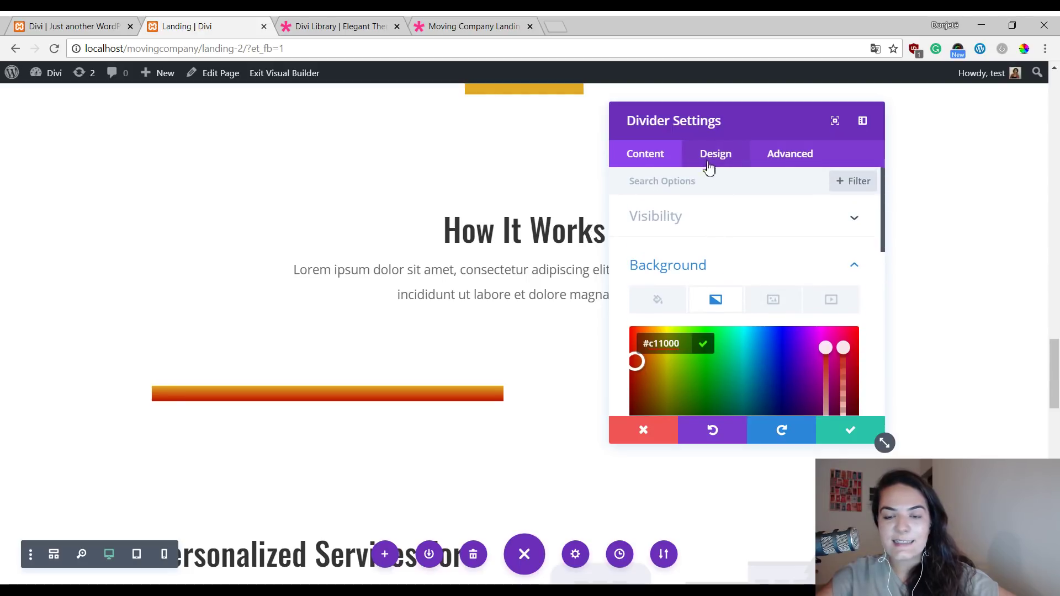
{"action": "left_click", "coordinate": [732, 166]}
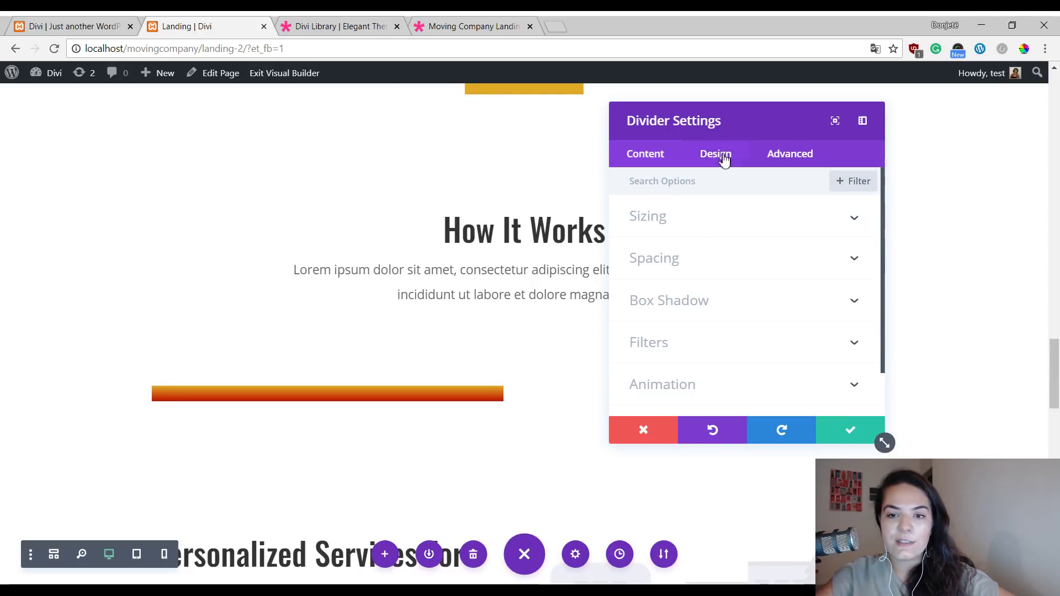
{"action": "left_click", "coordinate": [684, 226]}
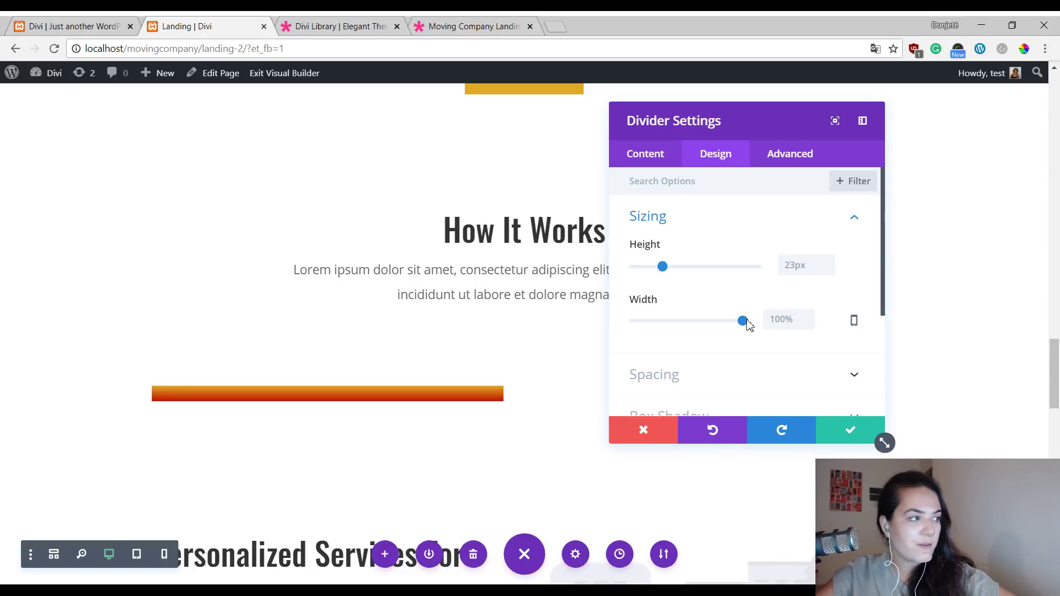
{"action": "left_click_drag", "start_coordinate": [743, 326], "coordinate": [646, 328]}
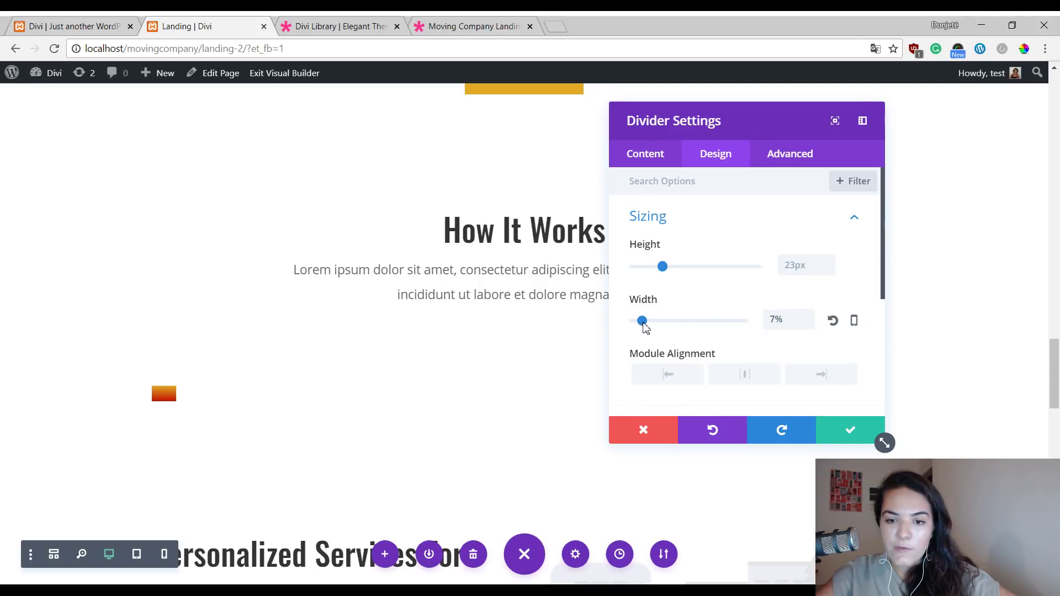
{"action": "double_click", "coordinate": [773, 322]}
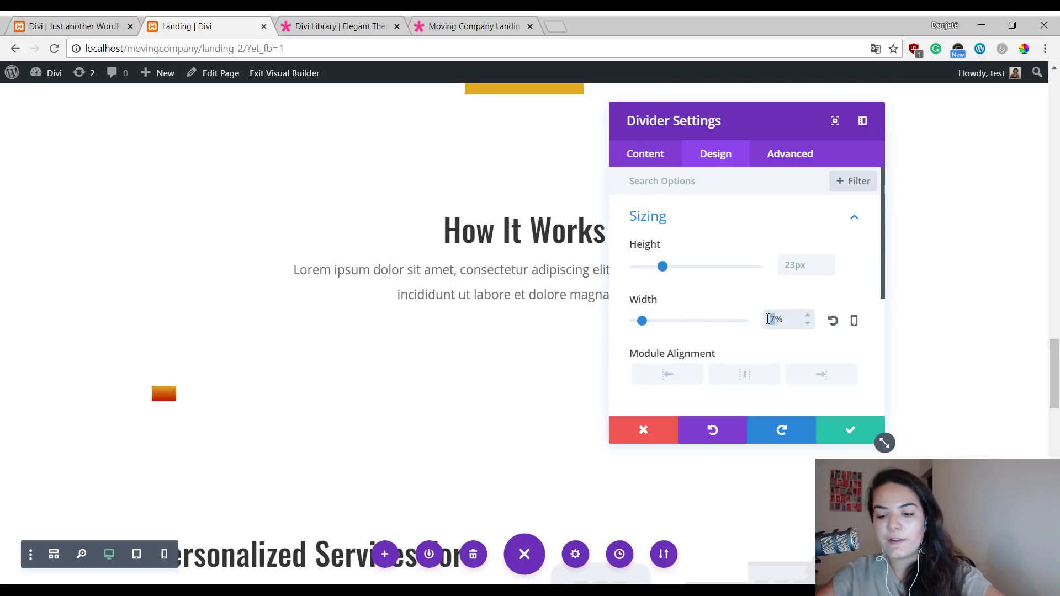
{"action": "type", "text": "2"}
{"action": "left_click", "coordinate": [786, 343]}
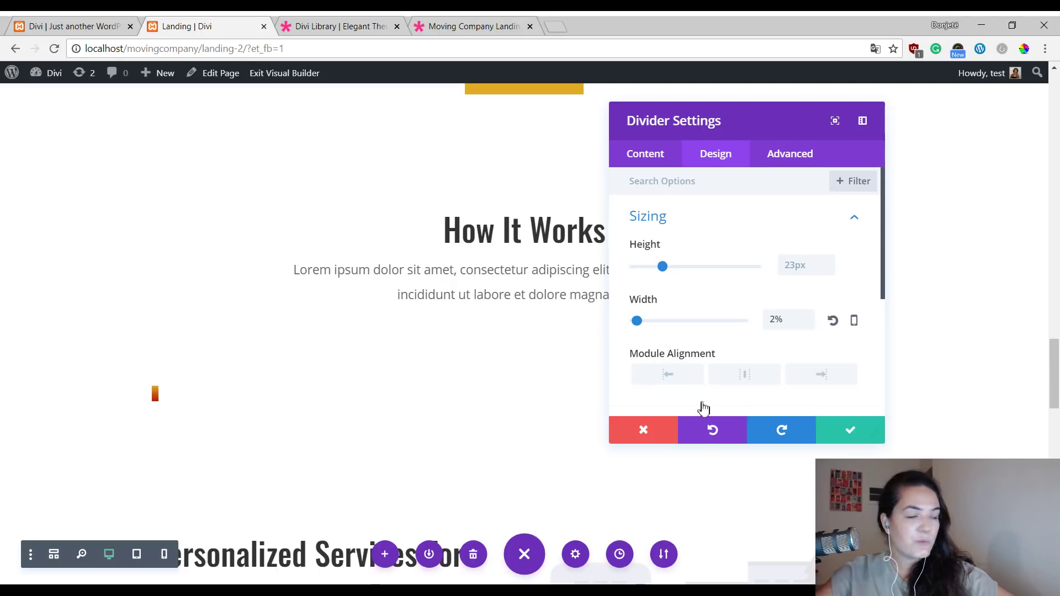
{"action": "left_click", "coordinate": [770, 382]}
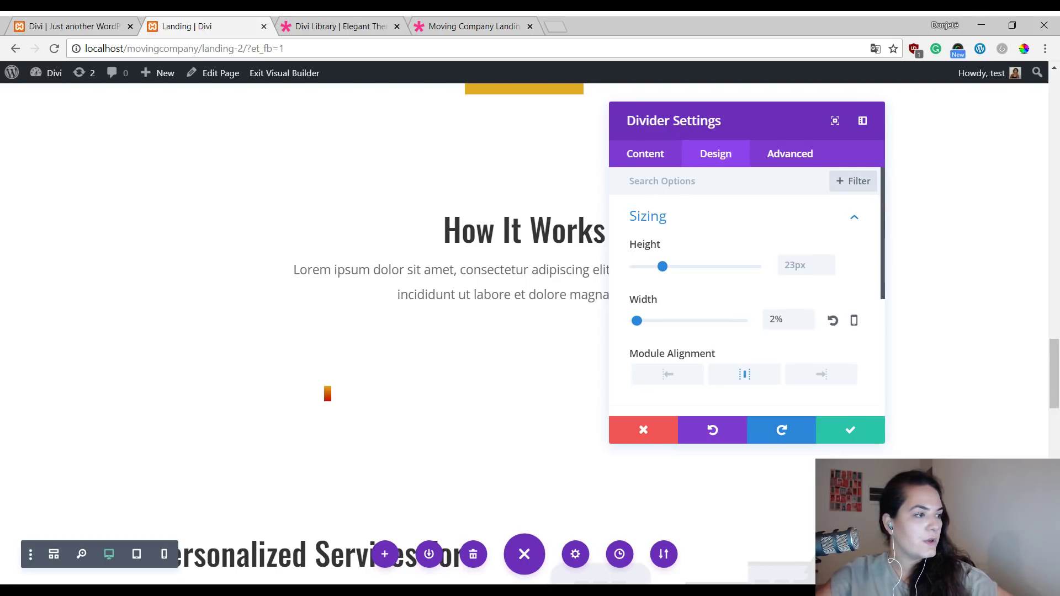
- Set the divider's top custom padding to 480px
{"action": "scroll", "coordinate": [723, 336], "scroll_direction": "down", "scroll_amount": 4}
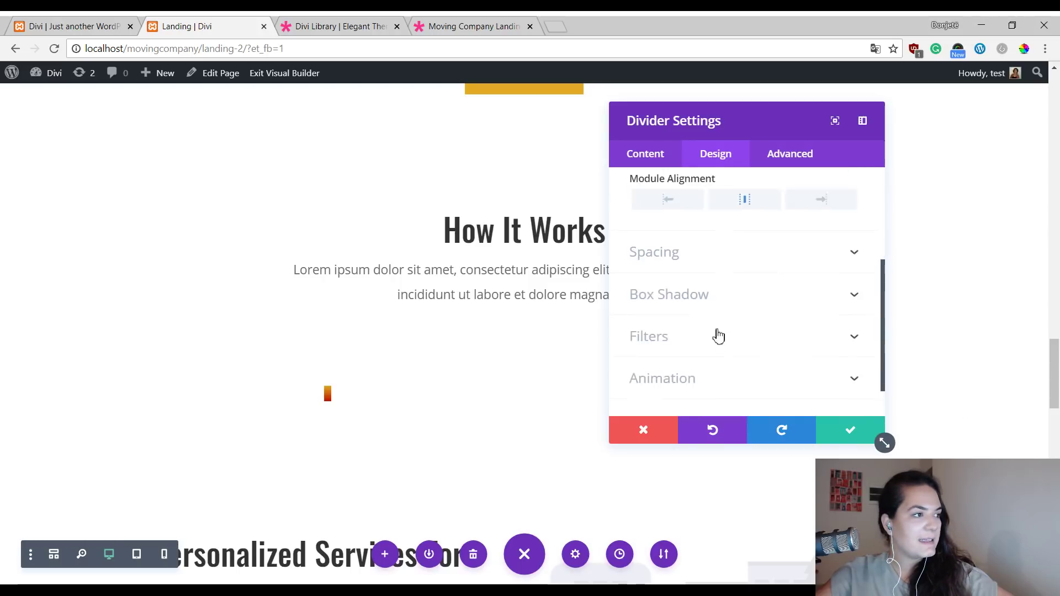
{"action": "left_click", "coordinate": [687, 232]}
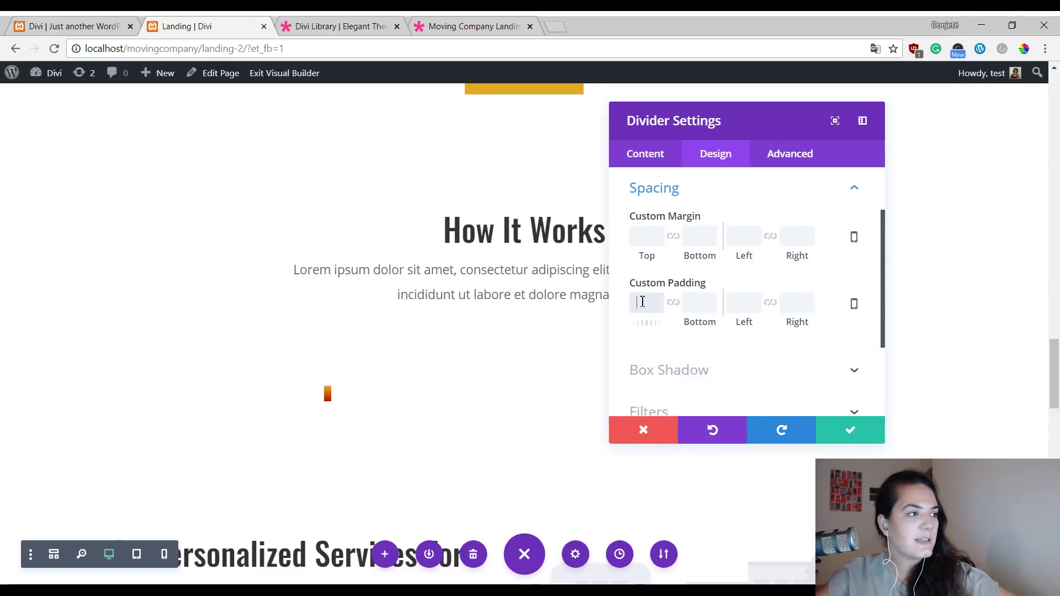
{"action": "left_click", "coordinate": [642, 302]}
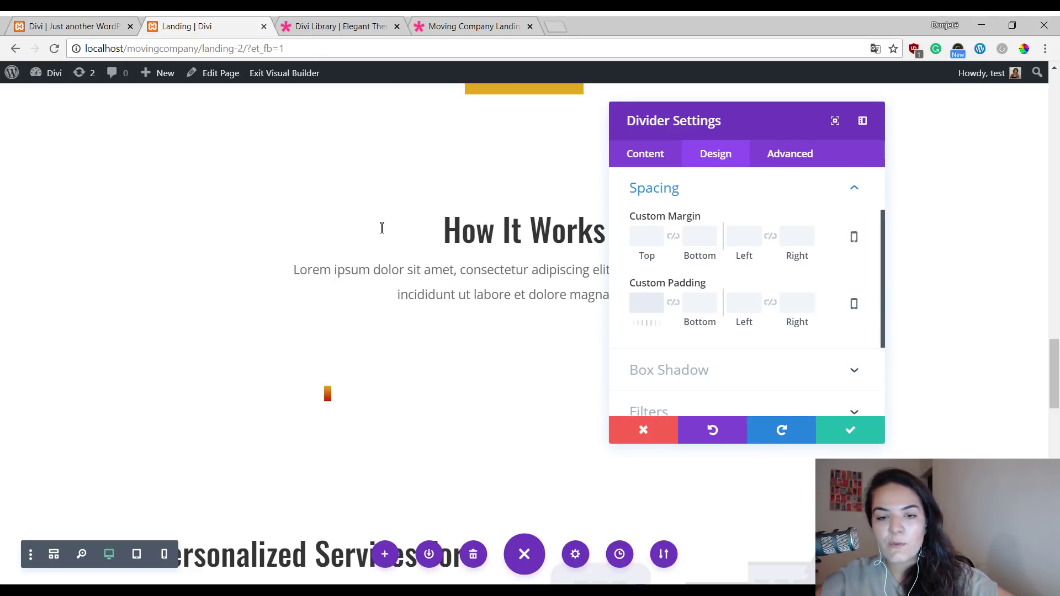
{"action": "type", "text": "480p"}
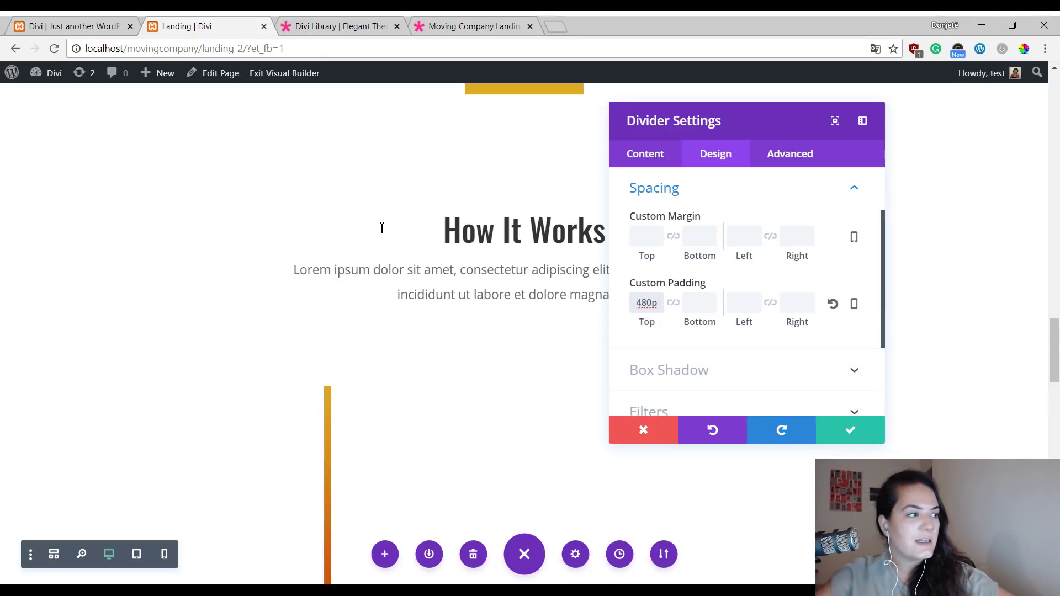
{"action": "scroll", "coordinate": [447, 255], "scroll_direction": "down", "scroll_amount": 5}
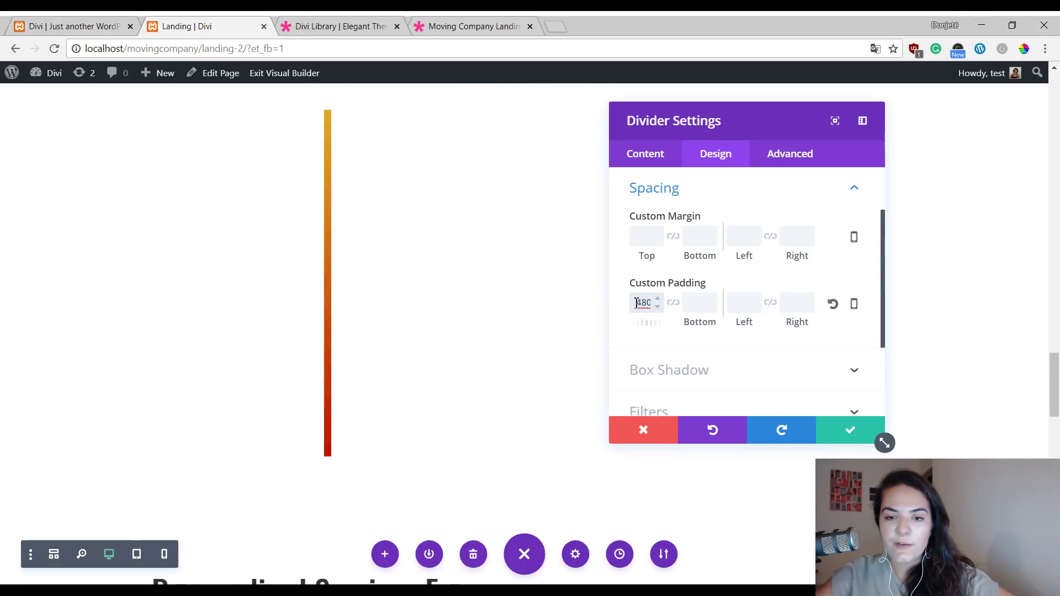
- Link the divider's bottom custom padding to the top so both use 480px, and save the divider settings
{"action": "left_click", "coordinate": [675, 303]}
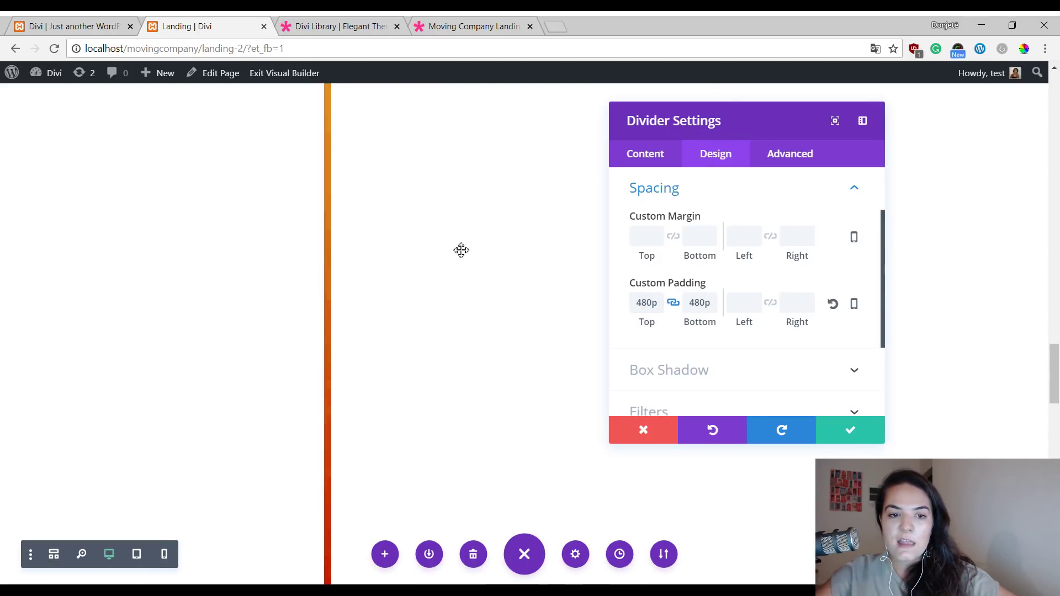
{"action": "scroll", "coordinate": [458, 245], "scroll_direction": "up", "scroll_amount": 2}
{"action": "scroll", "coordinate": [323, 243], "scroll_direction": "up", "scroll_amount": 2}
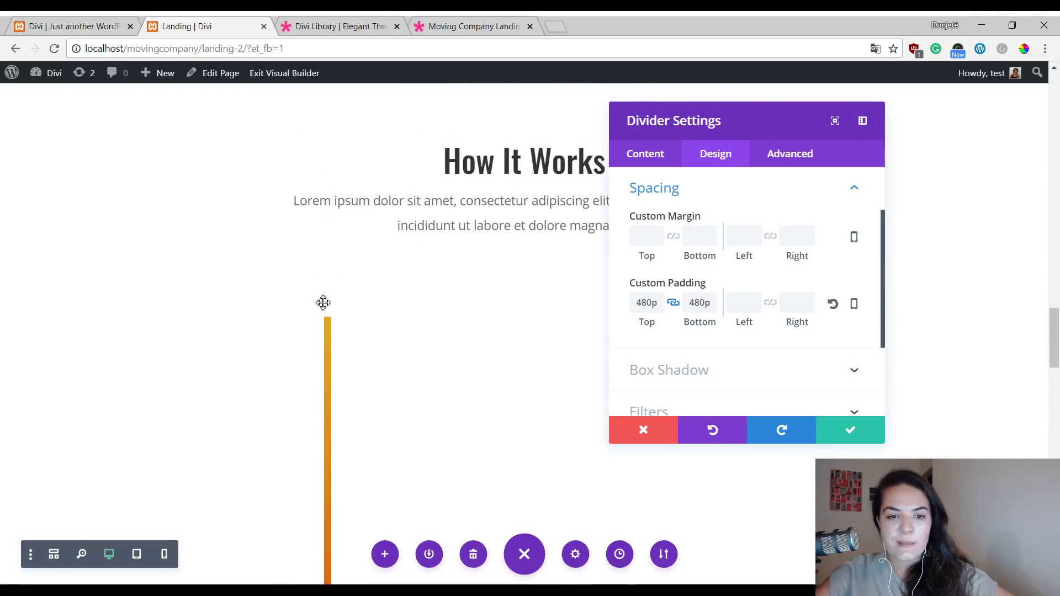
{"action": "scroll", "coordinate": [369, 262], "scroll_direction": "down", "scroll_amount": 4}
{"action": "scroll", "coordinate": [274, 193], "scroll_direction": "up", "scroll_amount": 3}
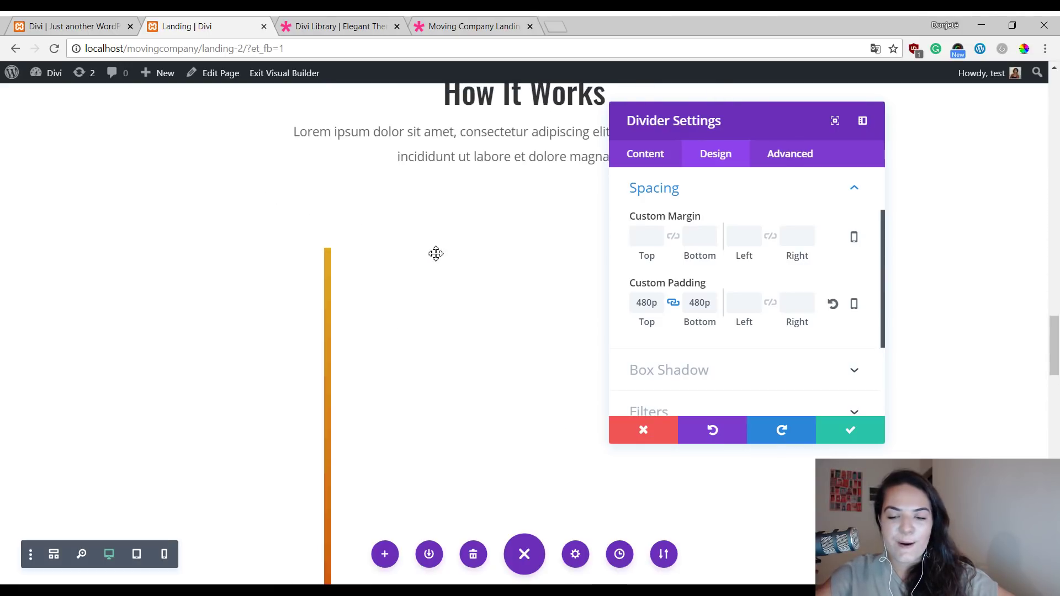
{"action": "scroll", "coordinate": [452, 241], "scroll_direction": "up", "scroll_amount": 3}
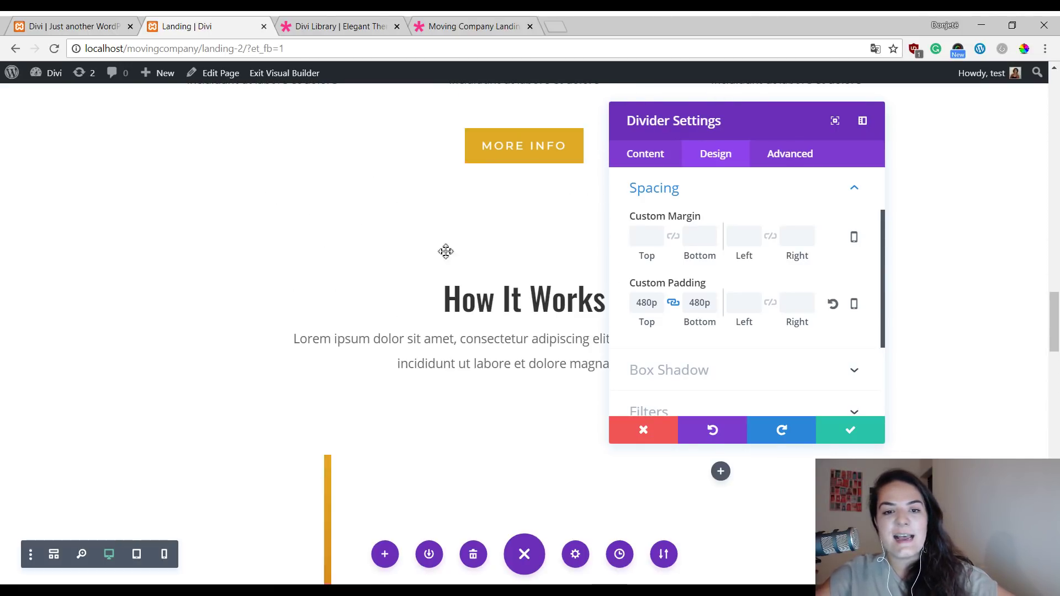
{"action": "scroll", "coordinate": [433, 276], "scroll_direction": "down", "scroll_amount": 2}
{"action": "scroll", "coordinate": [431, 339], "scroll_direction": "down", "scroll_amount": 1}
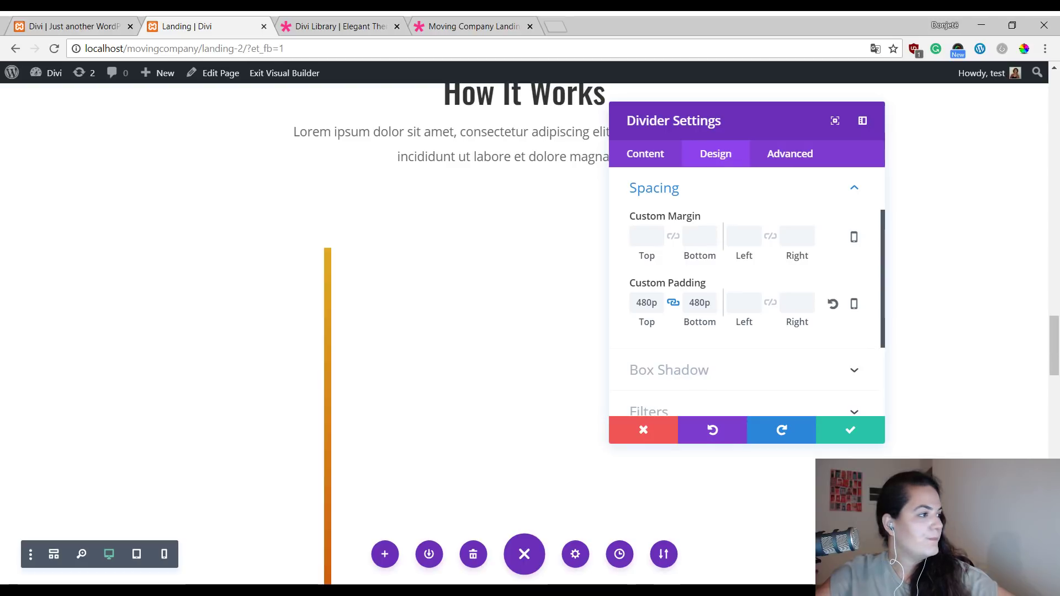
{"action": "left_click", "coordinate": [834, 438]}
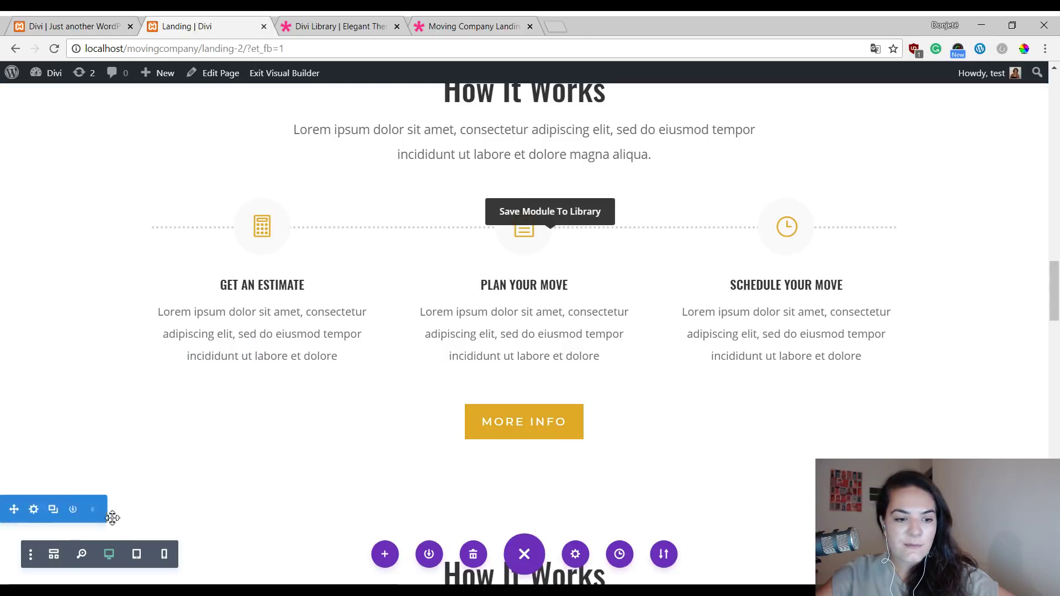
- Switch to the wireframe view and move the first How It Works blurb below the Divider in the new section's two-column row
{"action": "left_click", "coordinate": [56, 555]}
{"action": "scroll", "coordinate": [539, 349], "scroll_direction": "up", "scroll_amount": 4}
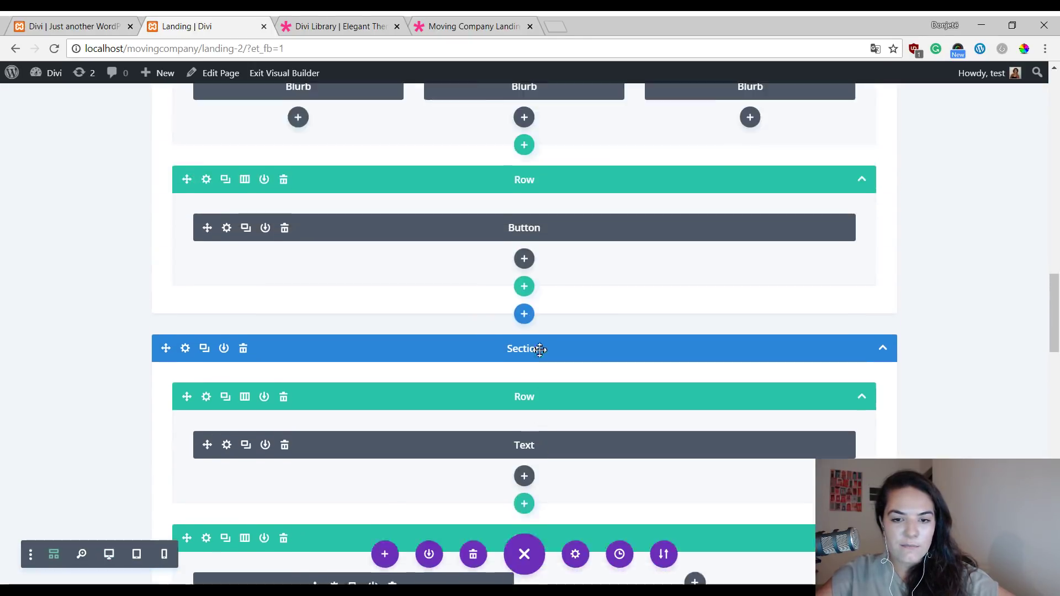
{"action": "scroll", "coordinate": [530, 339], "scroll_direction": "up", "scroll_amount": 2}
{"action": "scroll", "coordinate": [392, 264], "scroll_direction": "down", "scroll_amount": 2}
{"action": "scroll", "coordinate": [384, 255], "scroll_direction": "up", "scroll_amount": 2}
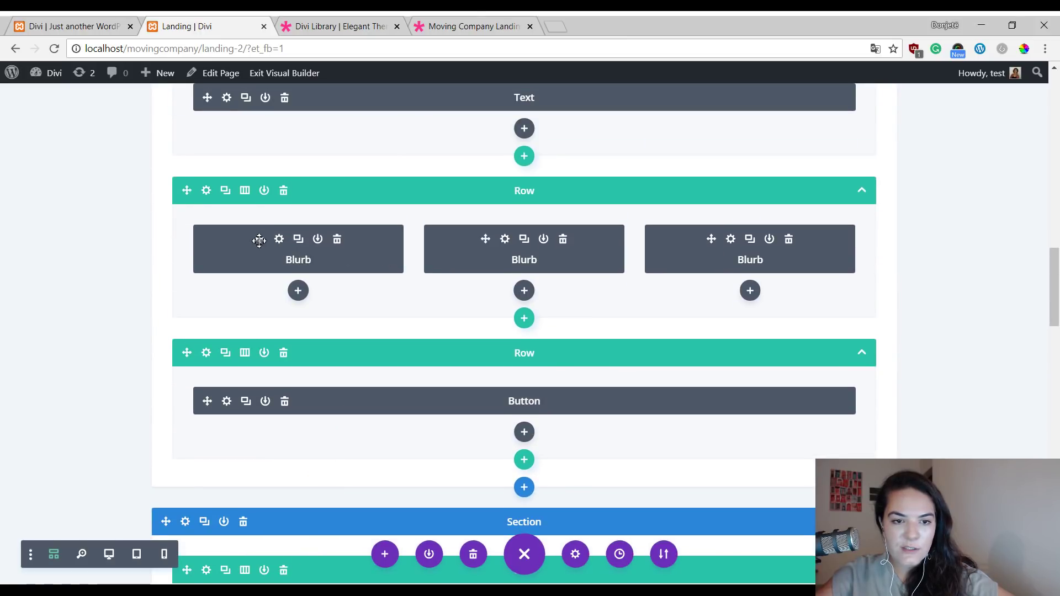
{"action": "left_click_drag", "start_coordinate": [275, 250], "coordinate": [376, 491]}
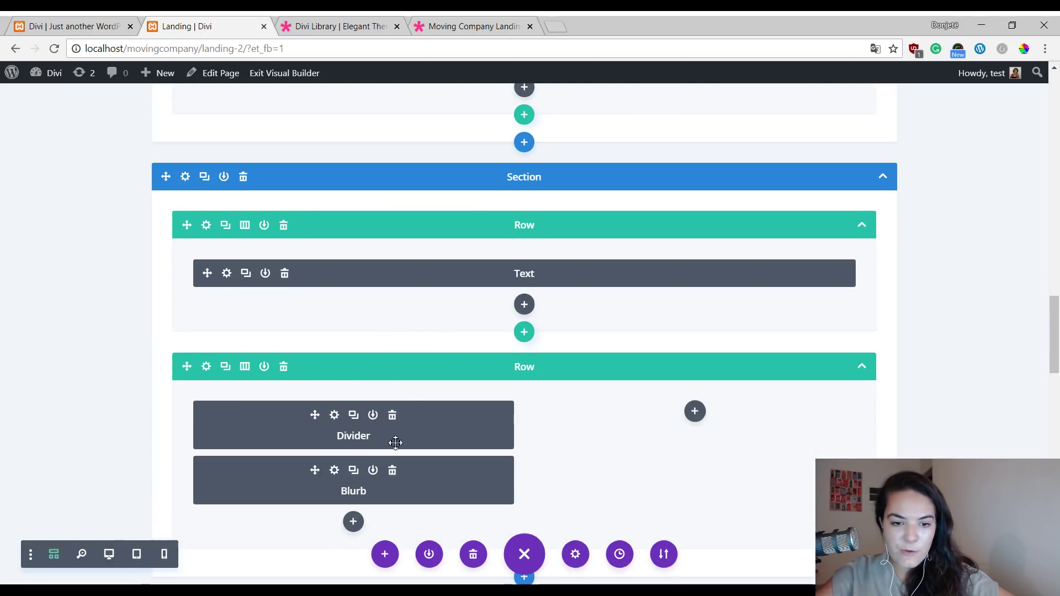
- Move the remaining two How It Works blurbs below the first blurb in the divider's column
{"action": "scroll", "coordinate": [388, 326], "scroll_direction": "up", "scroll_amount": 1}
{"action": "scroll", "coordinate": [401, 299], "scroll_direction": "down", "scroll_amount": 4}
{"action": "left_click_drag", "start_coordinate": [524, 259], "coordinate": [436, 511]}
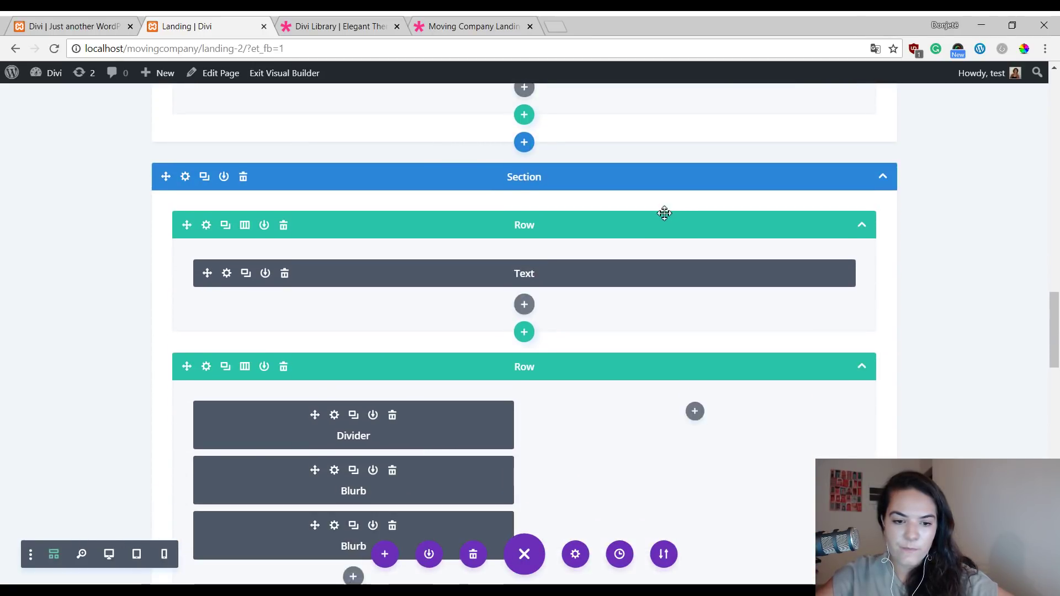
{"action": "scroll", "coordinate": [664, 211], "scroll_direction": "up", "scroll_amount": 5}
{"action": "left_click_drag", "start_coordinate": [717, 187], "coordinate": [407, 298]}
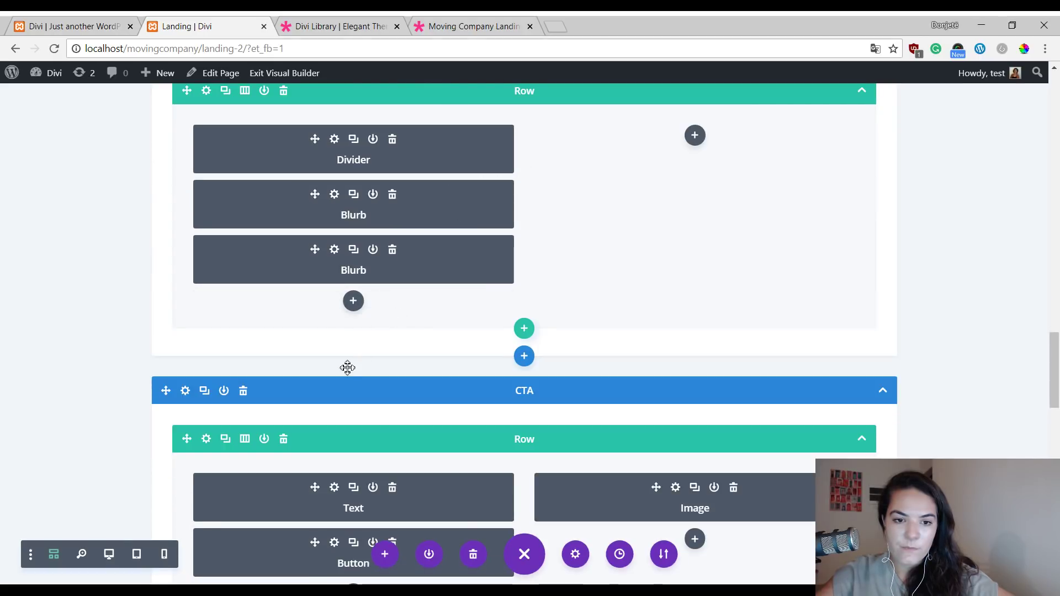
- Return to the desktop view and examine how the three moved blurbs sit relative to the vertical divider
{"action": "left_click", "coordinate": [112, 553]}
{"action": "scroll", "coordinate": [506, 283], "scroll_direction": "down", "scroll_amount": 10}
{"action": "scroll", "coordinate": [402, 454], "scroll_direction": "down", "scroll_amount": 5}
{"action": "scroll", "coordinate": [402, 390], "scroll_direction": "up", "scroll_amount": 6}
{"action": "scroll", "coordinate": [385, 442], "scroll_direction": "down", "scroll_amount": 2}
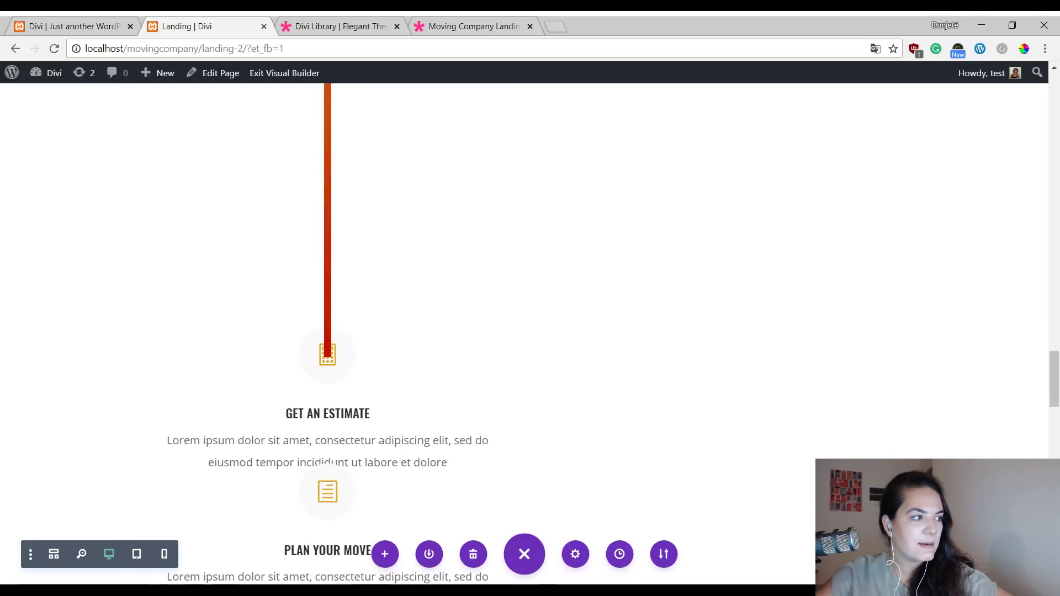
{"action": "scroll", "coordinate": [329, 359], "scroll_direction": "down", "scroll_amount": 3}
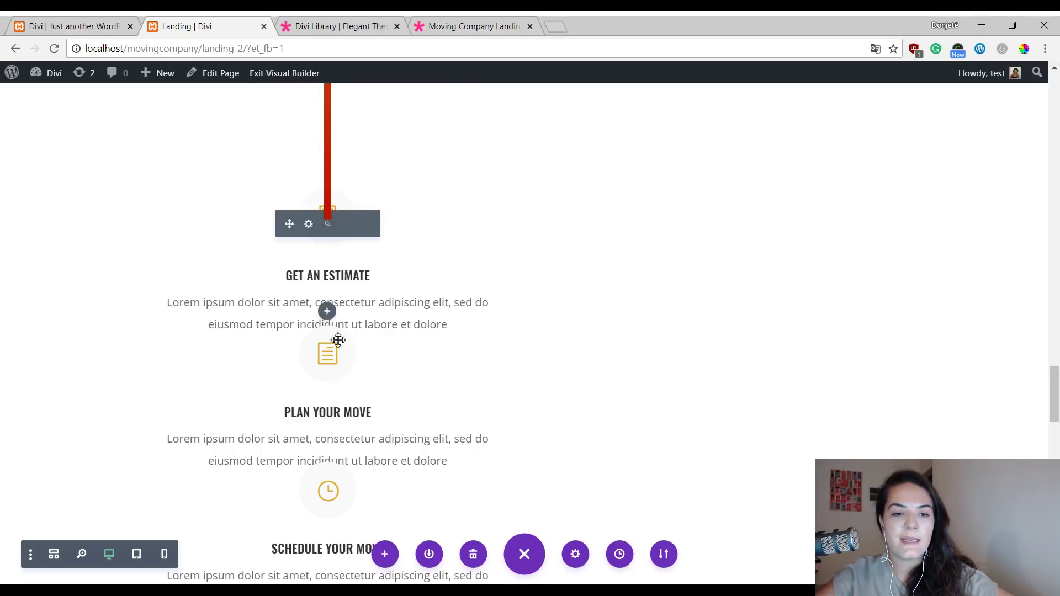
- Give the Get an Estimate blurb a white background color
{"action": "scroll", "coordinate": [334, 310], "scroll_direction": "down", "scroll_amount": 3}
{"action": "scroll", "coordinate": [334, 310], "scroll_direction": "up", "scroll_amount": 2}
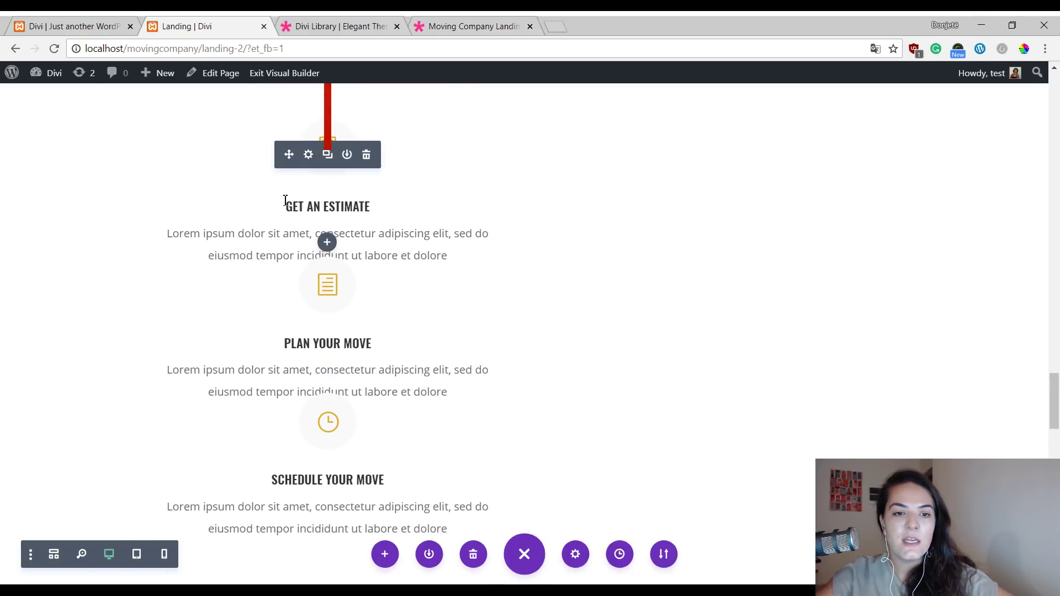
{"action": "left_click", "coordinate": [308, 156]}
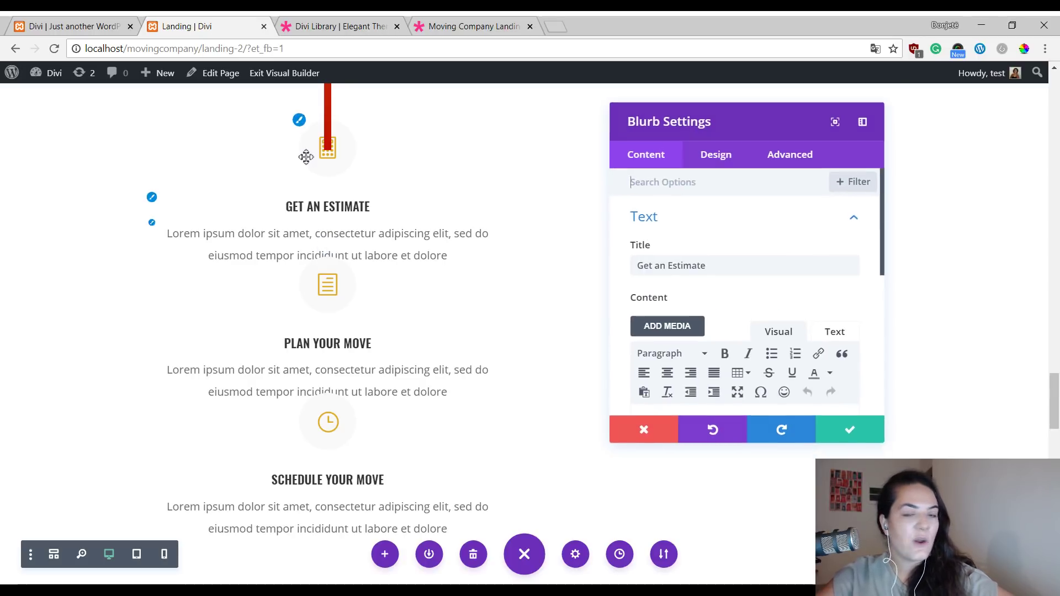
{"action": "scroll", "coordinate": [766, 263], "scroll_direction": "down", "scroll_amount": 4}
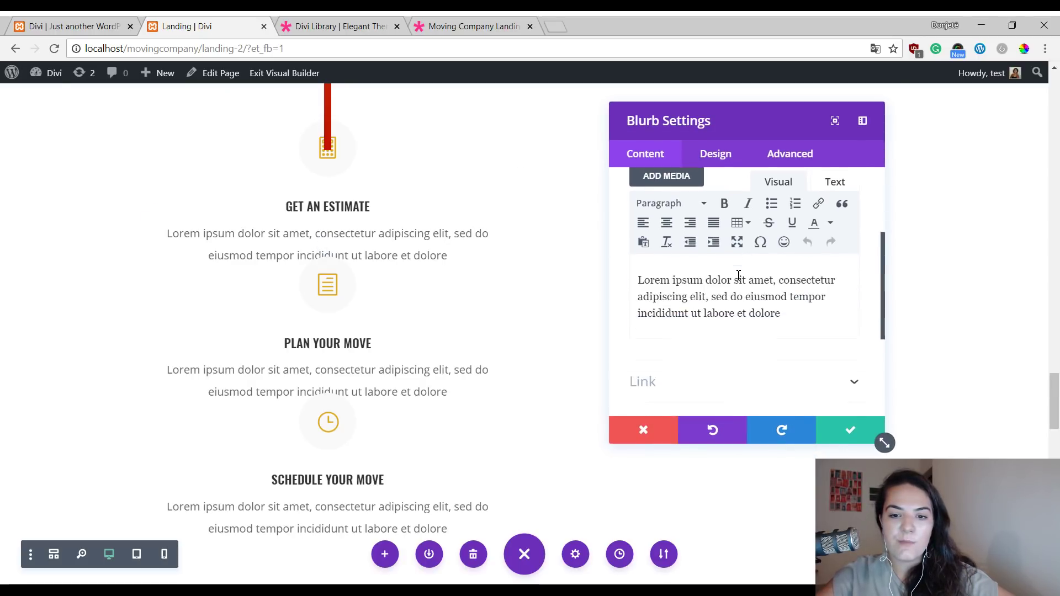
{"action": "scroll", "coordinate": [703, 385], "scroll_direction": "down", "scroll_amount": 1}
{"action": "left_click", "coordinate": [713, 341]}
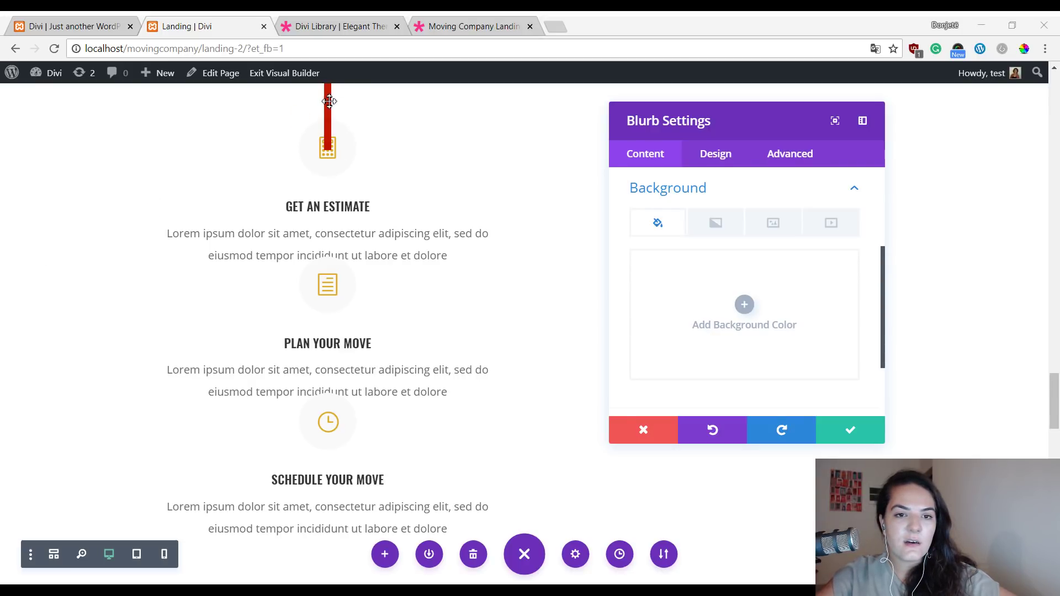
{"action": "left_click", "coordinate": [686, 286]}
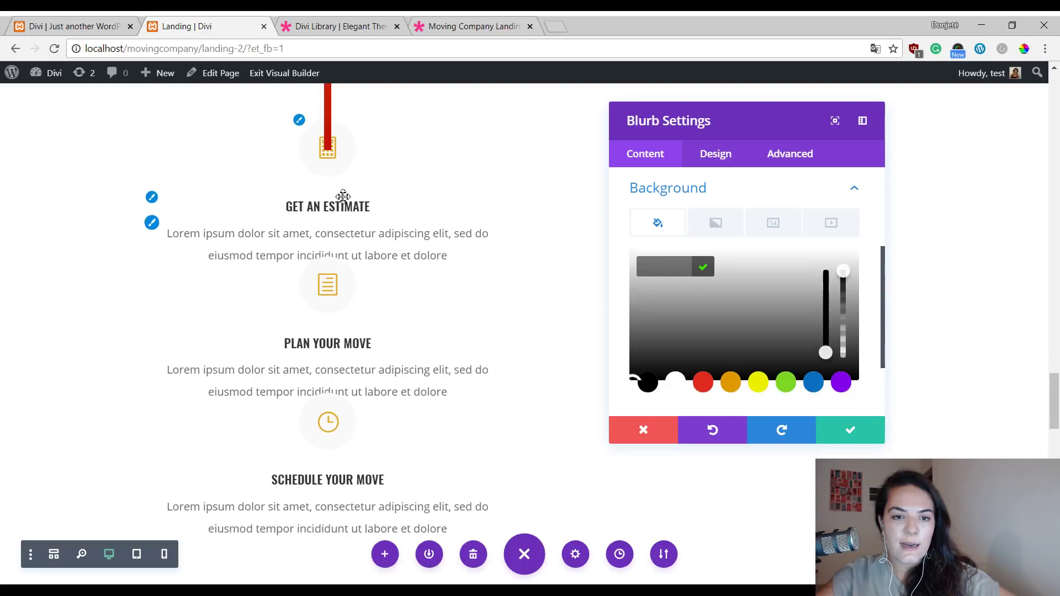
{"action": "type", "text": "rgba(255,255,255,0.75)"}
{"action": "left_click", "coordinate": [856, 251]}
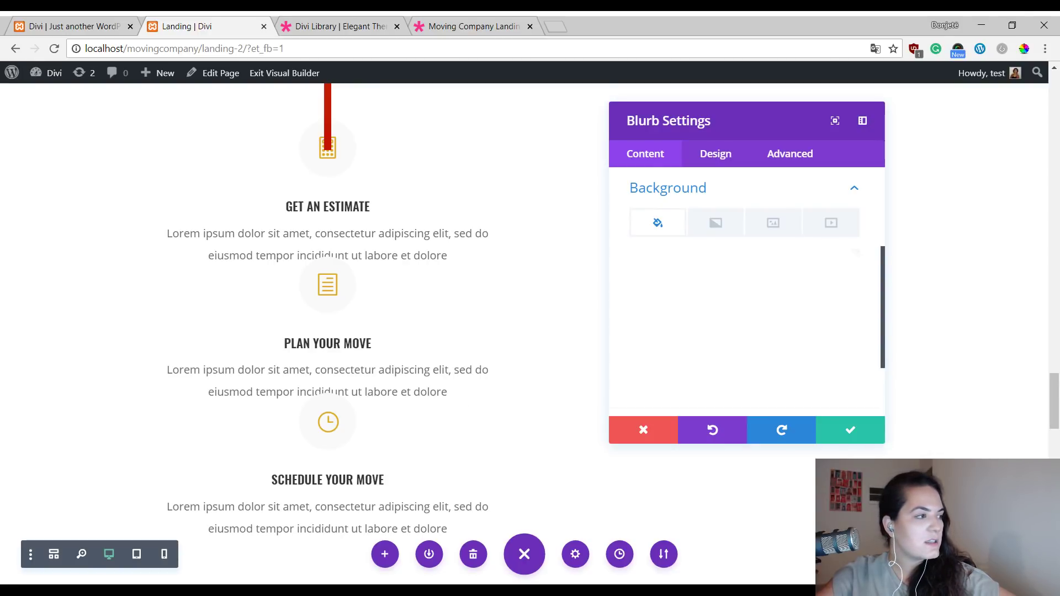
- Set the icon font size of the Get an Estimate blurb to 65px
{"action": "left_click", "coordinate": [726, 164]}
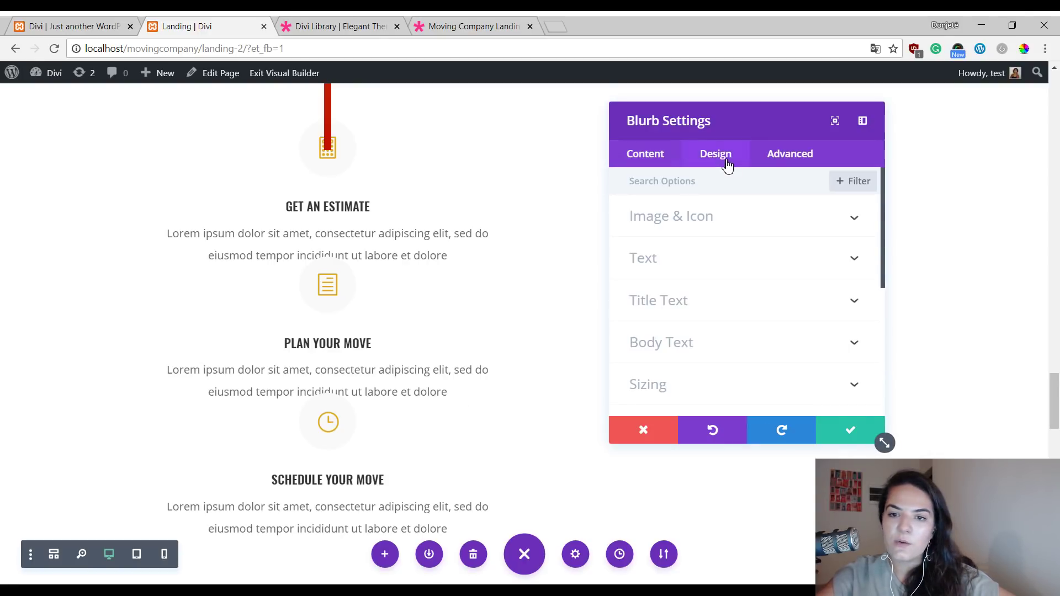
{"action": "left_click", "coordinate": [772, 220]}
{"action": "scroll", "coordinate": [764, 225], "scroll_direction": "down", "scroll_amount": 5}
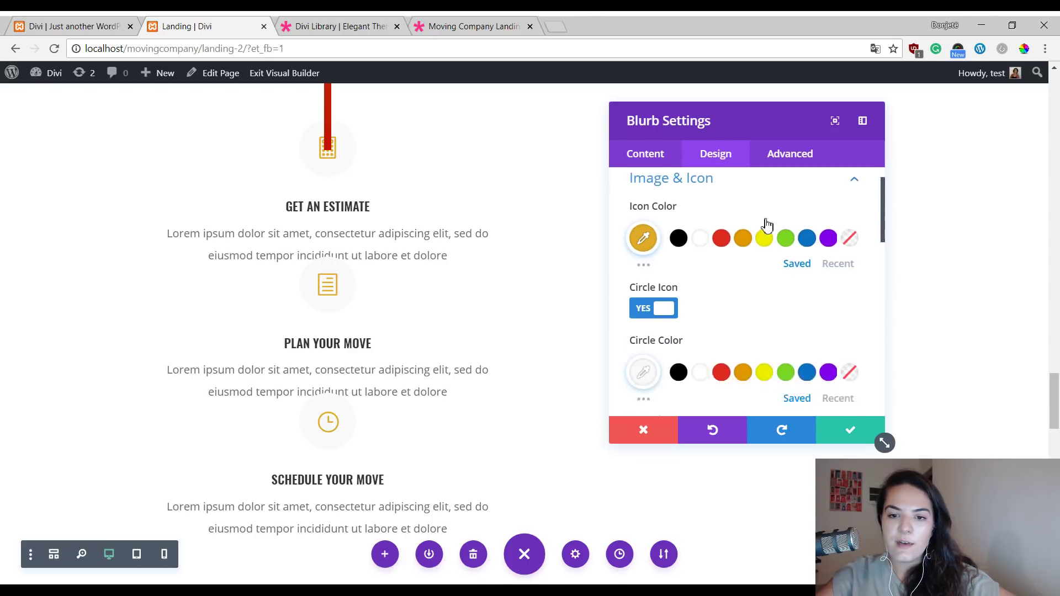
{"action": "scroll", "coordinate": [785, 277], "scroll_direction": "up", "scroll_amount": 2}
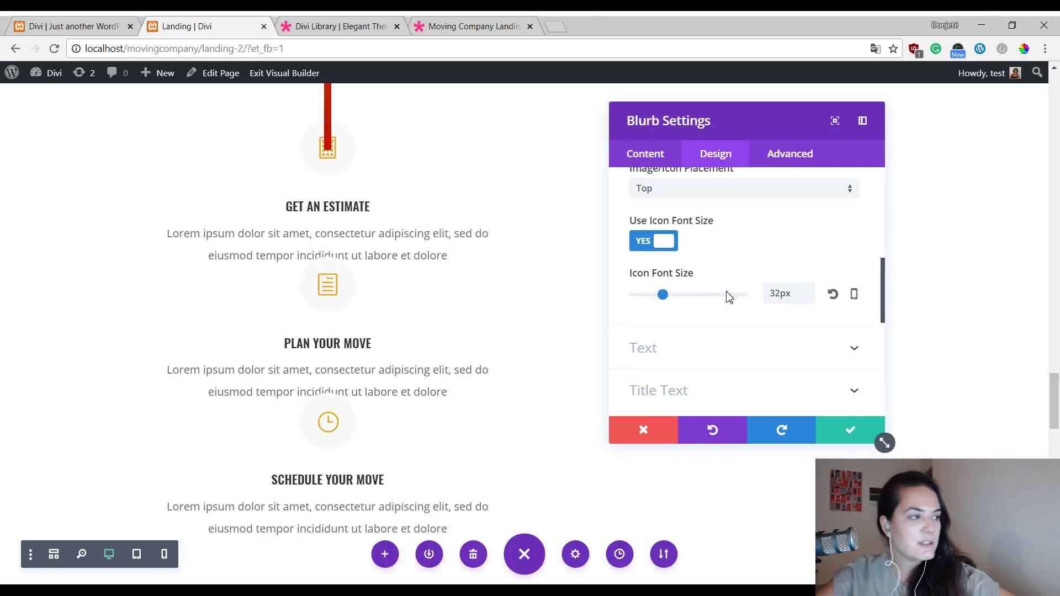
{"action": "double_click", "coordinate": [772, 296]}
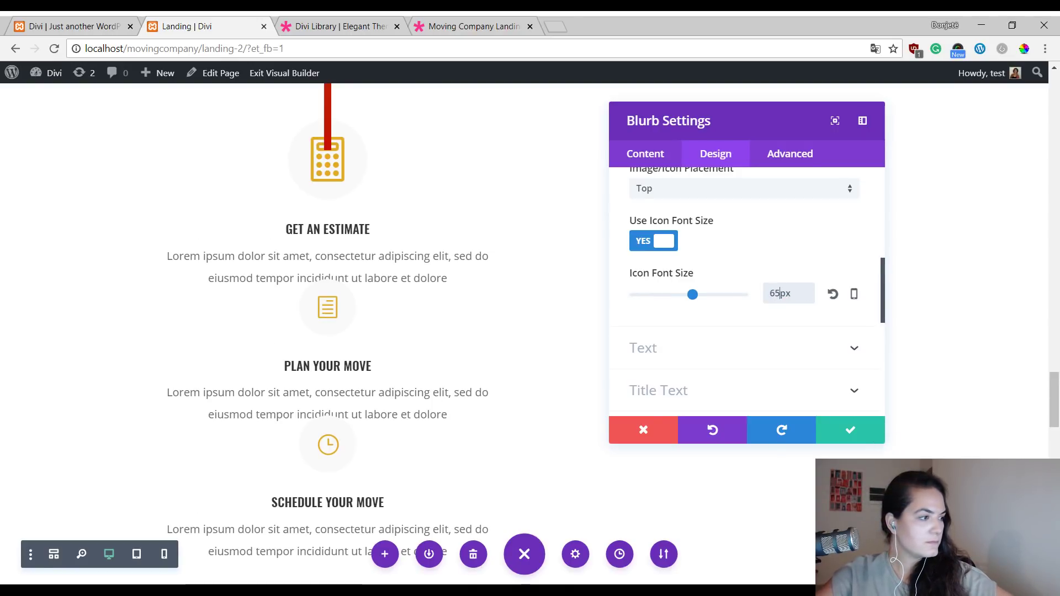
- Reset the Get an Estimate blurb's custom margin to empty and save the blurb settings
{"action": "scroll", "coordinate": [760, 334], "scroll_direction": "down", "scroll_amount": 2}
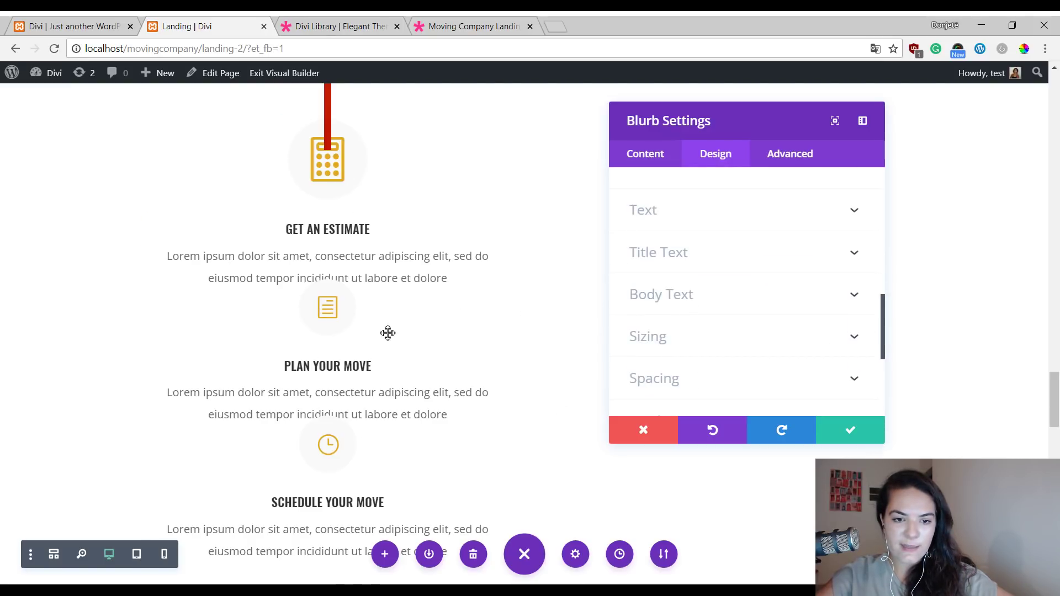
{"action": "scroll", "coordinate": [387, 333], "scroll_direction": "up", "scroll_amount": 10}
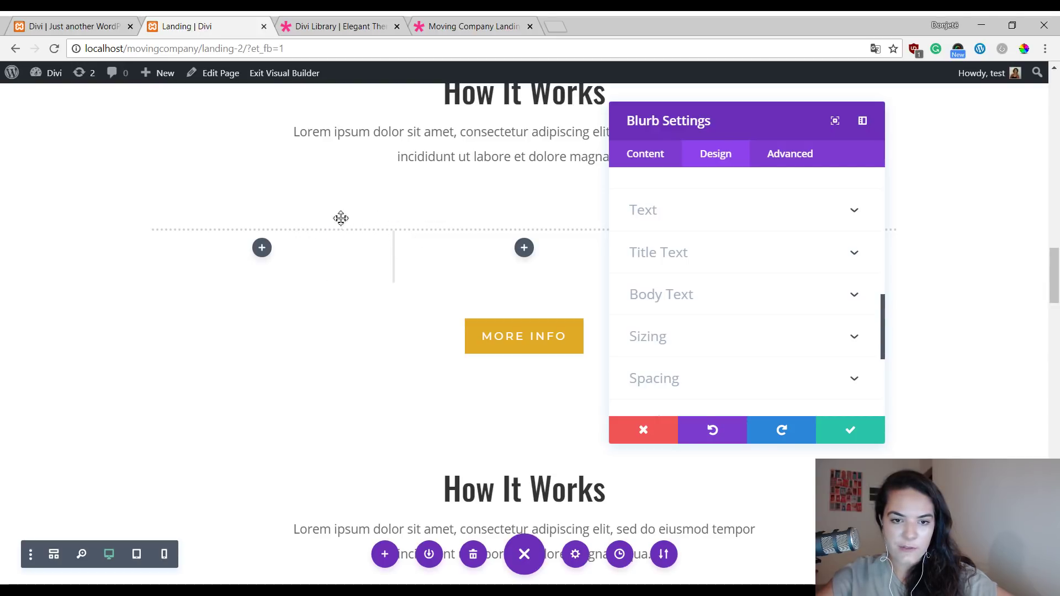
{"action": "scroll", "coordinate": [452, 321], "scroll_direction": "down", "scroll_amount": 10}
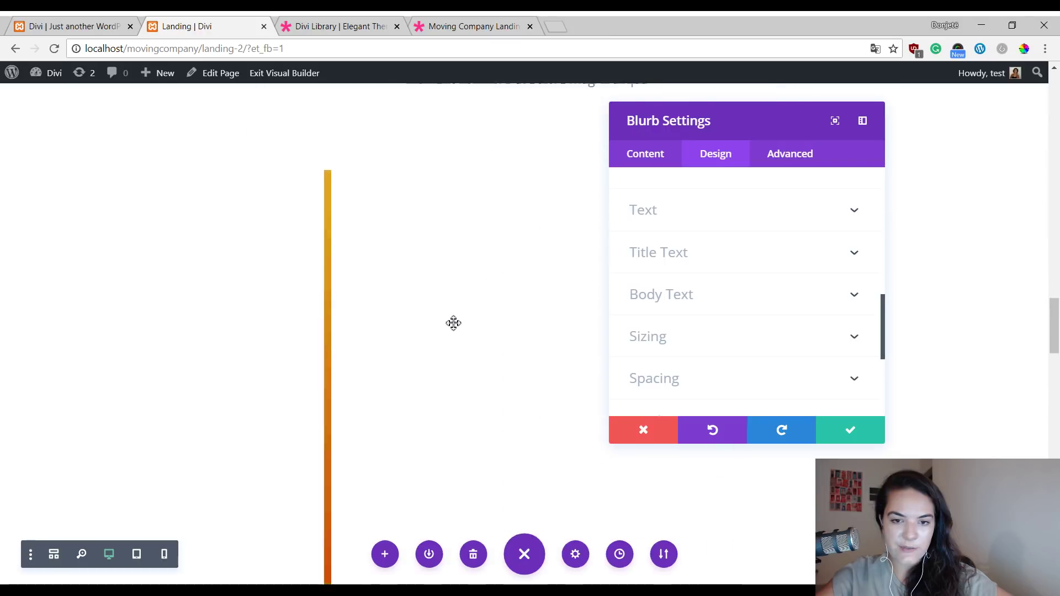
{"action": "left_click", "coordinate": [687, 379]}
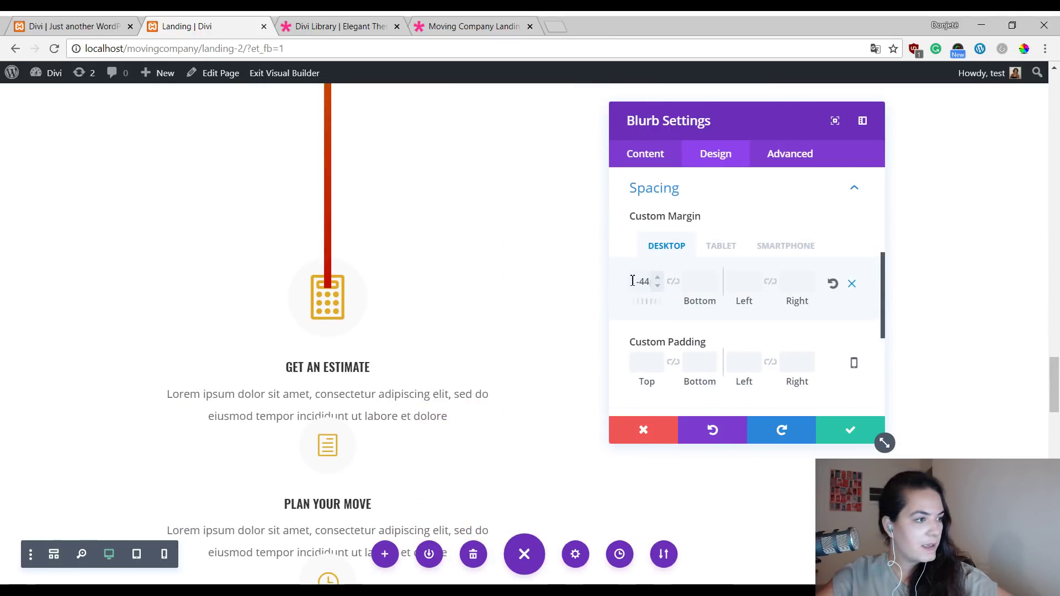
{"action": "left_click", "coordinate": [833, 284]}
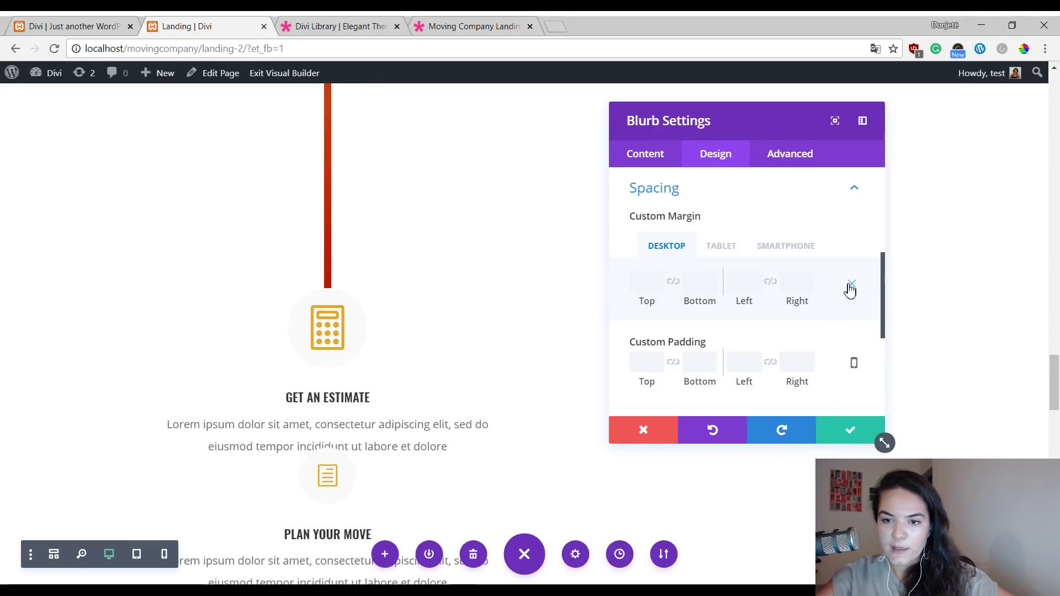
{"action": "left_click", "coordinate": [850, 285]}
{"action": "scroll", "coordinate": [438, 287], "scroll_direction": "down", "scroll_amount": 1}
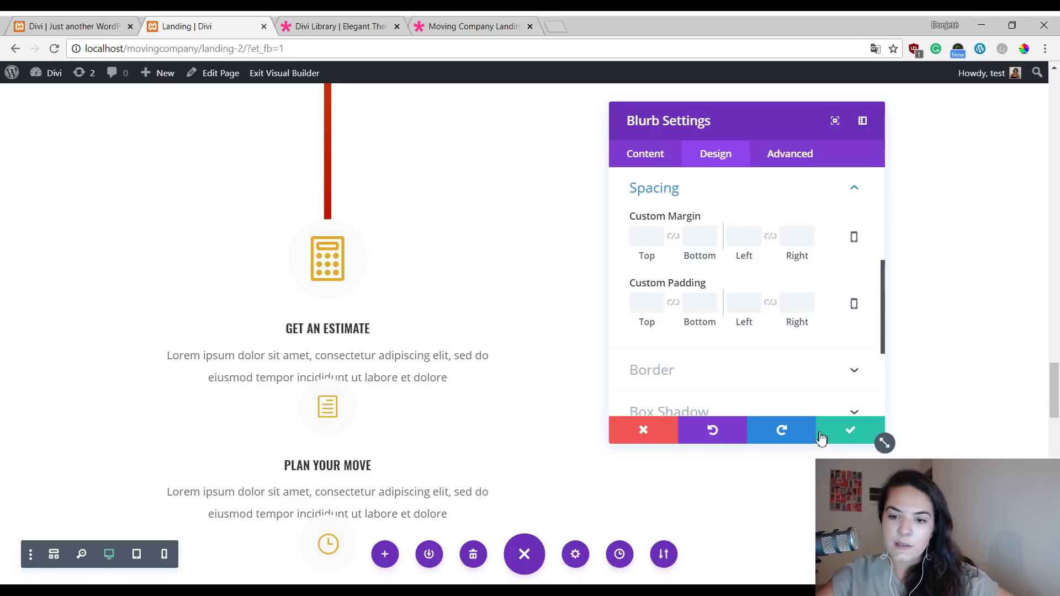
{"action": "left_click", "coordinate": [881, 439]}
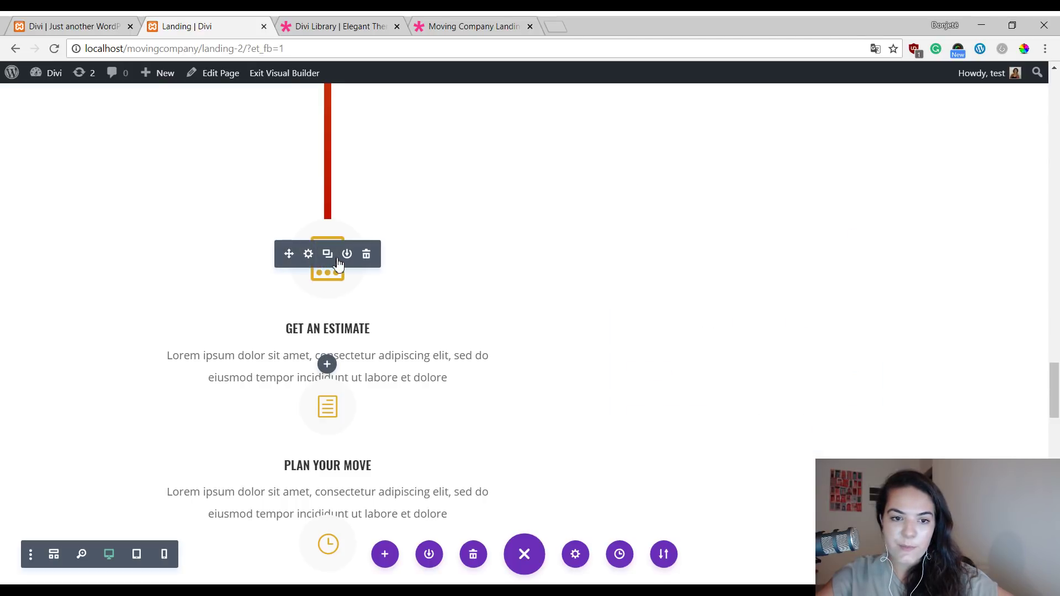
- Copy the Get an Estimate blurb's module styles and paste them onto the Plan Your Move and Schedule Your Move blurbs
{"action": "right_click", "coordinate": [309, 256]}
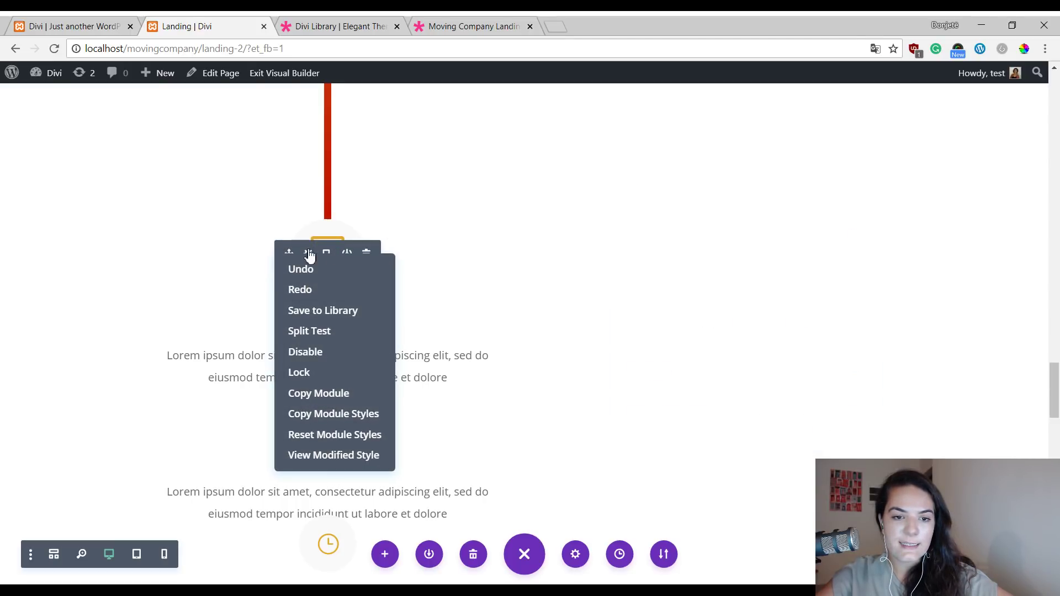
{"action": "left_click", "coordinate": [355, 415]}
{"action": "scroll", "coordinate": [347, 391], "scroll_direction": "down", "scroll_amount": 3}
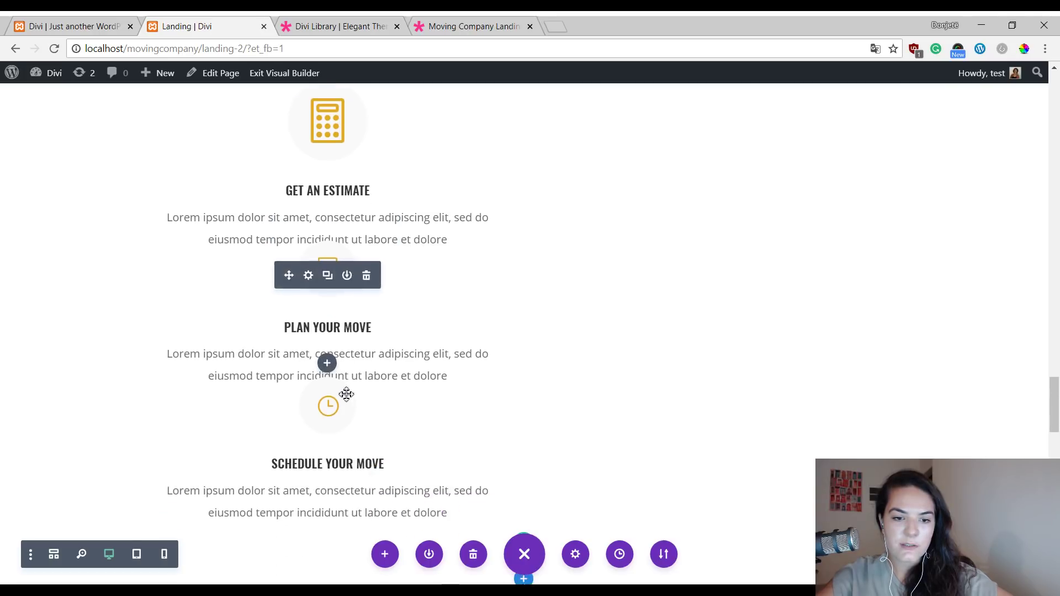
{"action": "right_click", "coordinate": [342, 275]}
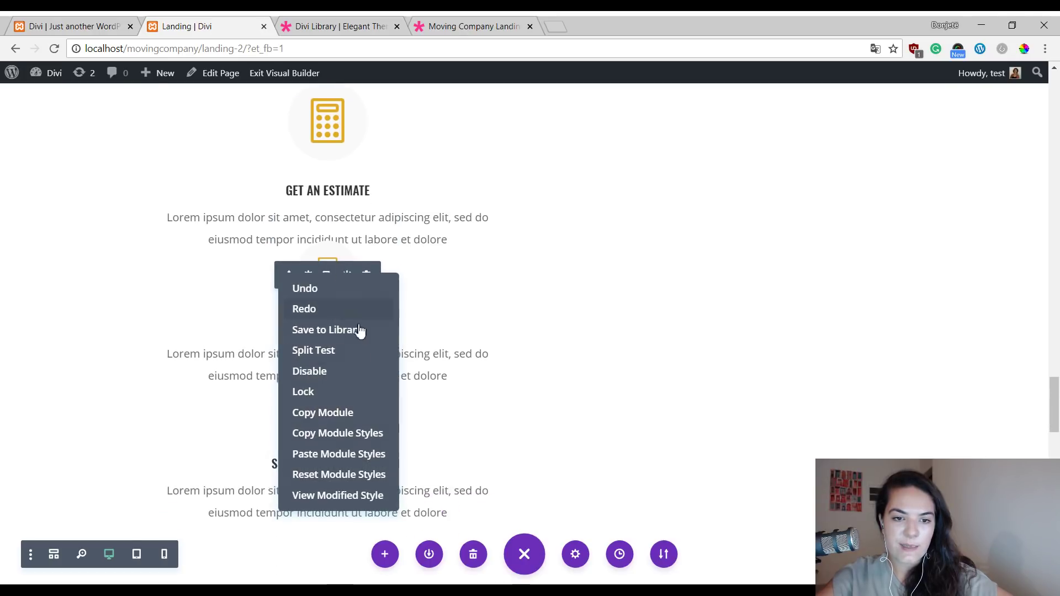
{"action": "left_click", "coordinate": [382, 459]}
{"action": "scroll", "coordinate": [334, 374], "scroll_direction": "down", "scroll_amount": 3}
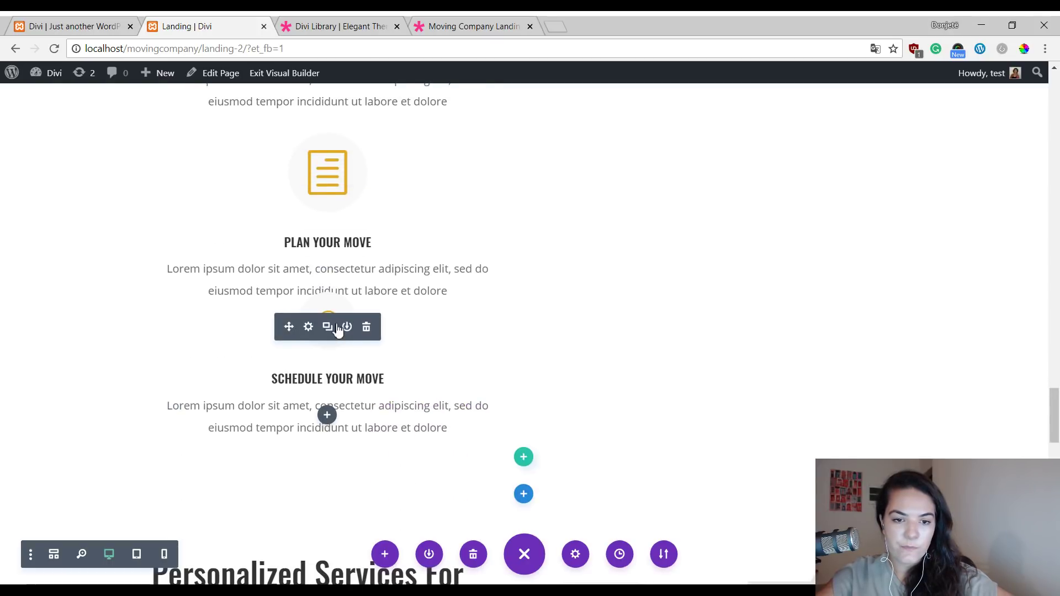
{"action": "right_click", "coordinate": [338, 329]}
{"action": "left_click", "coordinate": [343, 255]}
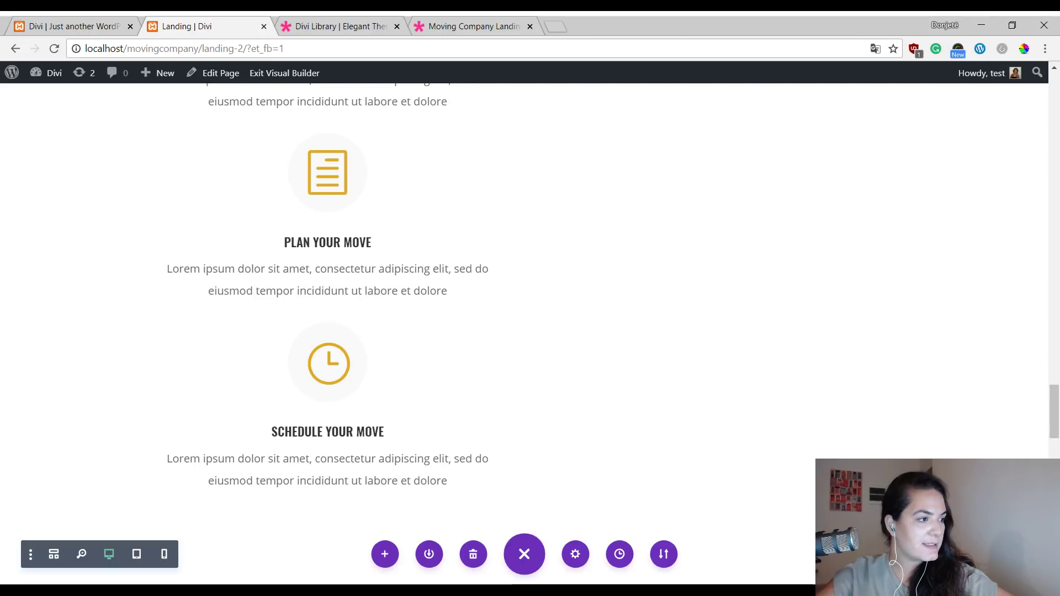
- Examine how the three restyled blurbs are placed relative to the full length of the vertical gradient divider
{"action": "scroll", "coordinate": [265, 315], "scroll_direction": "up", "scroll_amount": 6}
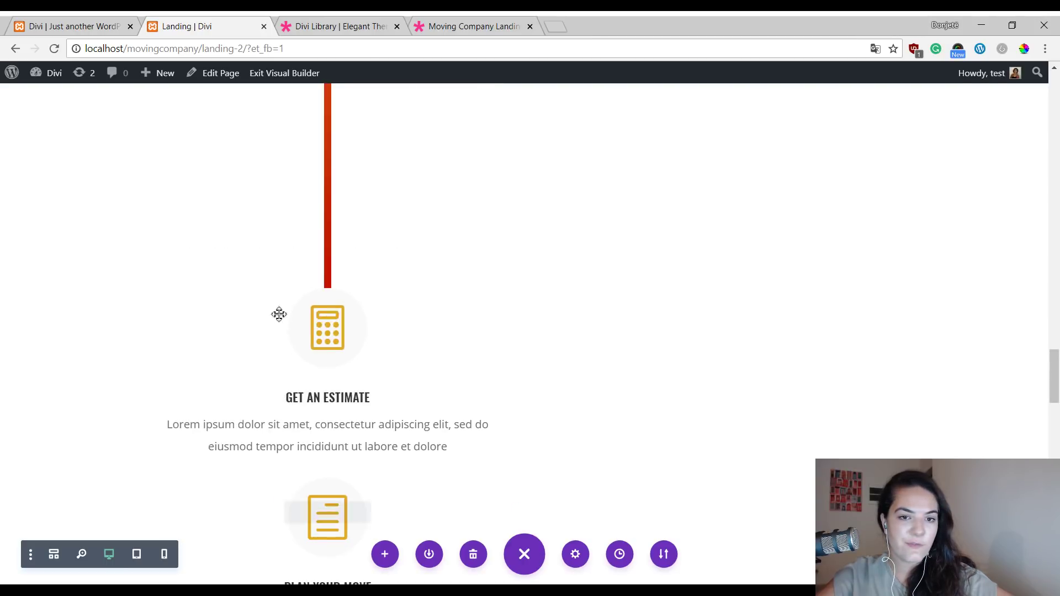
{"action": "scroll", "coordinate": [332, 359], "scroll_direction": "down", "scroll_amount": 9}
{"action": "scroll", "coordinate": [336, 326], "scroll_direction": "up", "scroll_amount": 6}
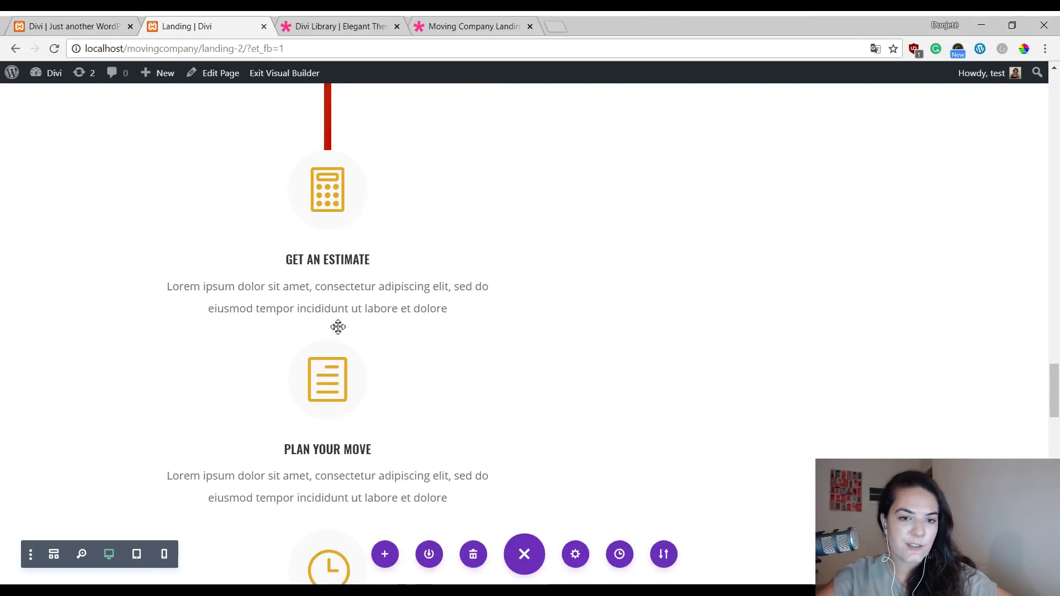
{"action": "scroll", "coordinate": [324, 149], "scroll_direction": "up", "scroll_amount": 7}
{"action": "scroll", "coordinate": [369, 399], "scroll_direction": "up", "scroll_amount": 4}
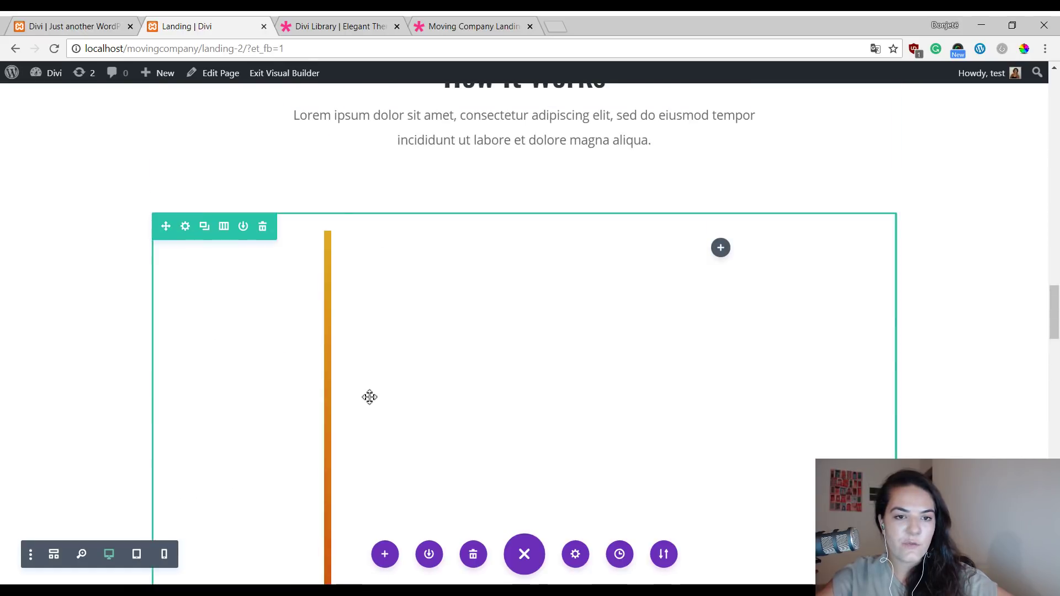
{"action": "scroll", "coordinate": [350, 300], "scroll_direction": "down", "scroll_amount": 10}
{"action": "scroll", "coordinate": [331, 298], "scroll_direction": "up", "scroll_amount": 4}
{"action": "scroll", "coordinate": [331, 248], "scroll_direction": "up", "scroll_amount": 6}
{"action": "scroll", "coordinate": [348, 185], "scroll_direction": "down", "scroll_amount": 8}
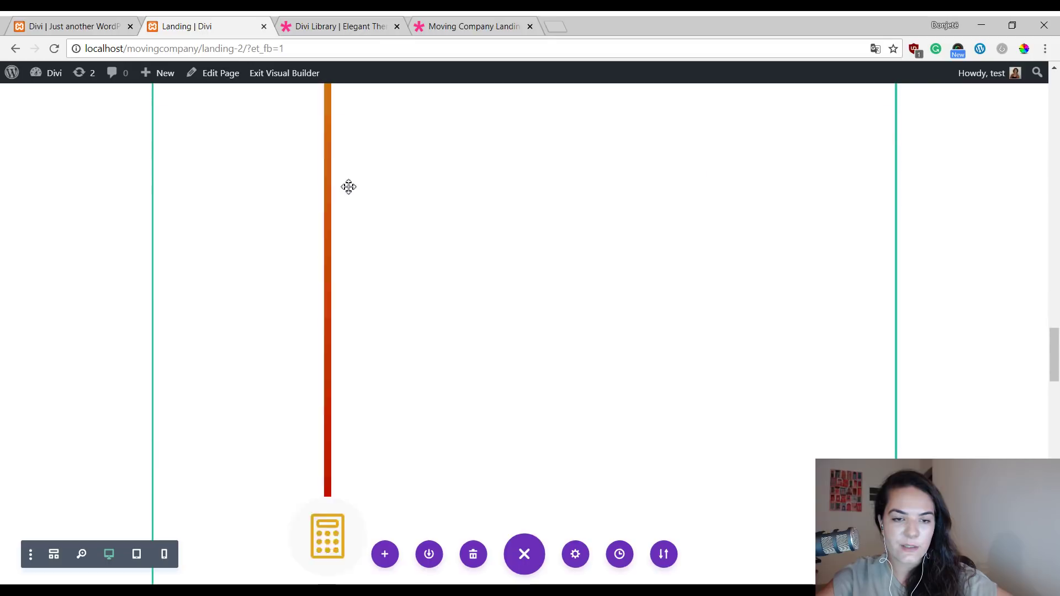
{"action": "scroll", "coordinate": [341, 267], "scroll_direction": "down", "scroll_amount": 1}
{"action": "scroll", "coordinate": [348, 272], "scroll_direction": "up", "scroll_amount": 4}
{"action": "scroll", "coordinate": [310, 287], "scroll_direction": "down", "scroll_amount": 3}
{"action": "scroll", "coordinate": [353, 386], "scroll_direction": "up", "scroll_amount": 2}
{"action": "scroll", "coordinate": [361, 299], "scroll_direction": "up", "scroll_amount": 1}
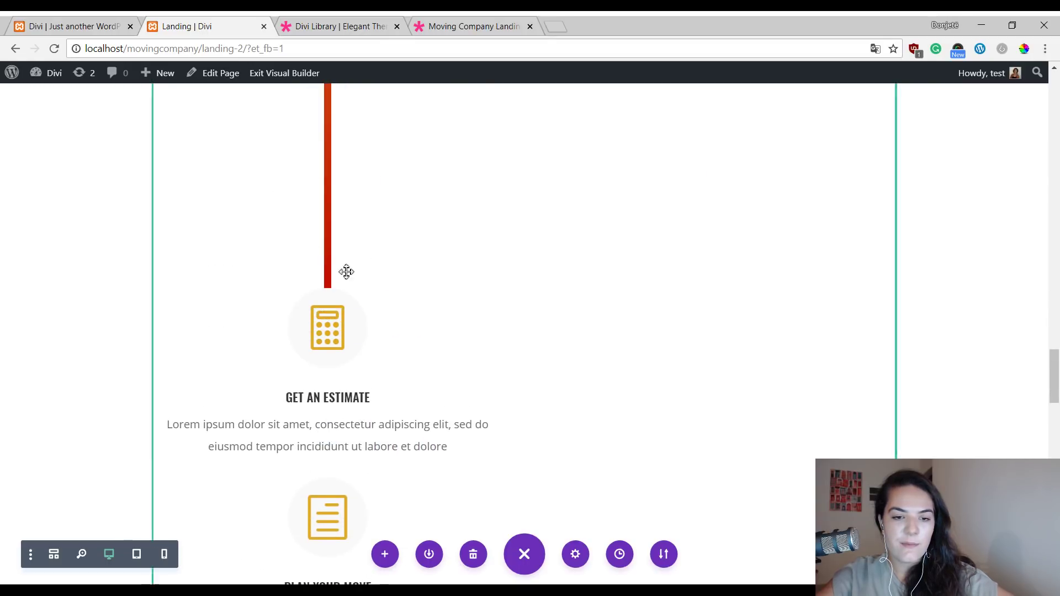
{"action": "scroll", "coordinate": [359, 254], "scroll_direction": "up", "scroll_amount": 4}
{"action": "scroll", "coordinate": [335, 464], "scroll_direction": "down", "scroll_amount": 2}
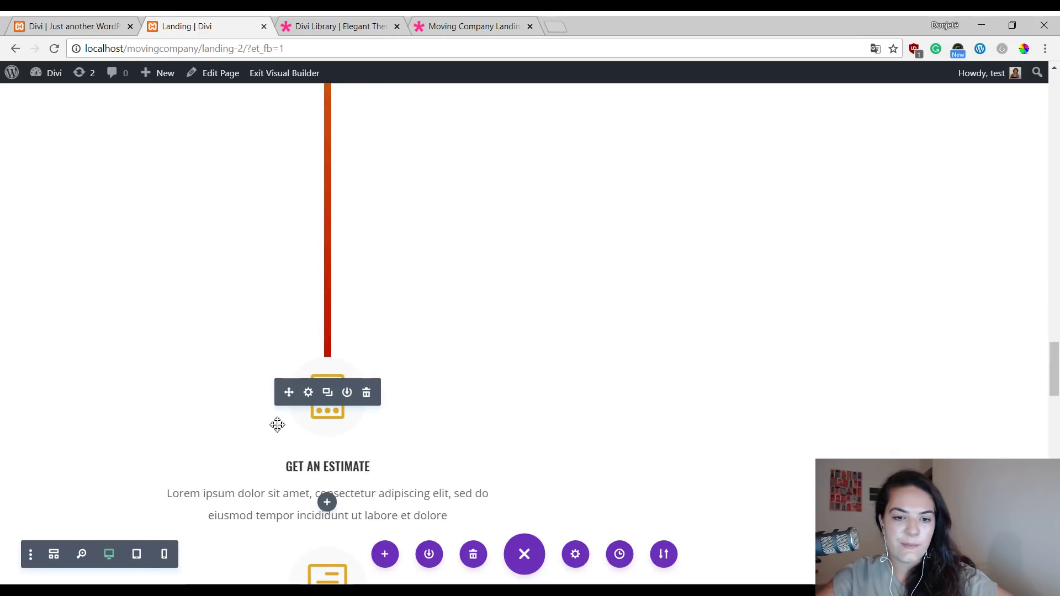
{"action": "left_click_drag", "start_coordinate": [308, 319], "coordinate": [323, 412]}
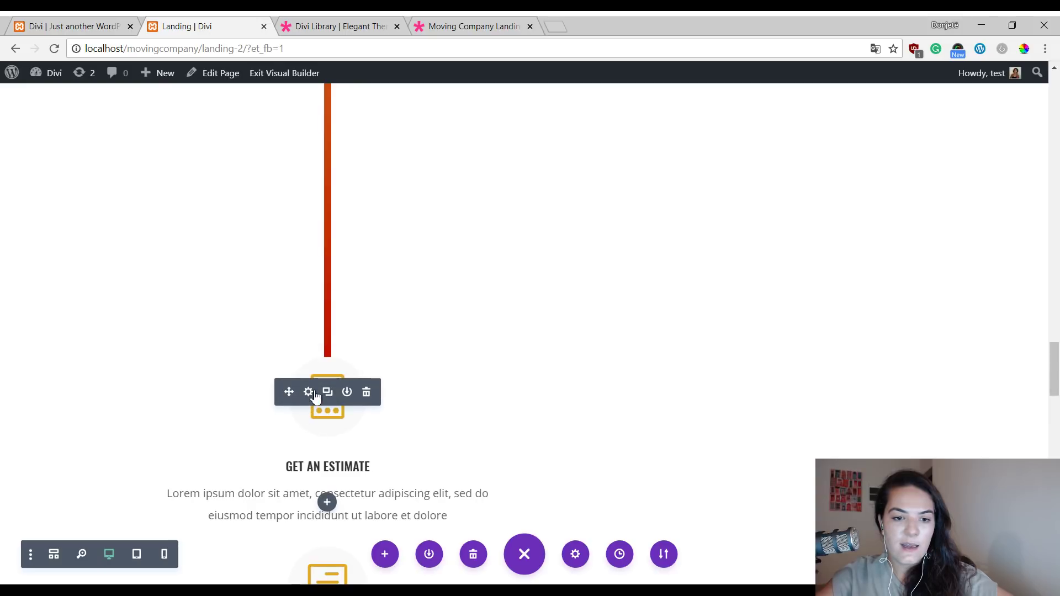
{"action": "scroll", "coordinate": [345, 355], "scroll_direction": "up", "scroll_amount": 3}
{"action": "scroll", "coordinate": [339, 341], "scroll_direction": "down", "scroll_amount": 5}
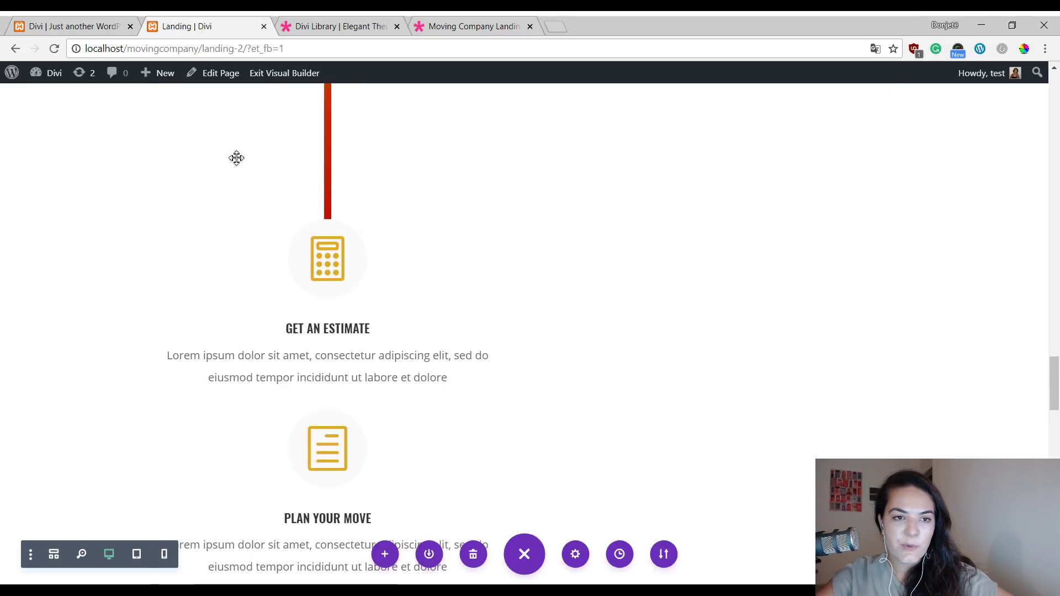
- Set the top custom margin of the Get an Estimate blurb to -900px
{"action": "left_click", "coordinate": [308, 254]}
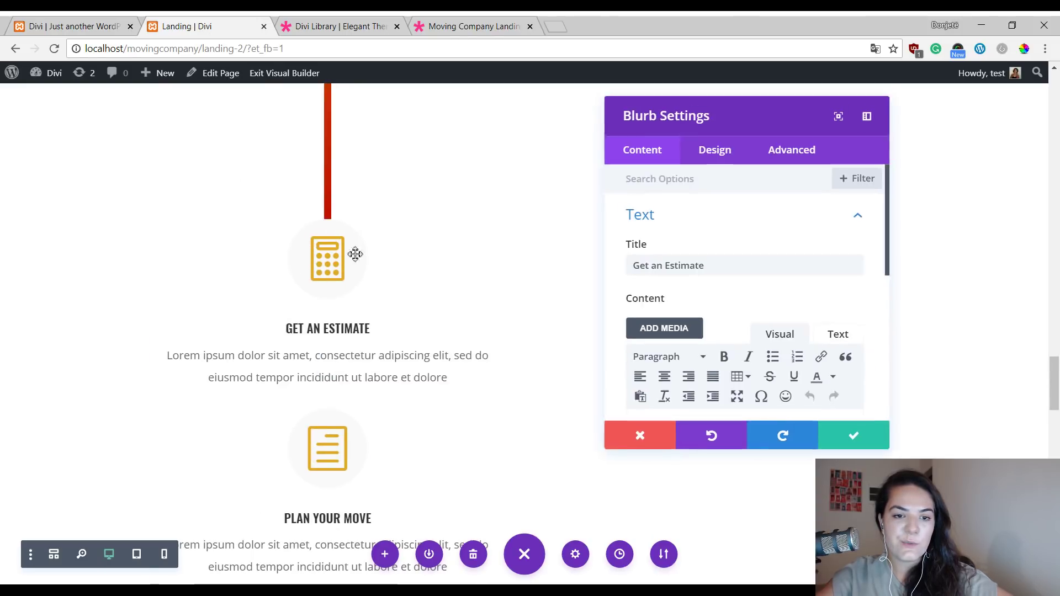
{"action": "left_click", "coordinate": [715, 154]}
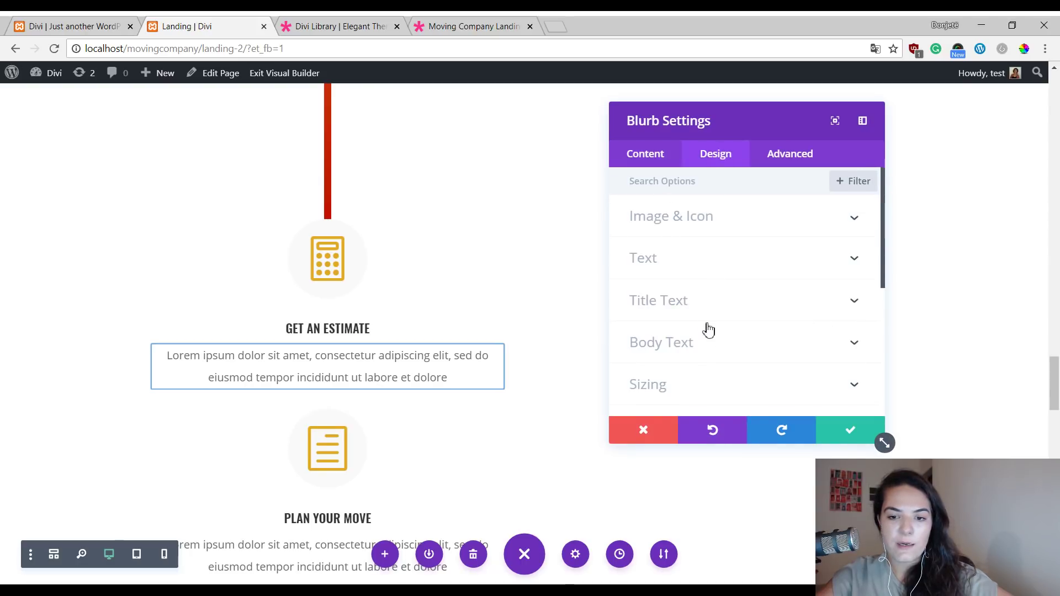
{"action": "scroll", "coordinate": [705, 343], "scroll_direction": "down", "scroll_amount": 3}
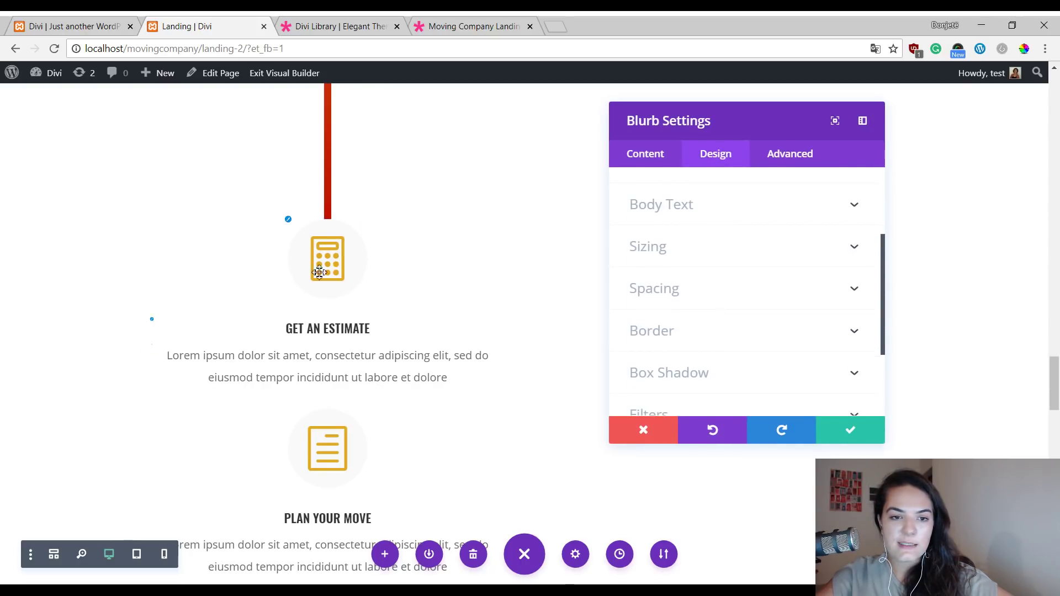
{"action": "left_click", "coordinate": [688, 293]}
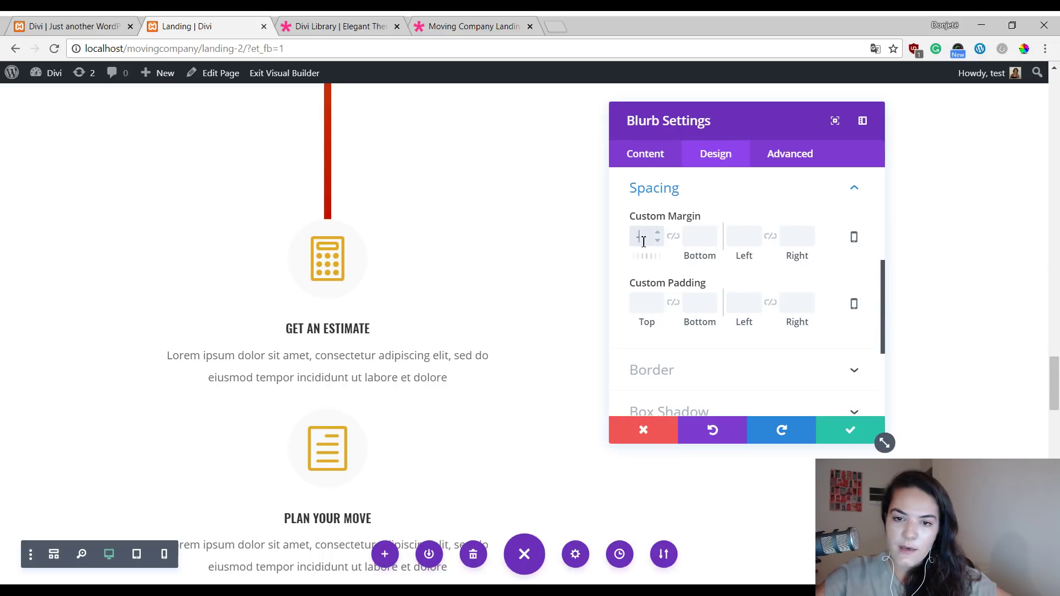
{"action": "scroll", "coordinate": [644, 243], "scroll_direction": "up", "scroll_amount": 4}
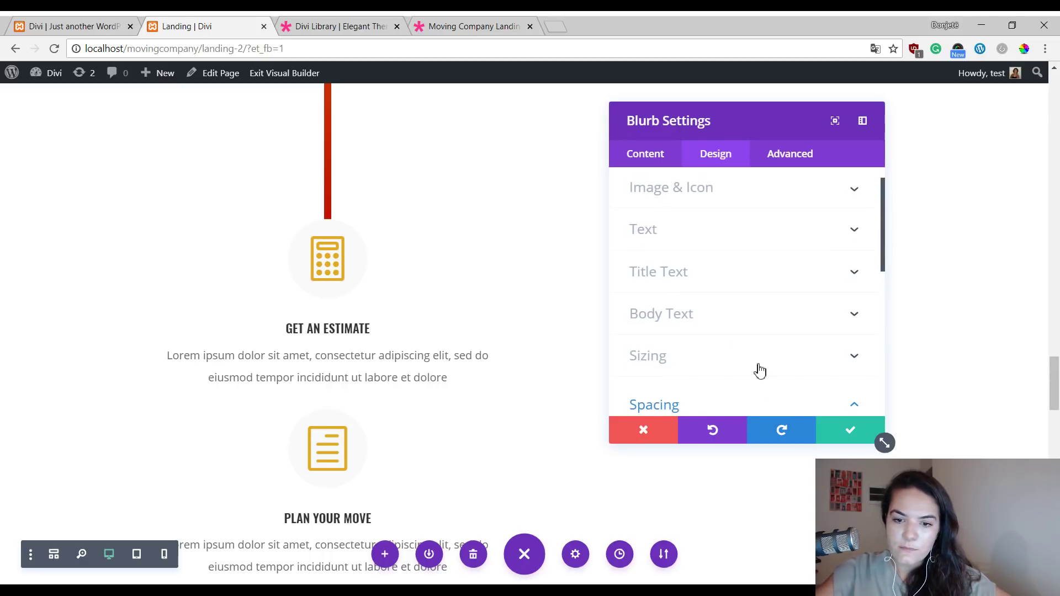
{"action": "scroll", "coordinate": [759, 371], "scroll_direction": "down", "scroll_amount": 4}
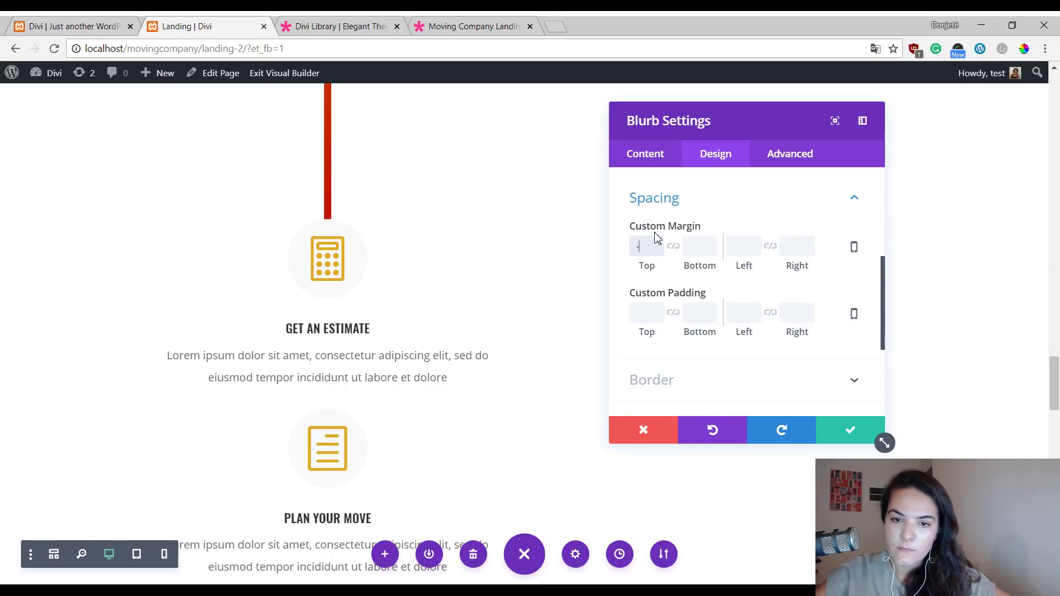
{"action": "type", "text": "px"}
- Examine how the three blurbs overlap the vertical gradient divider from its upper end to its lower end
{"action": "scroll", "coordinate": [469, 251], "scroll_direction": "up", "scroll_amount": 8}
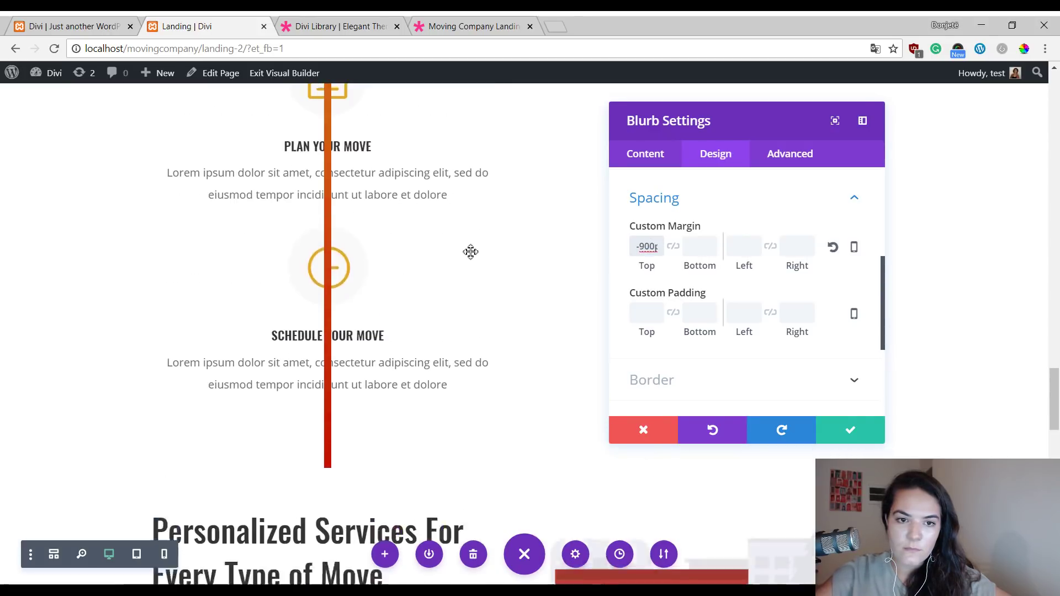
{"action": "scroll", "coordinate": [470, 251], "scroll_direction": "up", "scroll_amount": 2}
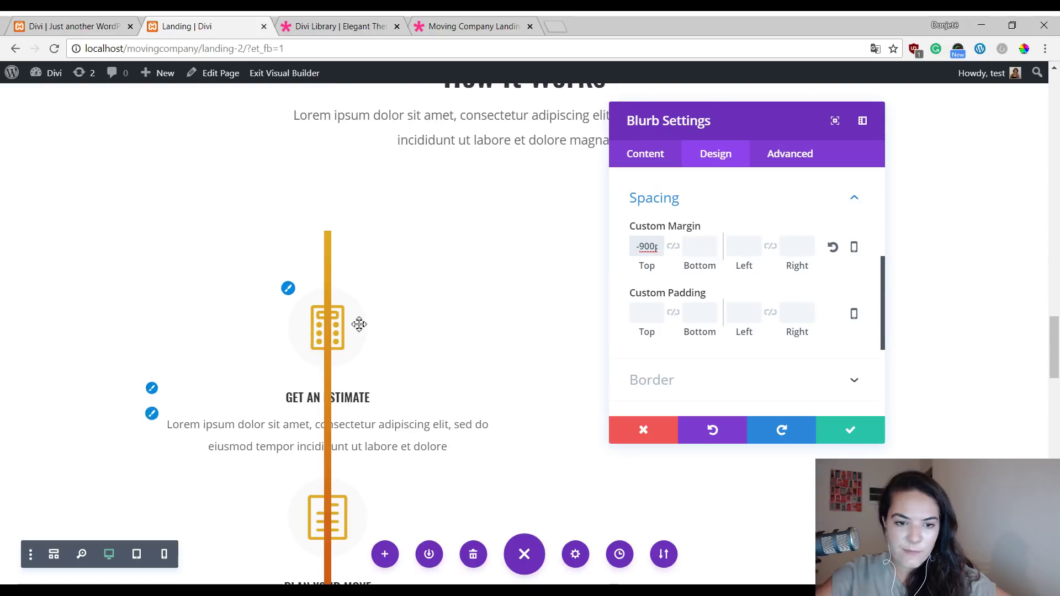
{"action": "scroll", "coordinate": [360, 325], "scroll_direction": "down", "scroll_amount": 1}
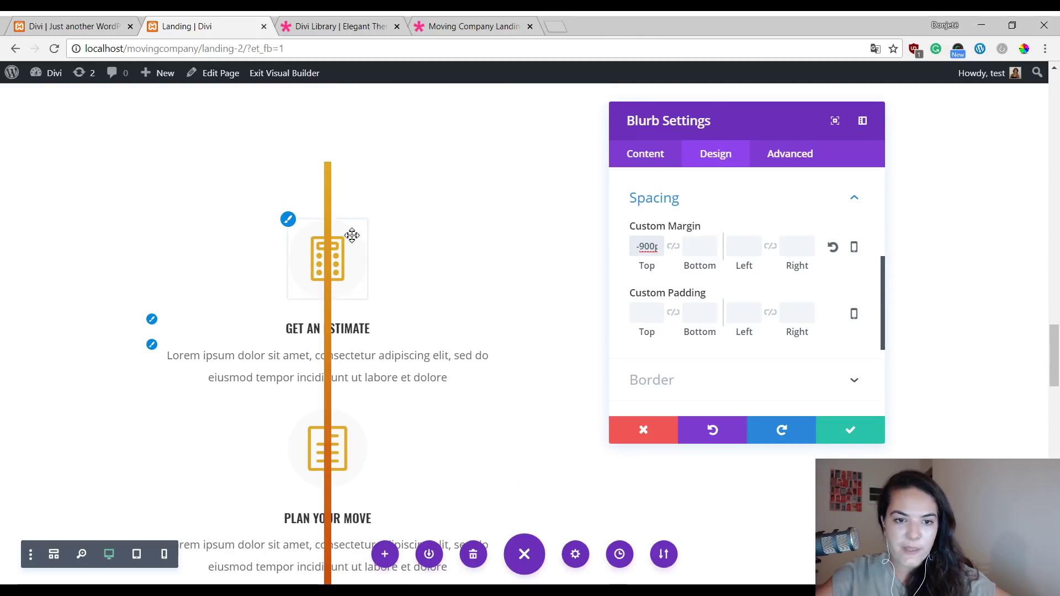
{"action": "scroll", "coordinate": [387, 195], "scroll_direction": "down", "scroll_amount": 5}
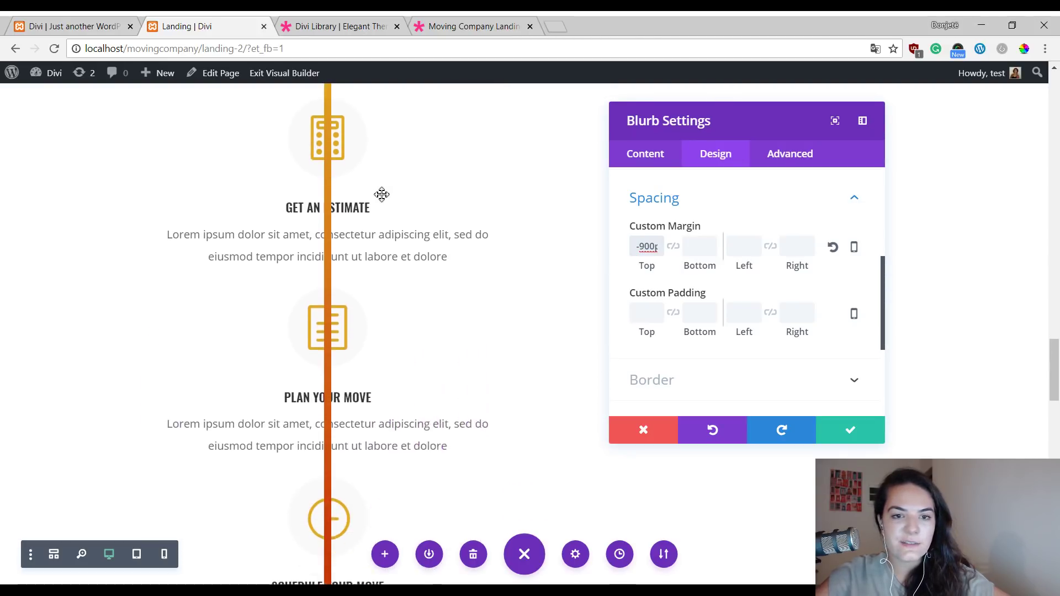
{"action": "scroll", "coordinate": [466, 202], "scroll_direction": "up", "scroll_amount": 3}
{"action": "scroll", "coordinate": [466, 202], "scroll_direction": "up", "scroll_amount": 3}
{"action": "scroll", "coordinate": [433, 231], "scroll_direction": "down", "scroll_amount": 2}
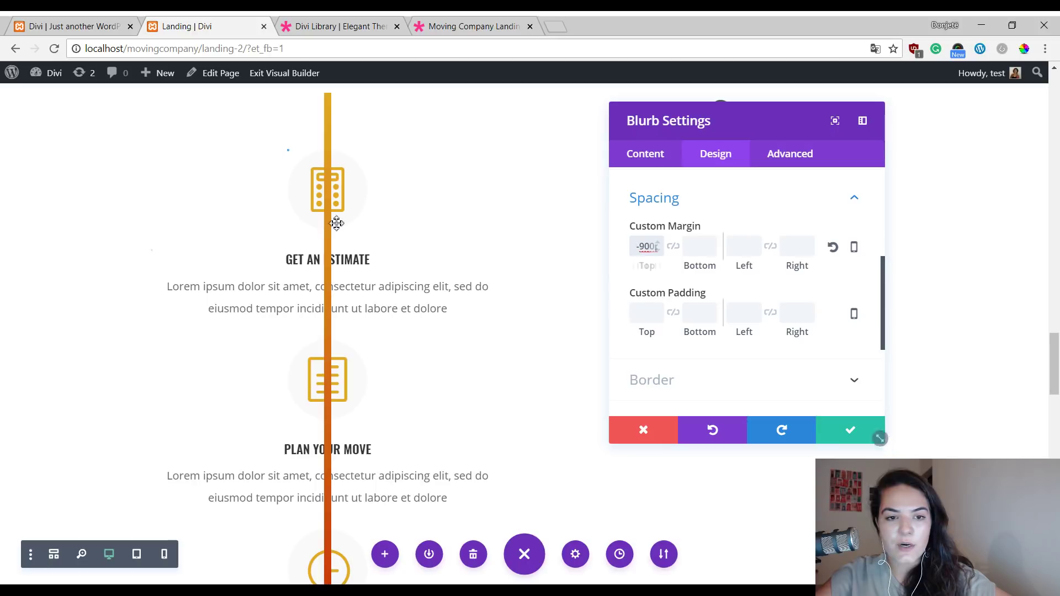
{"action": "scroll", "coordinate": [388, 198], "scroll_direction": "up", "scroll_amount": 1}
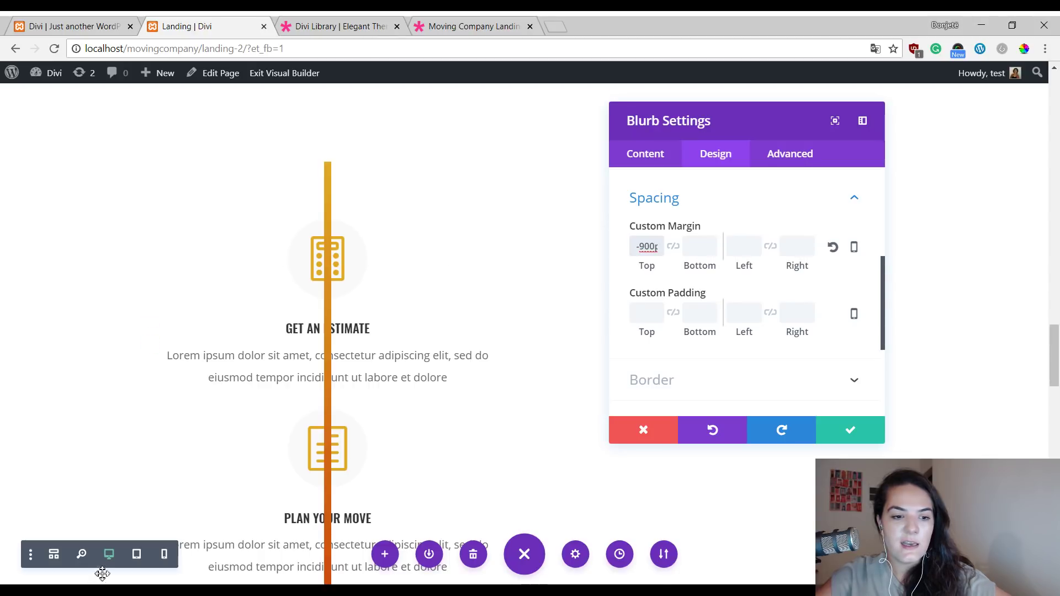
- Check how the blurbs line up with the gradient divider in the tablet and phone previews
{"action": "scroll", "coordinate": [416, 296], "scroll_direction": "up", "scroll_amount": 15}
{"action": "scroll", "coordinate": [417, 296], "scroll_direction": "down", "scroll_amount": 12}
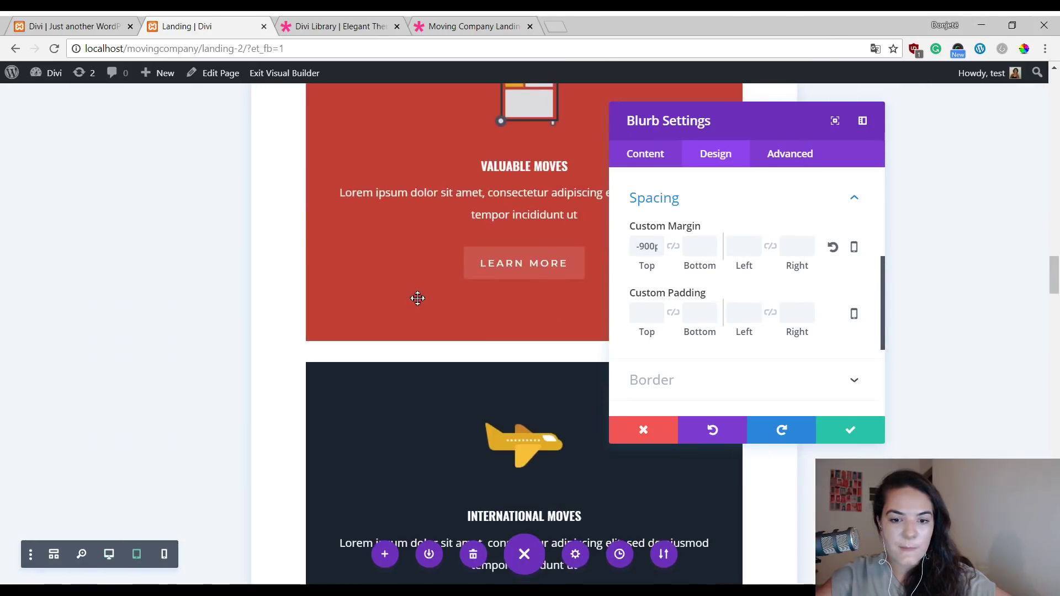
{"action": "scroll", "coordinate": [442, 264], "scroll_direction": "down", "scroll_amount": 8}
{"action": "scroll", "coordinate": [469, 293], "scroll_direction": "up", "scroll_amount": 5}
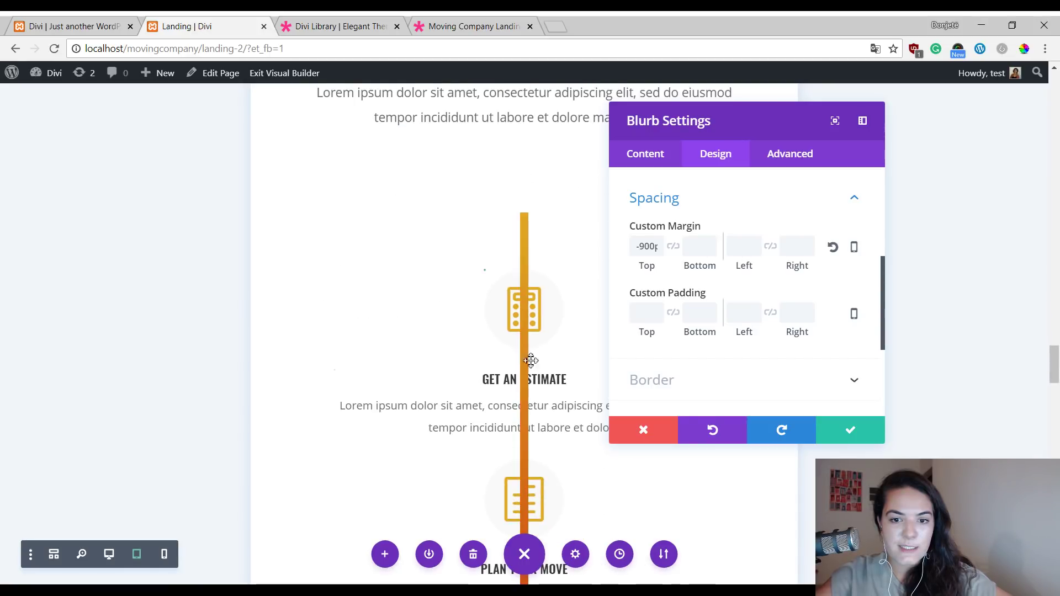
{"action": "scroll", "coordinate": [579, 292], "scroll_direction": "down", "scroll_amount": 1}
{"action": "scroll", "coordinate": [580, 298], "scroll_direction": "down", "scroll_amount": 2}
{"action": "scroll", "coordinate": [558, 281], "scroll_direction": "up", "scroll_amount": 1}
{"action": "scroll", "coordinate": [513, 232], "scroll_direction": "down", "scroll_amount": 5}
{"action": "left_click", "coordinate": [163, 553]}
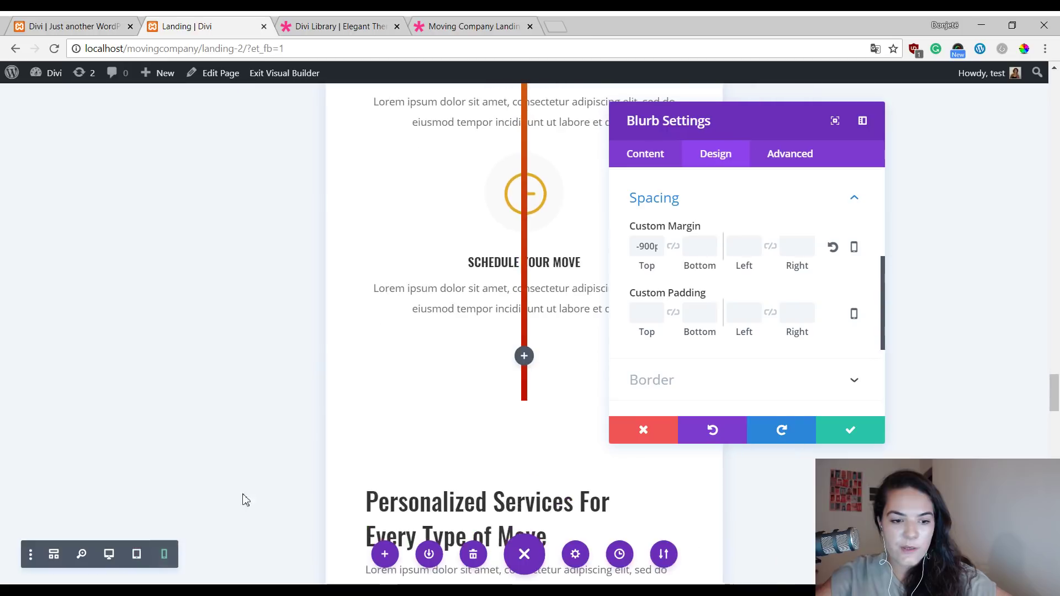
{"action": "scroll", "coordinate": [469, 273], "scroll_direction": "up", "scroll_amount": 6}
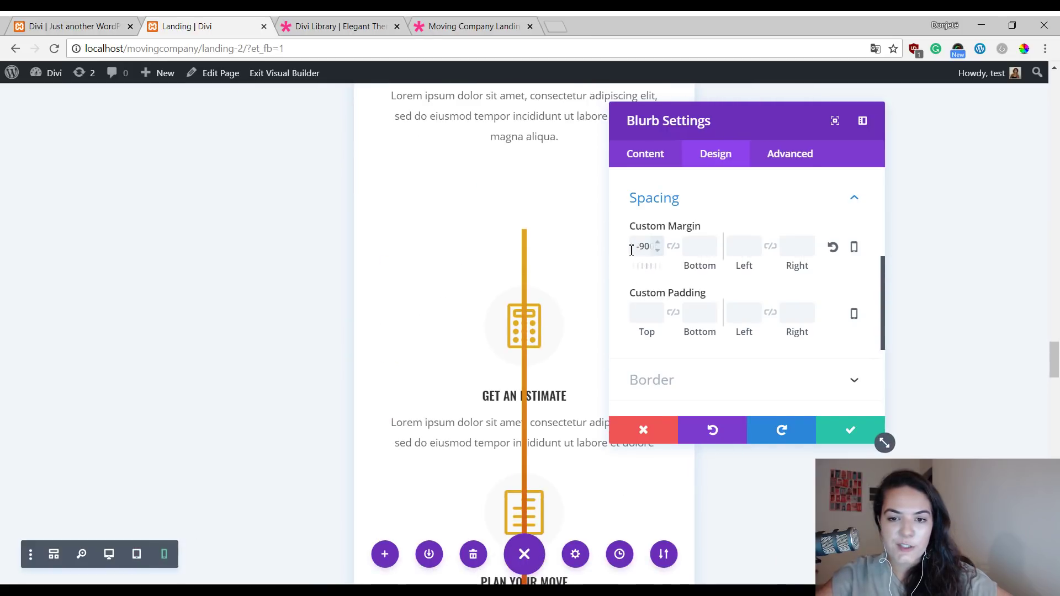
- Return to the desktop preview and save the Get an Estimate blurb's settings
{"action": "left_click", "coordinate": [108, 554]}
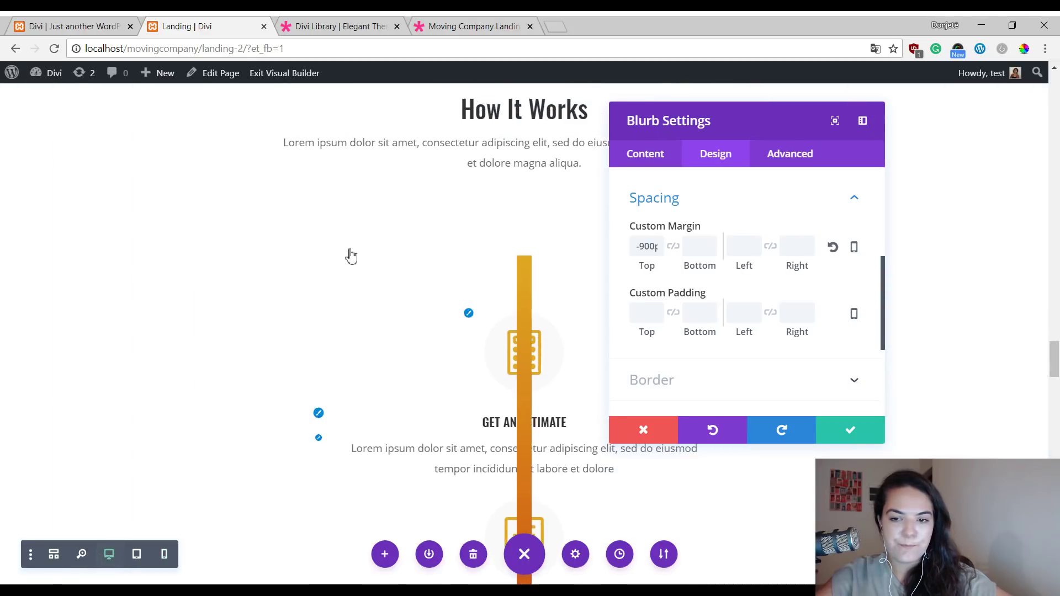
{"action": "scroll", "coordinate": [428, 241], "scroll_direction": "up", "scroll_amount": 6}
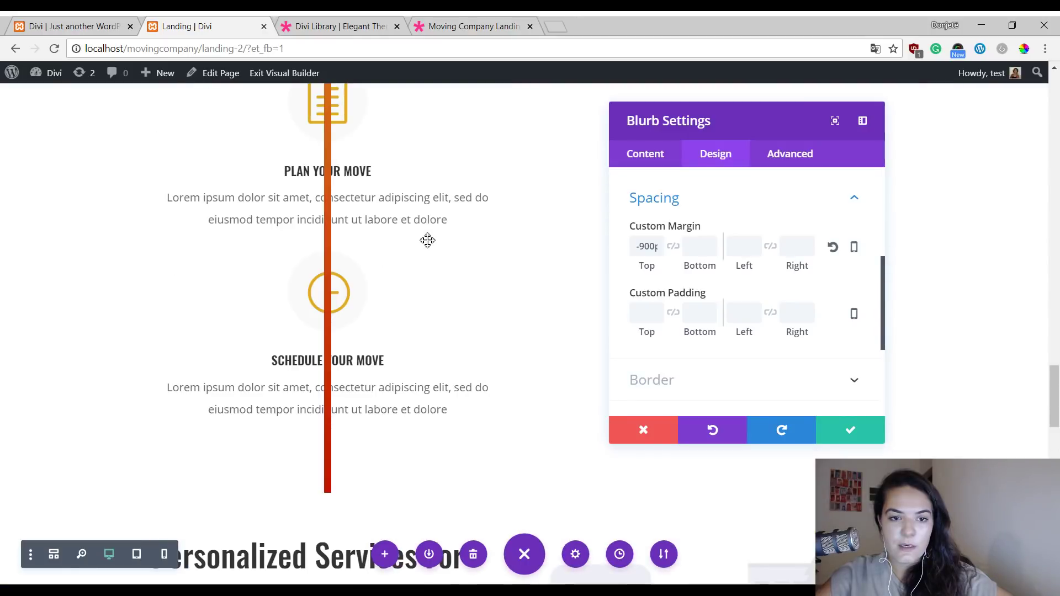
{"action": "left_click", "coordinate": [879, 439]}
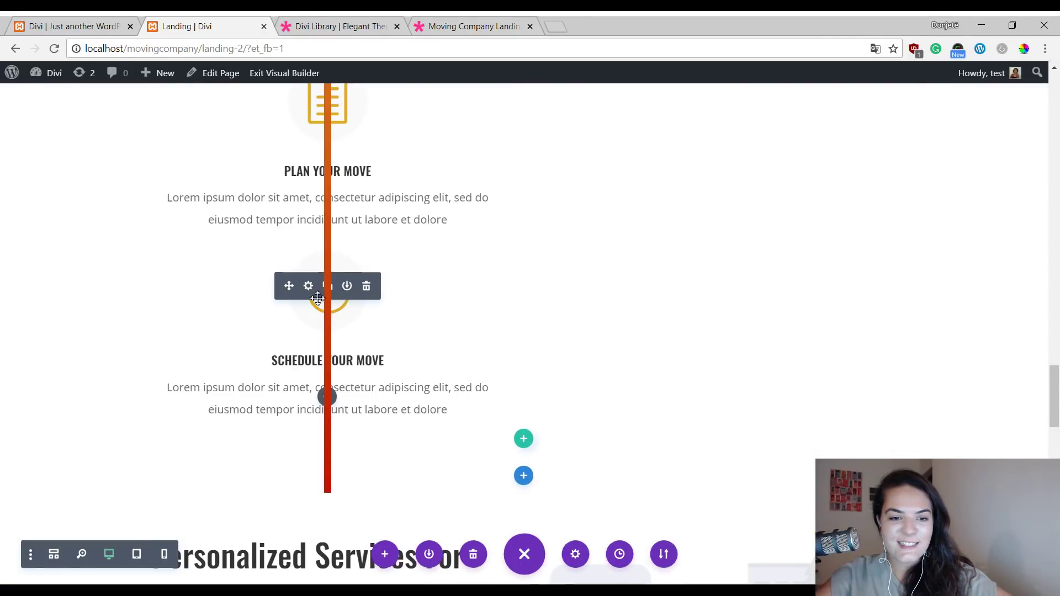
- Set the bottom custom margin of the Schedule Your Move blurb to 50px and save the blurb settings
{"action": "left_click", "coordinate": [308, 286]}
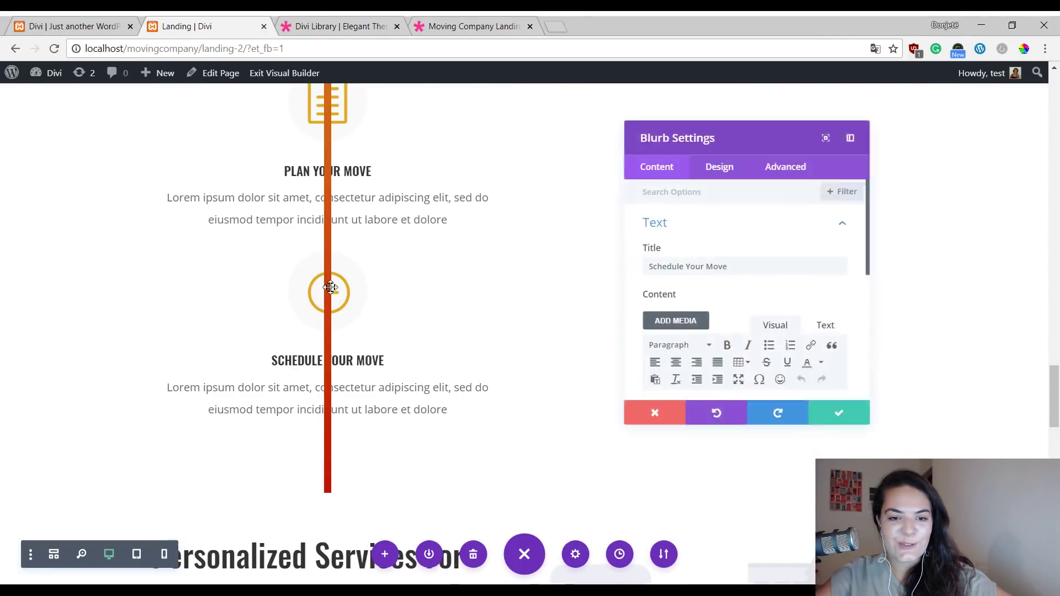
{"action": "left_click", "coordinate": [714, 156]}
{"action": "scroll", "coordinate": [755, 355], "scroll_direction": "down", "scroll_amount": 3}
{"action": "left_click", "coordinate": [667, 289]}
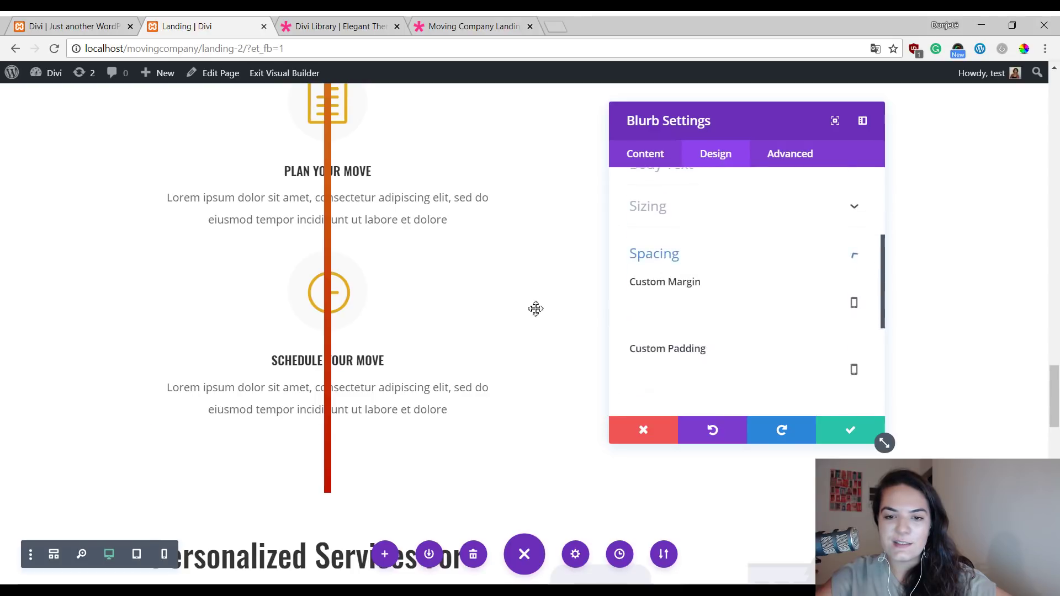
{"action": "scroll", "coordinate": [325, 427], "scroll_direction": "down", "scroll_amount": 3}
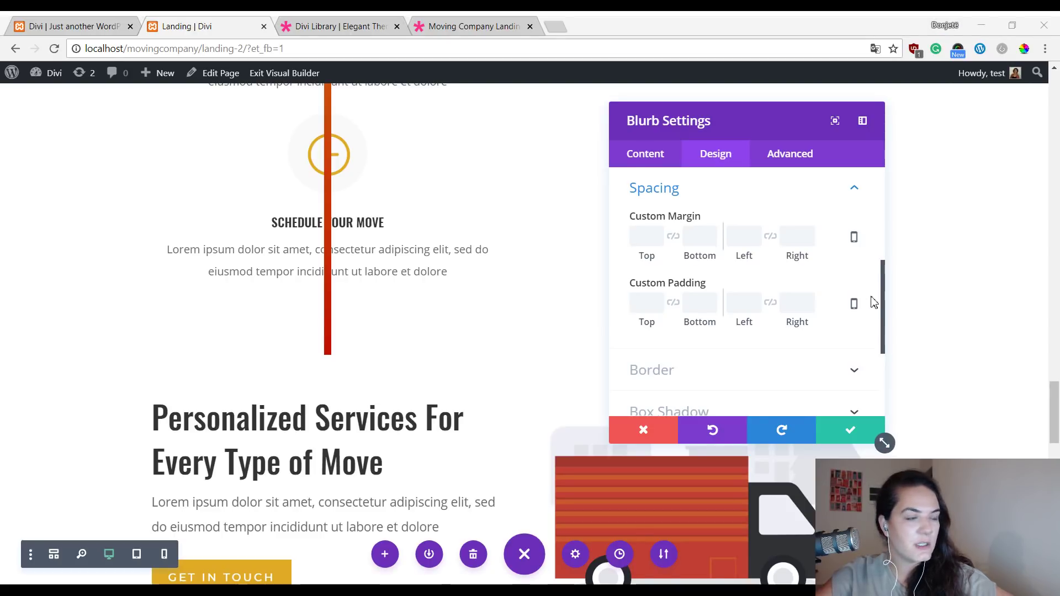
{"action": "left_click", "coordinate": [691, 243]}
{"action": "type", "text": "50px"}
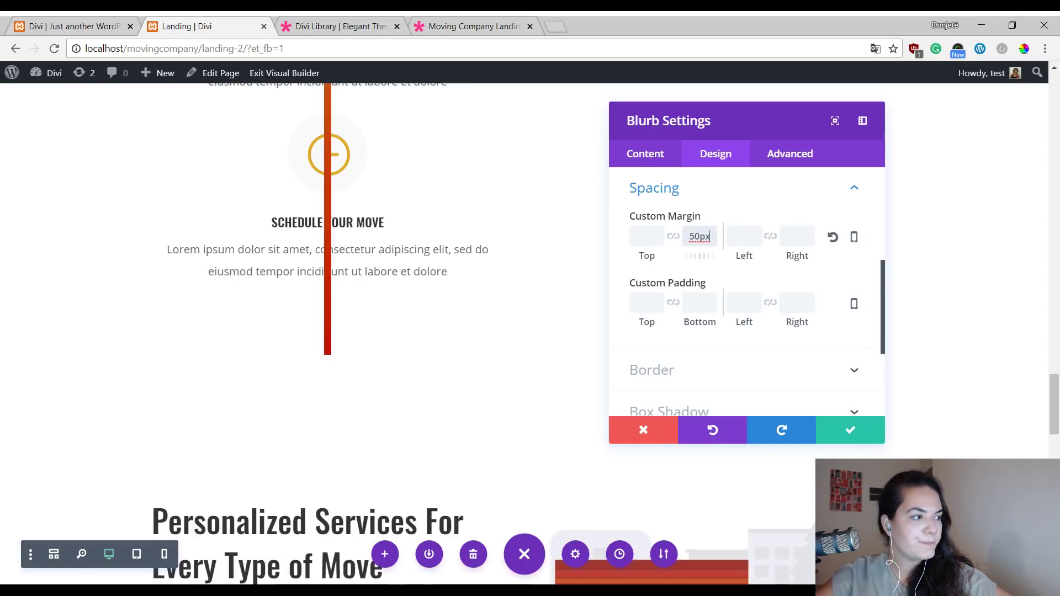
{"action": "left_click", "coordinate": [848, 431]}
- Move the truck image from the Personalized Services section into the empty column beside the How It Works blurbs
{"action": "scroll", "coordinate": [604, 438], "scroll_direction": "down", "scroll_amount": 3}
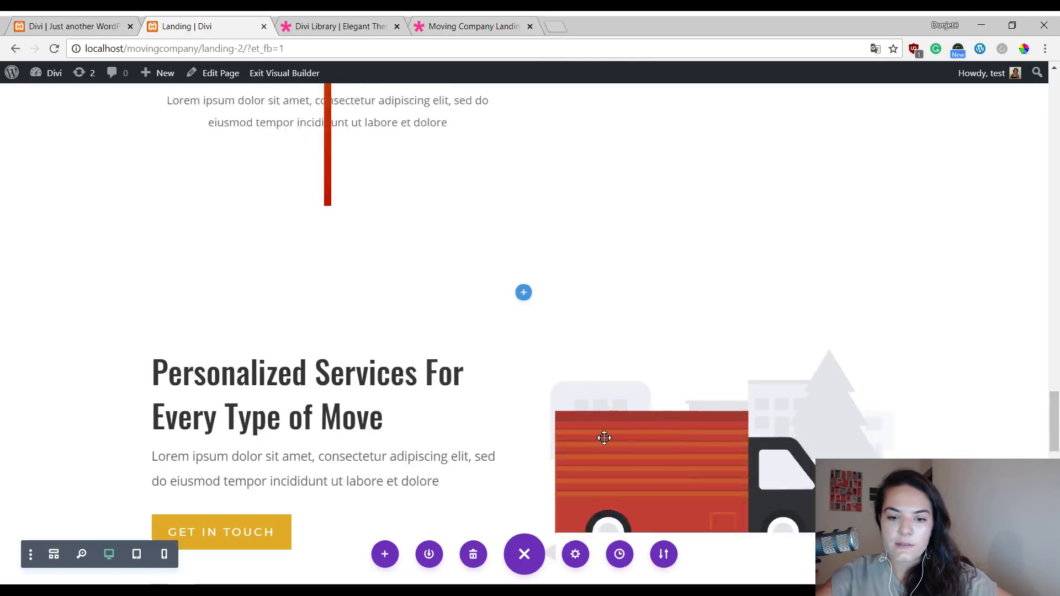
{"action": "scroll", "coordinate": [661, 381], "scroll_direction": "up", "scroll_amount": 15}
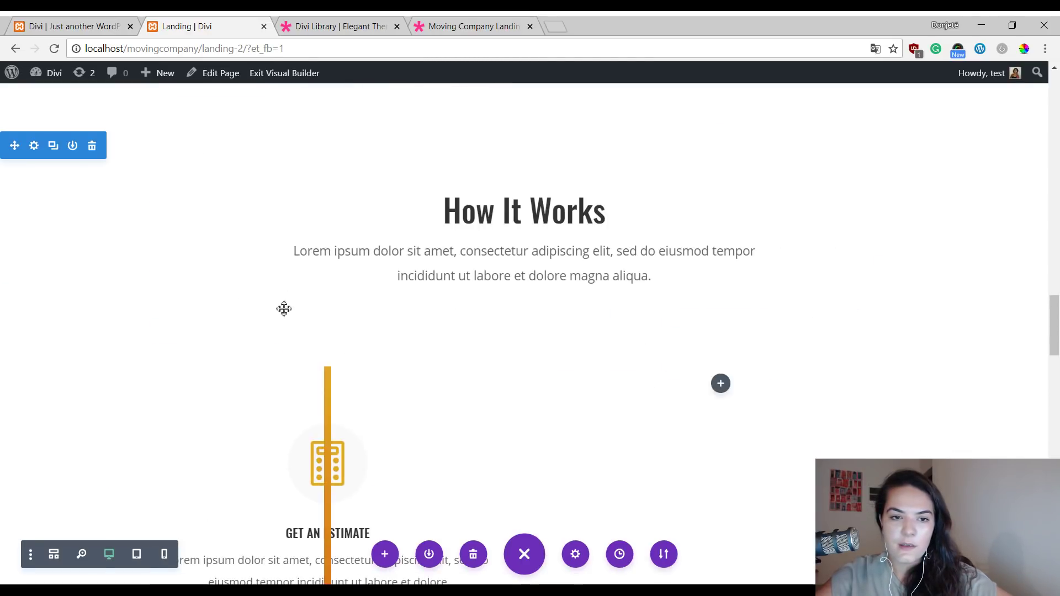
{"action": "scroll", "coordinate": [416, 338], "scroll_direction": "down", "scroll_amount": 7}
{"action": "scroll", "coordinate": [393, 321], "scroll_direction": "up", "scroll_amount": 5}
{"action": "scroll", "coordinate": [346, 296], "scroll_direction": "down", "scroll_amount": 7}
{"action": "scroll", "coordinate": [395, 292], "scroll_direction": "up", "scroll_amount": 2}
{"action": "scroll", "coordinate": [779, 270], "scroll_direction": "up", "scroll_amount": 5}
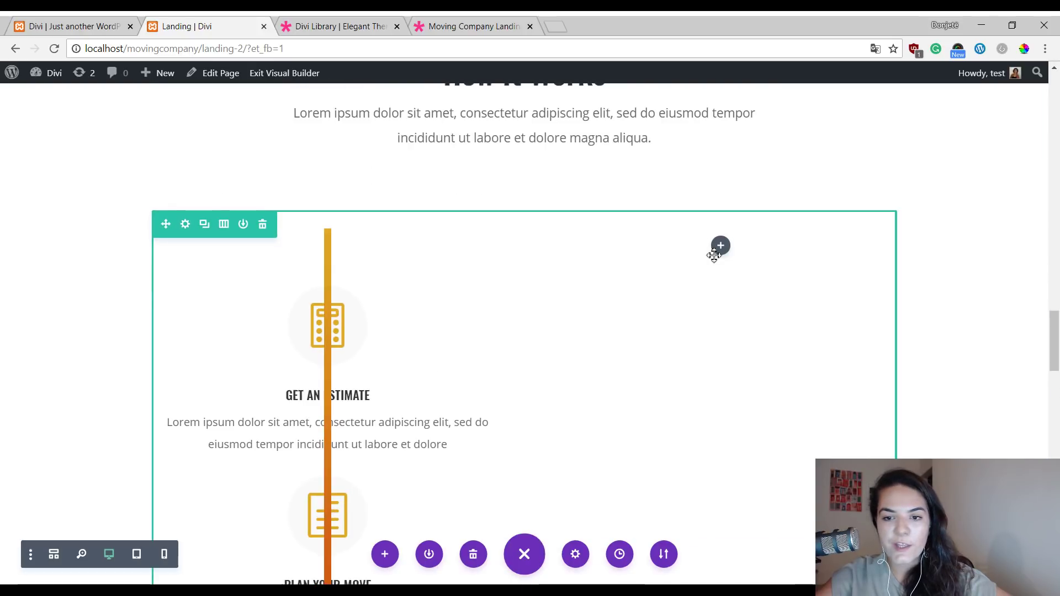
{"action": "scroll", "coordinate": [674, 277], "scroll_direction": "down", "scroll_amount": 13}
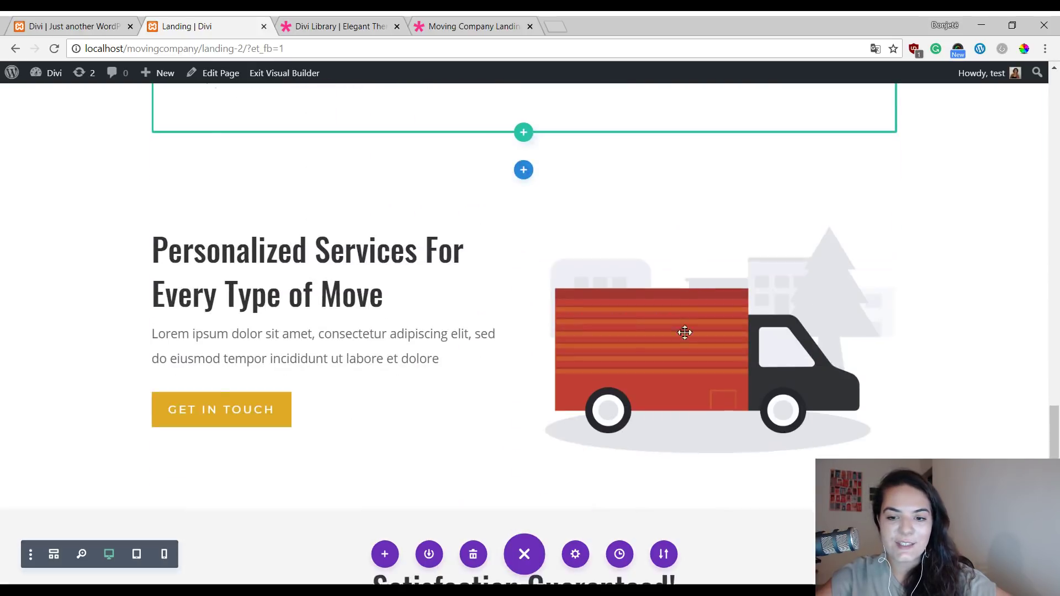
{"action": "left_click_drag", "start_coordinate": [678, 258], "coordinate": [712, 344]}
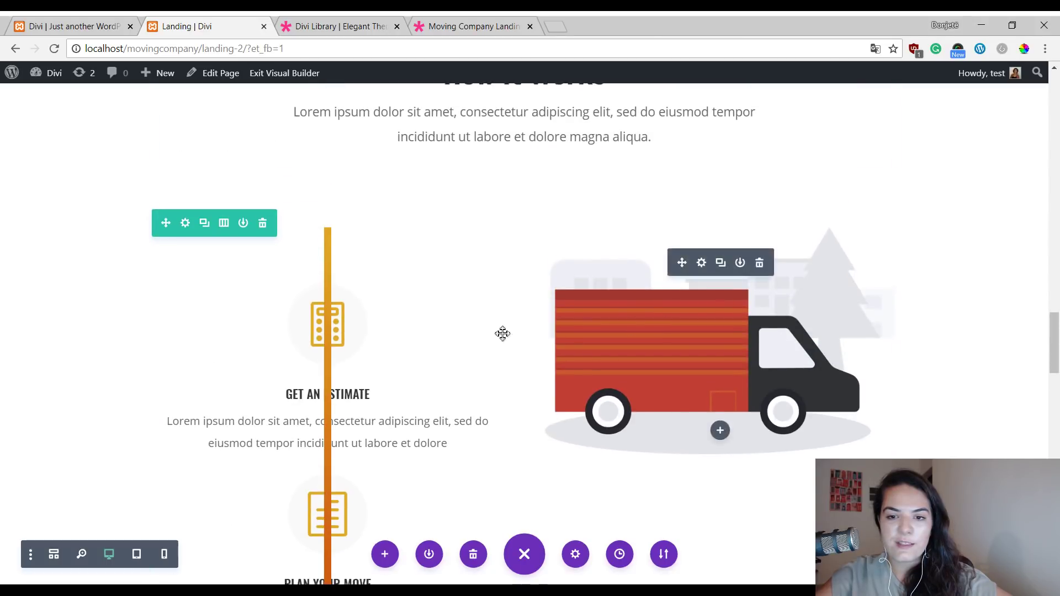
- Set the truck image's top custom margin for desktop to 300px
{"action": "scroll", "coordinate": [595, 327], "scroll_direction": "down", "scroll_amount": 1}
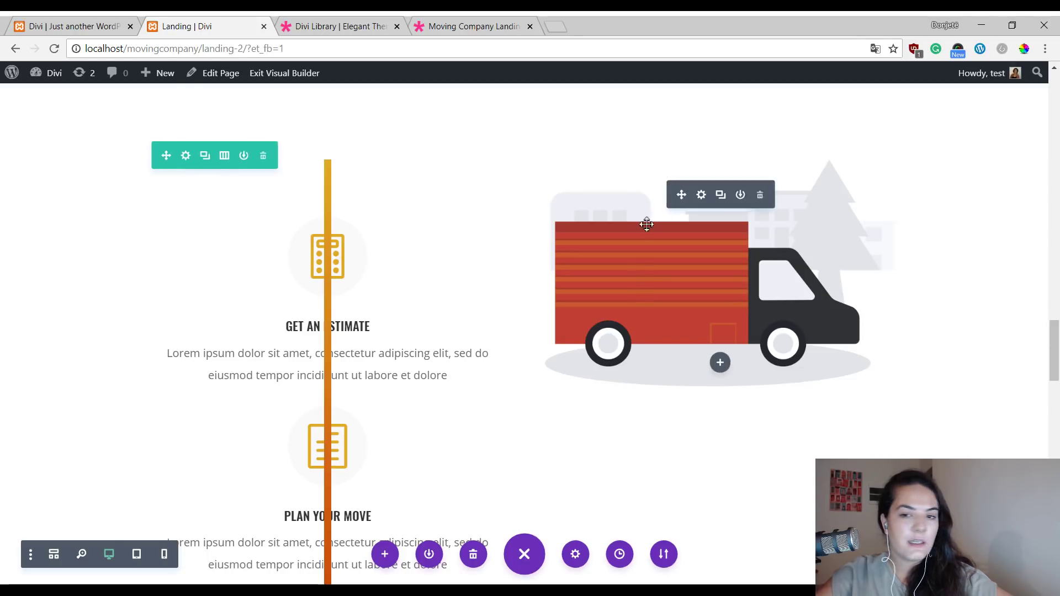
{"action": "left_click", "coordinate": [700, 196]}
{"action": "left_click", "coordinate": [708, 164]}
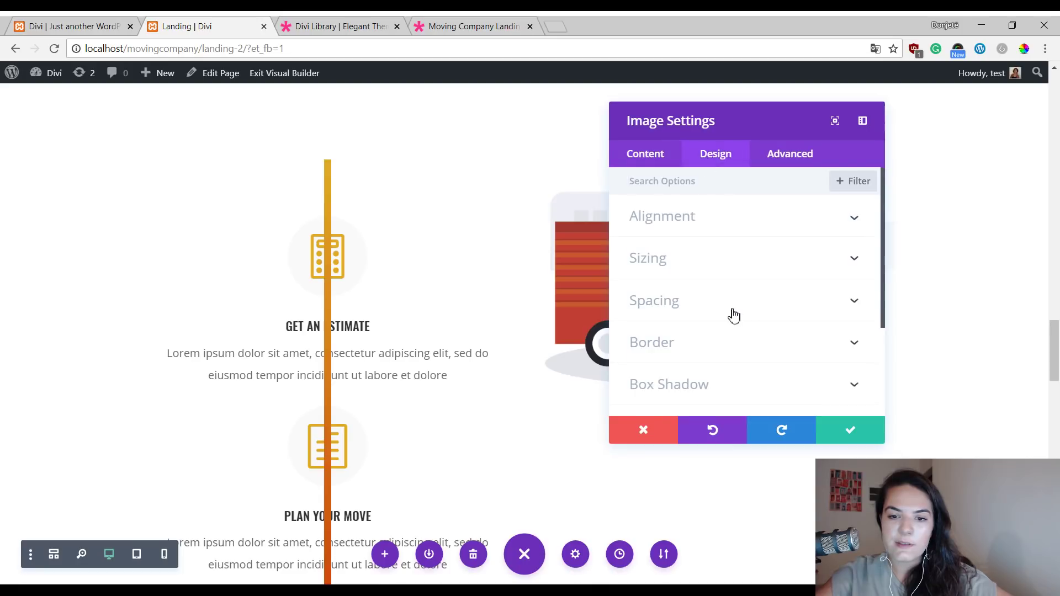
{"action": "left_click", "coordinate": [731, 312]}
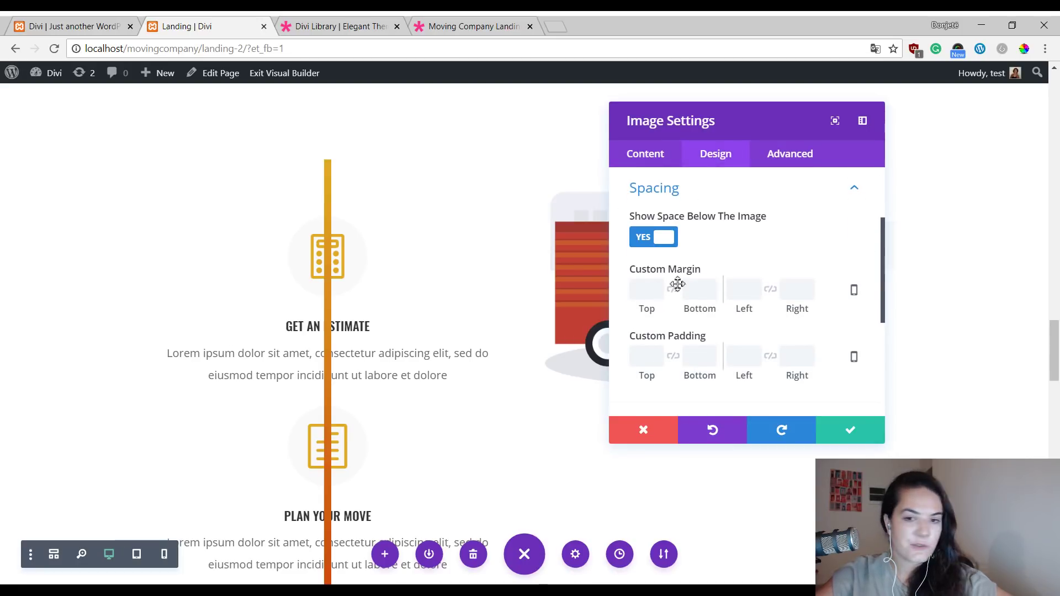
{"action": "left_click", "coordinate": [854, 290]}
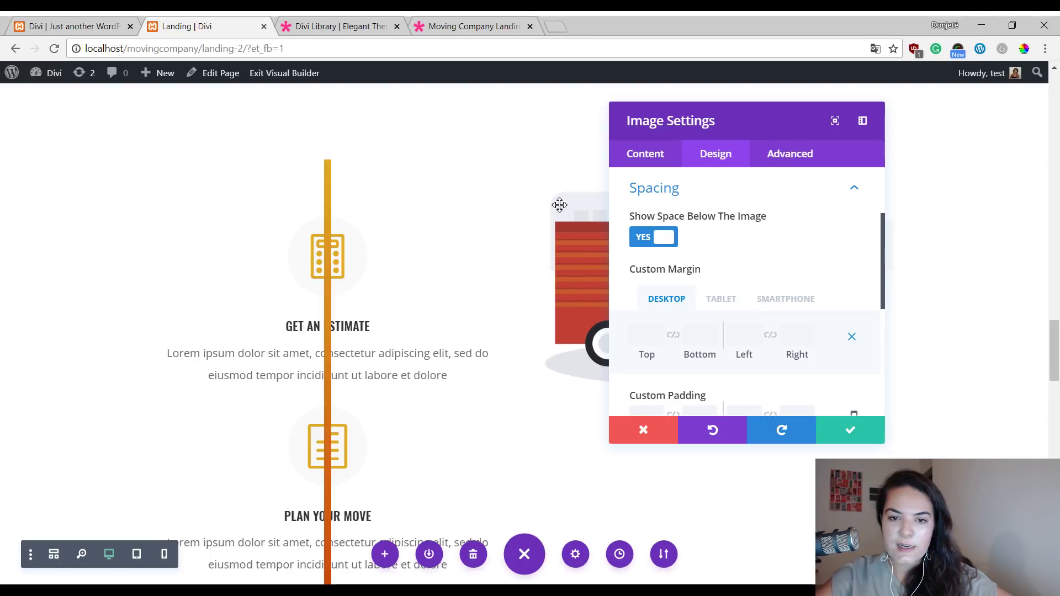
{"action": "scroll", "coordinate": [539, 288], "scroll_direction": "down", "scroll_amount": 3}
{"action": "scroll", "coordinate": [298, 279], "scroll_direction": "up", "scroll_amount": 3}
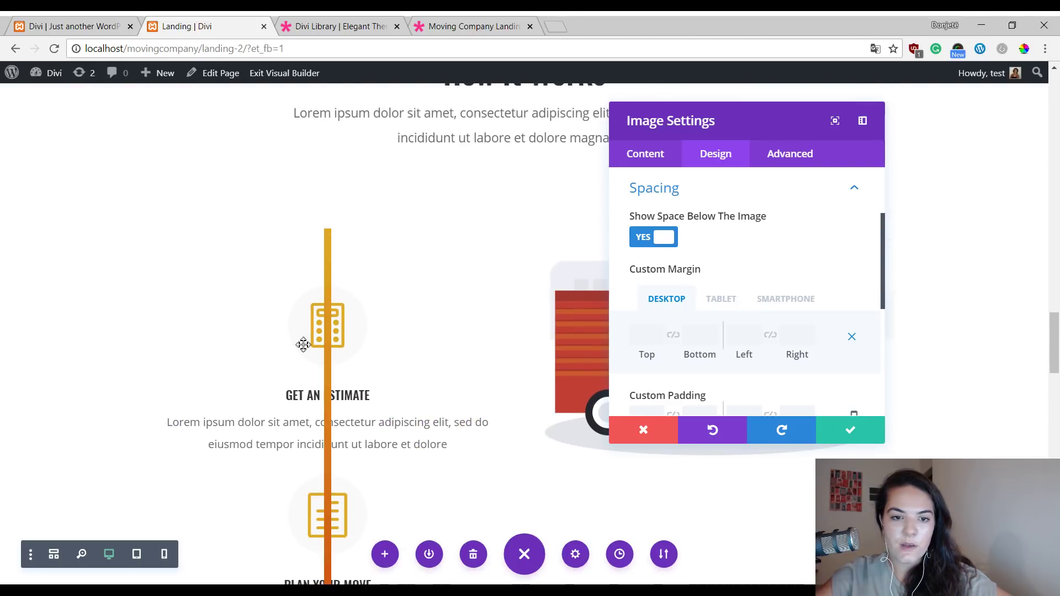
{"action": "scroll", "coordinate": [421, 464], "scroll_direction": "down", "scroll_amount": 3}
{"action": "type", "text": "30"}
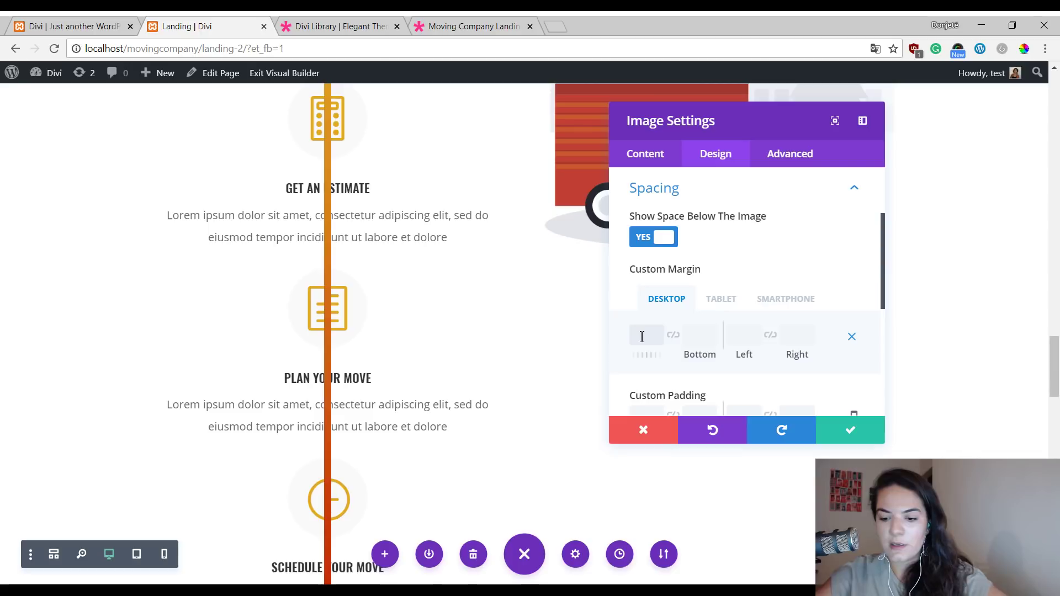
{"action": "type", "text": "0p"}
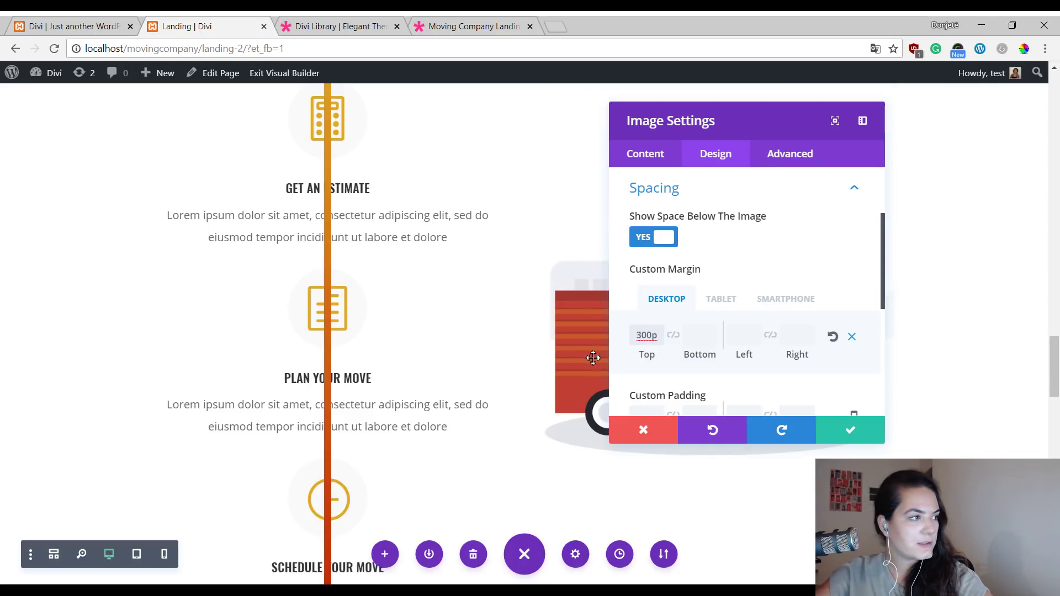
- Set the truck image's tablet custom margins to 30px top and 50px bottom
{"action": "left_click", "coordinate": [720, 301]}
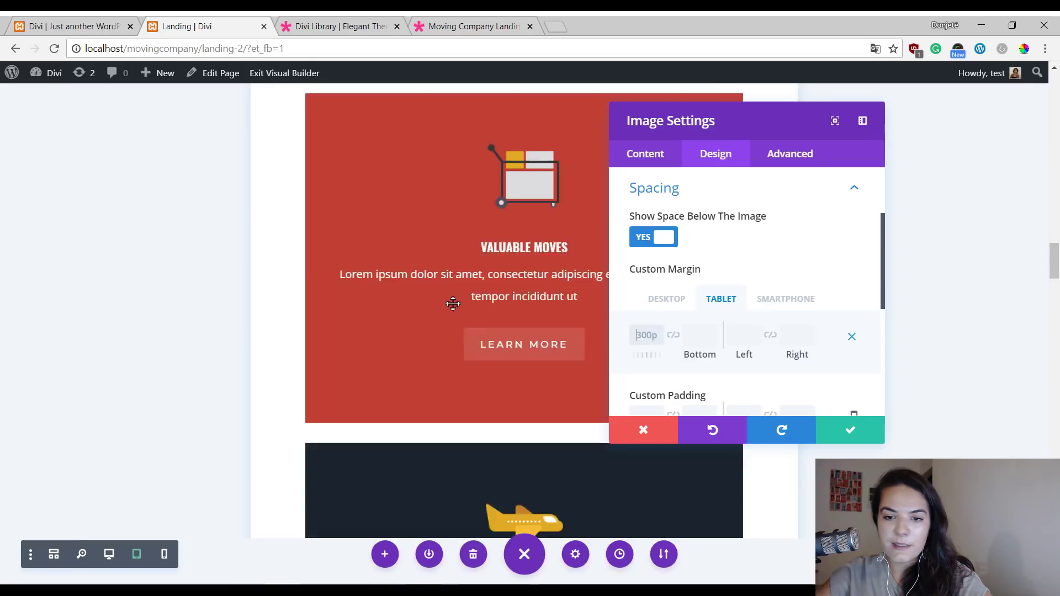
{"action": "scroll", "coordinate": [452, 303], "scroll_direction": "down", "scroll_amount": 10}
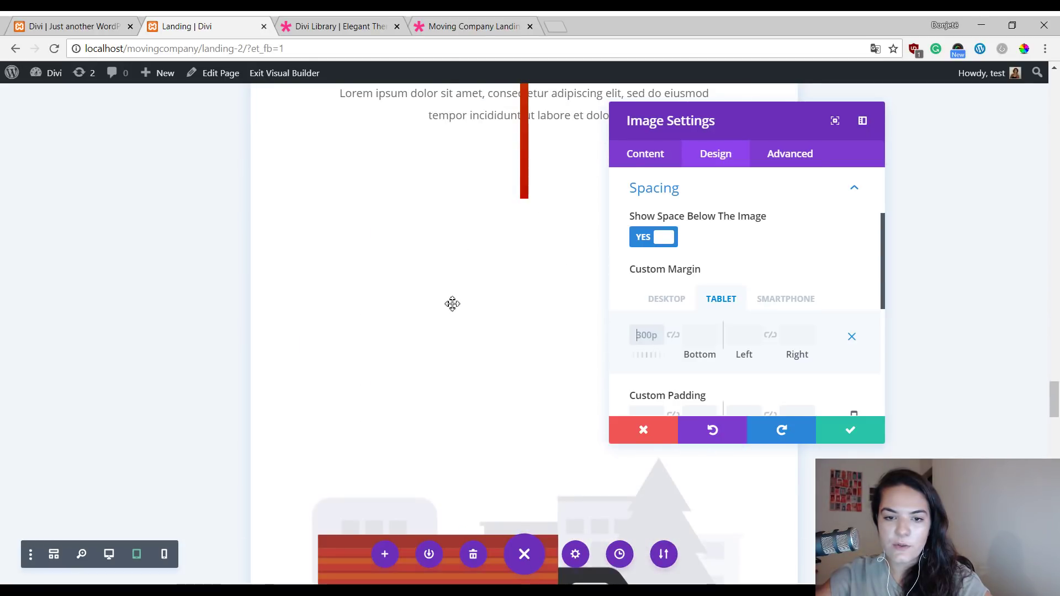
{"action": "type", "text": "30"}
{"action": "left_click", "coordinate": [769, 301]}
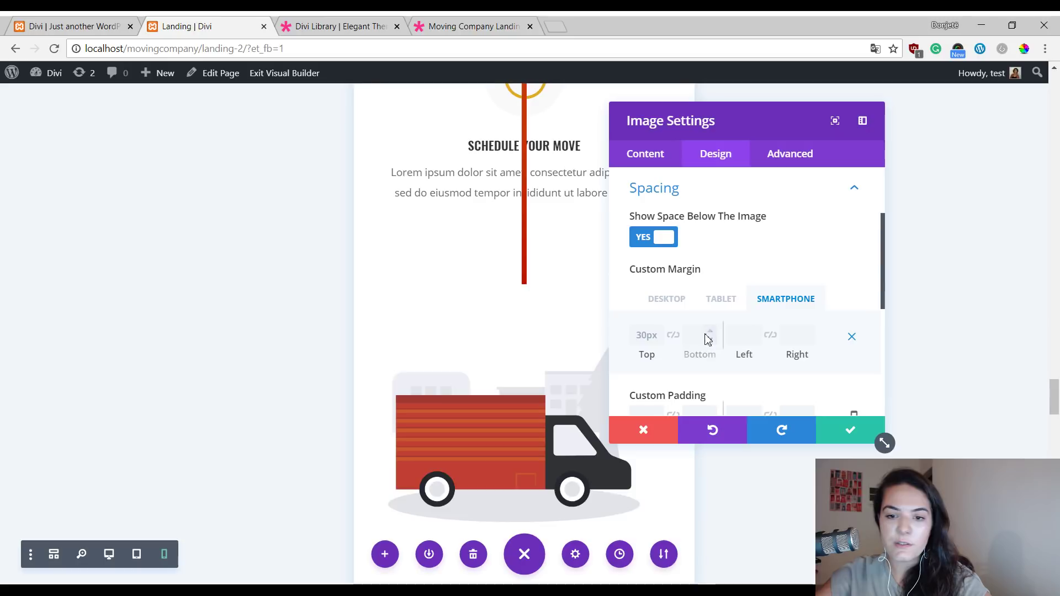
{"action": "left_click", "coordinate": [715, 302]}
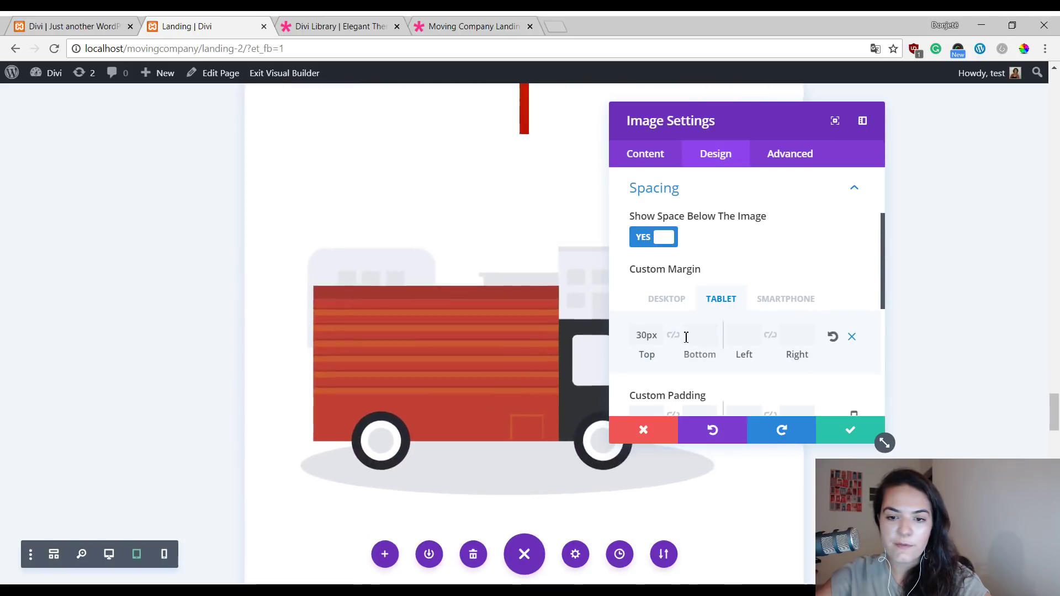
{"action": "left_click", "coordinate": [691, 337]}
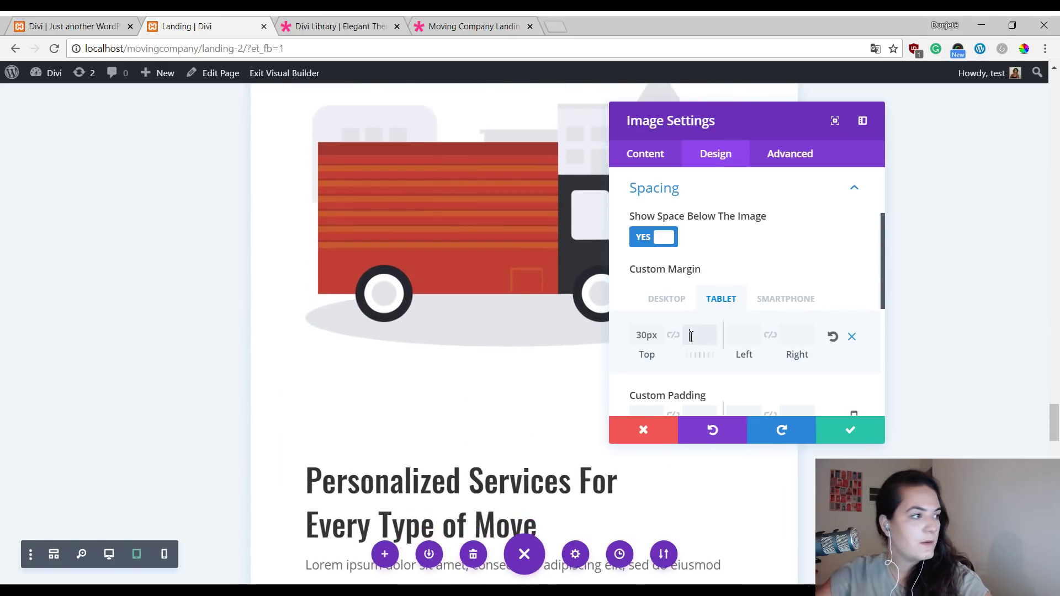
{"action": "type", "text": "50"}
- Set the truck image's smartphone bottom custom margin to 50px and save the image settings
{"action": "left_click", "coordinate": [794, 303]}
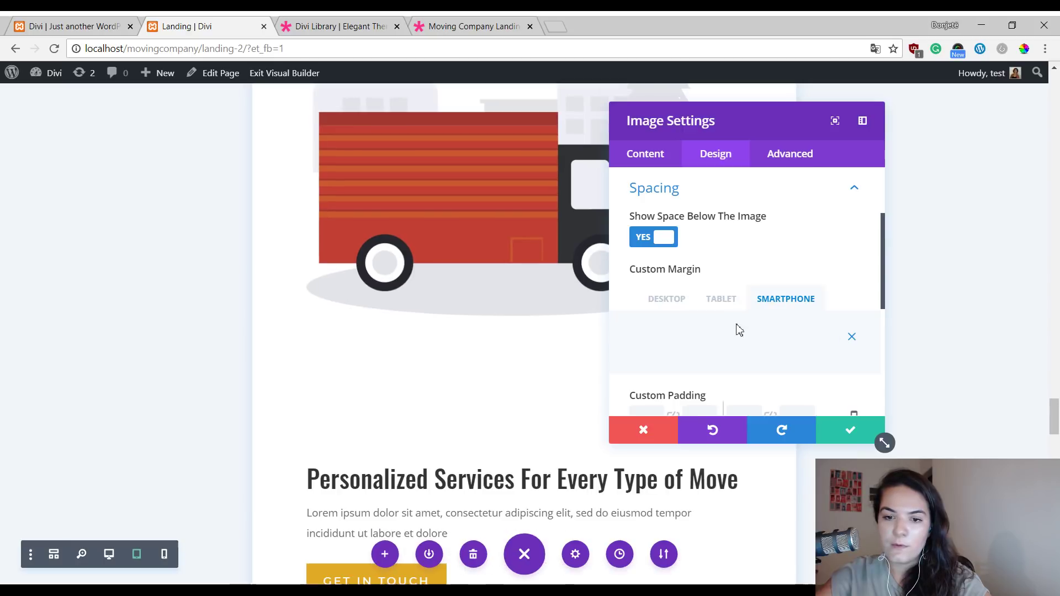
{"action": "left_click", "coordinate": [684, 334]}
{"action": "type", "text": "50px"}
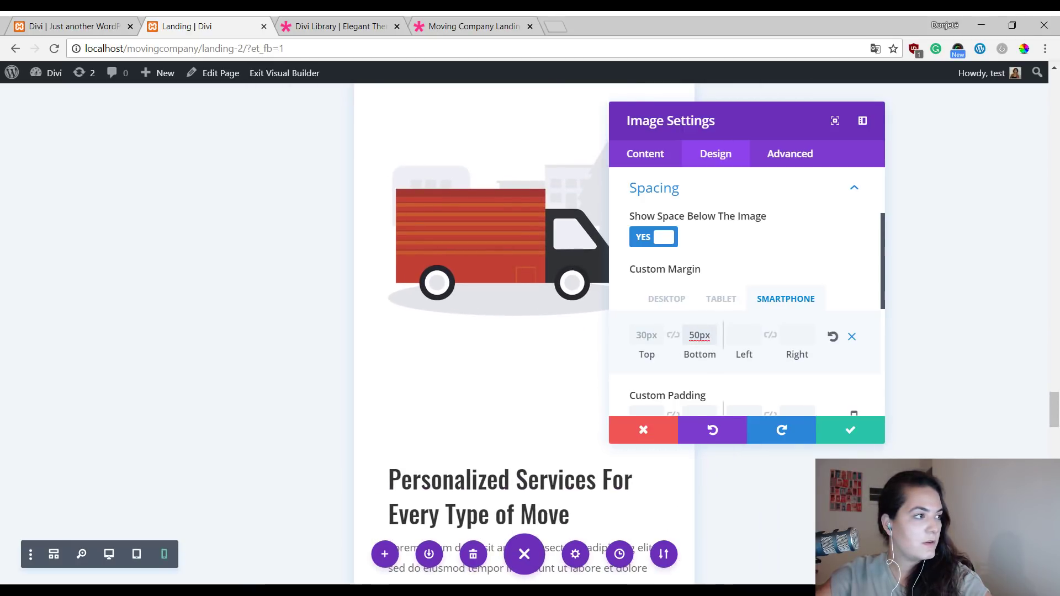
{"action": "left_click", "coordinate": [874, 435]}
- Return to the desktop preview and review the Personalized Services and How It Works sections
{"action": "left_click", "coordinate": [136, 554]}
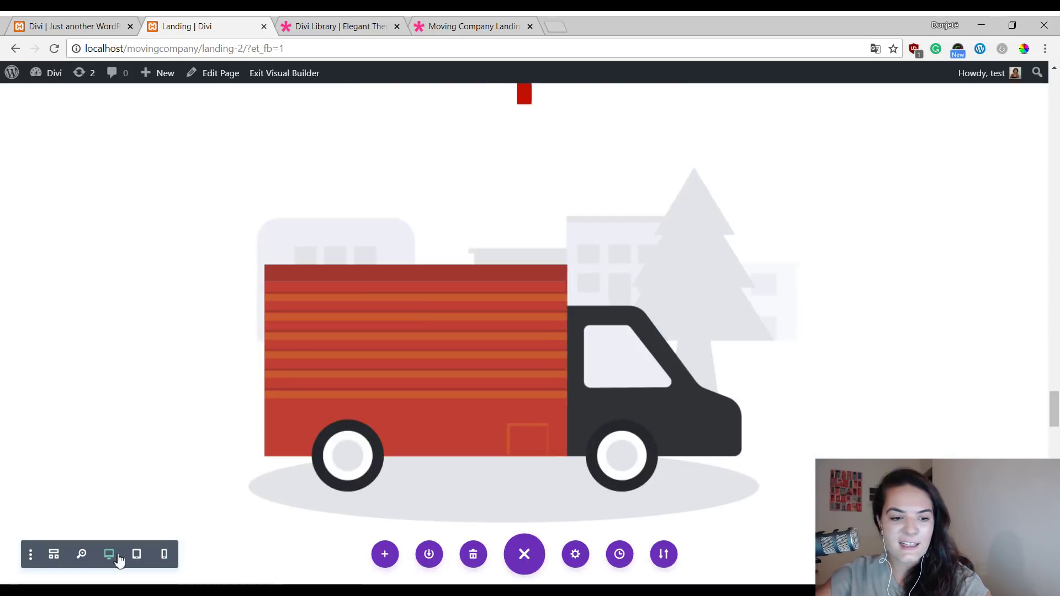
{"action": "left_click", "coordinate": [108, 554]}
{"action": "scroll", "coordinate": [384, 330], "scroll_direction": "up", "scroll_amount": 10}
{"action": "scroll", "coordinate": [384, 331], "scroll_direction": "up", "scroll_amount": 15}
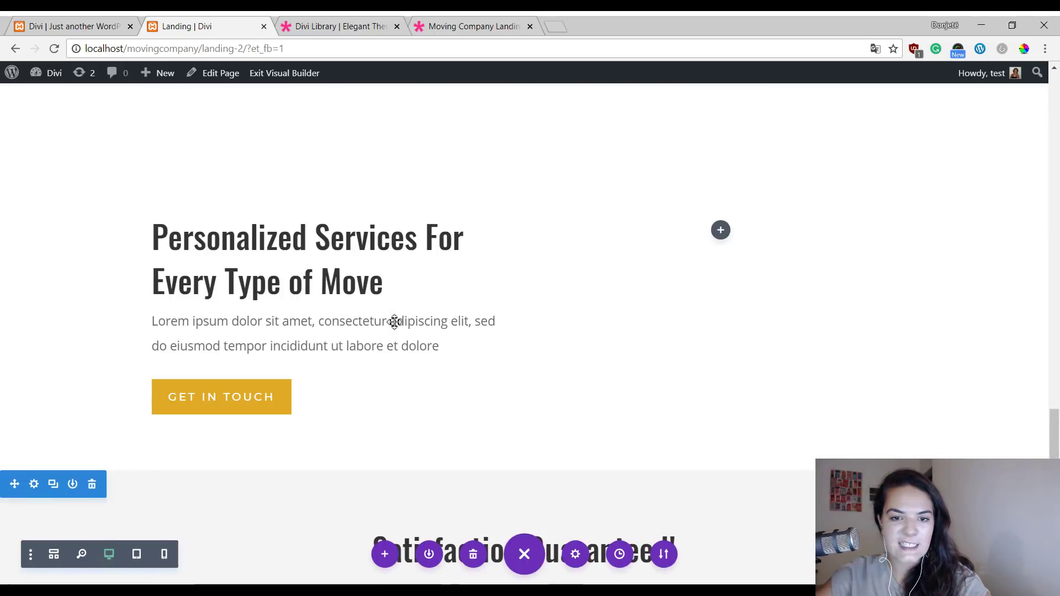
{"action": "scroll", "coordinate": [363, 170], "scroll_direction": "down", "scroll_amount": 7}
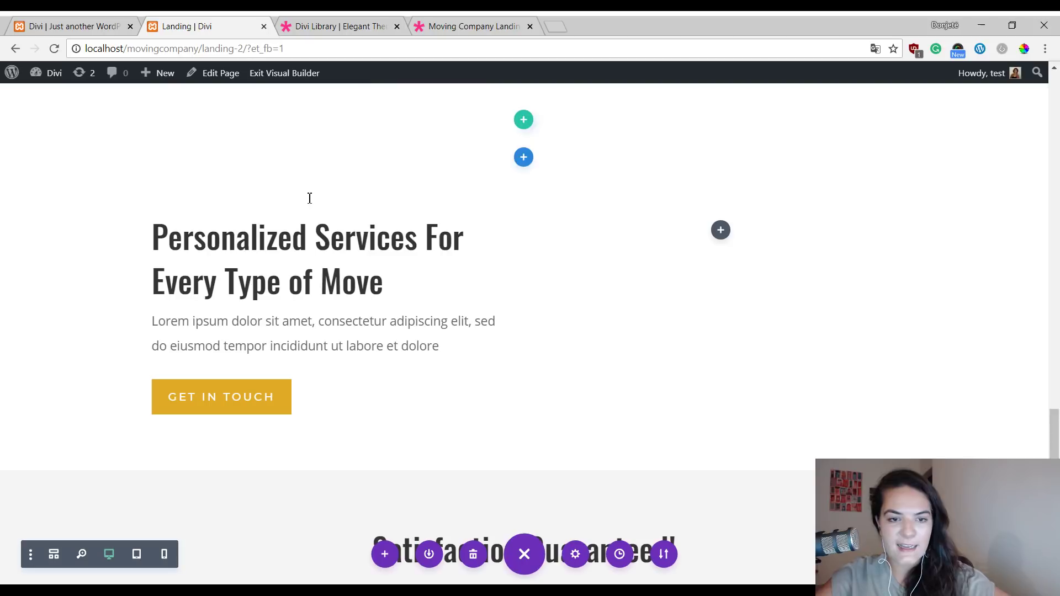
{"action": "scroll", "coordinate": [112, 254], "scroll_direction": "up", "scroll_amount": 1}
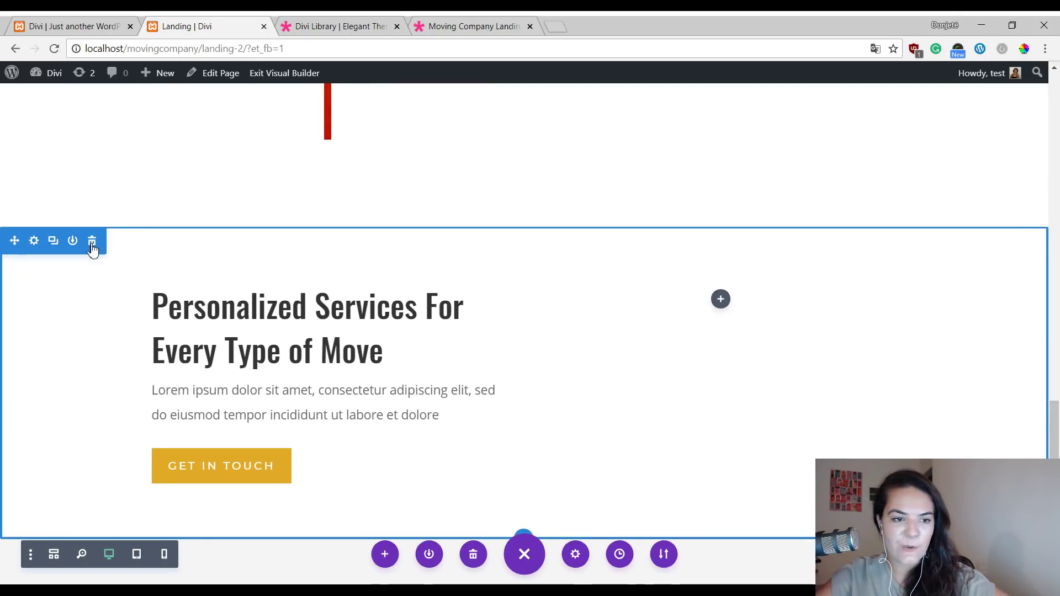
{"action": "left_click_drag", "start_coordinate": [112, 241], "coordinate": [114, 184]}
{"action": "scroll", "coordinate": [506, 235], "scroll_direction": "up", "scroll_amount": 15}
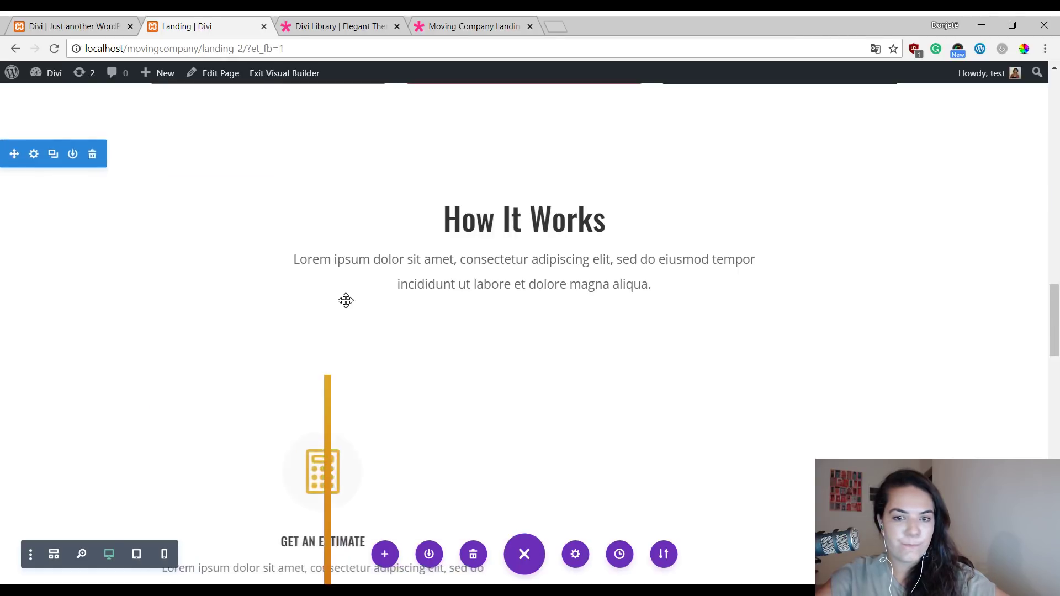
{"action": "scroll", "coordinate": [344, 302], "scroll_direction": "up", "scroll_amount": 10}
{"action": "scroll", "coordinate": [345, 300], "scroll_direction": "down", "scroll_amount": 10}
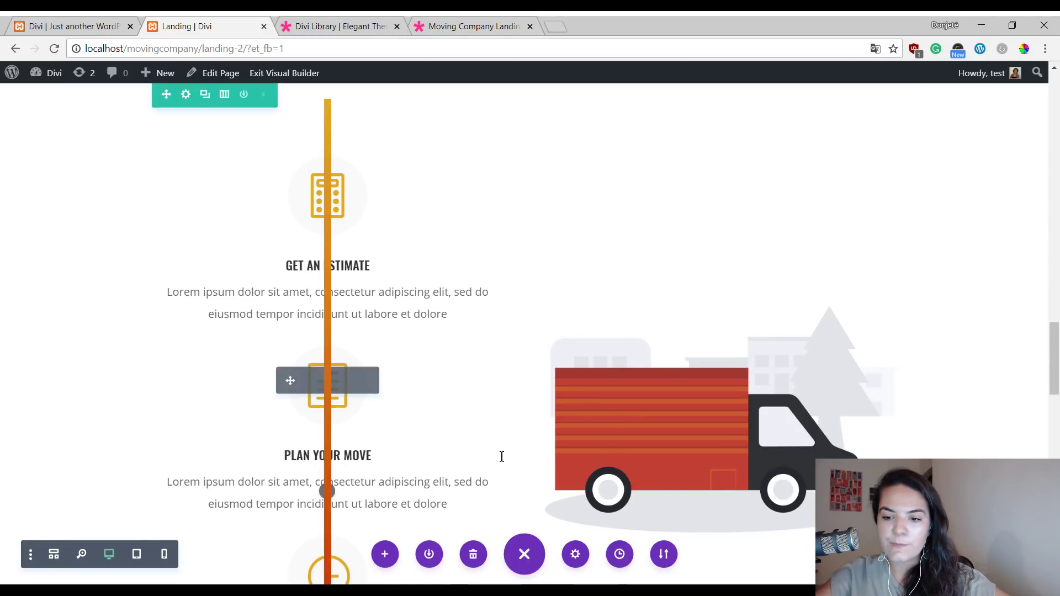
- Check the spacing of the How It Works blurbs and truck image in the tablet and phone previews, ending on desktop
{"action": "left_click", "coordinate": [137, 554]}
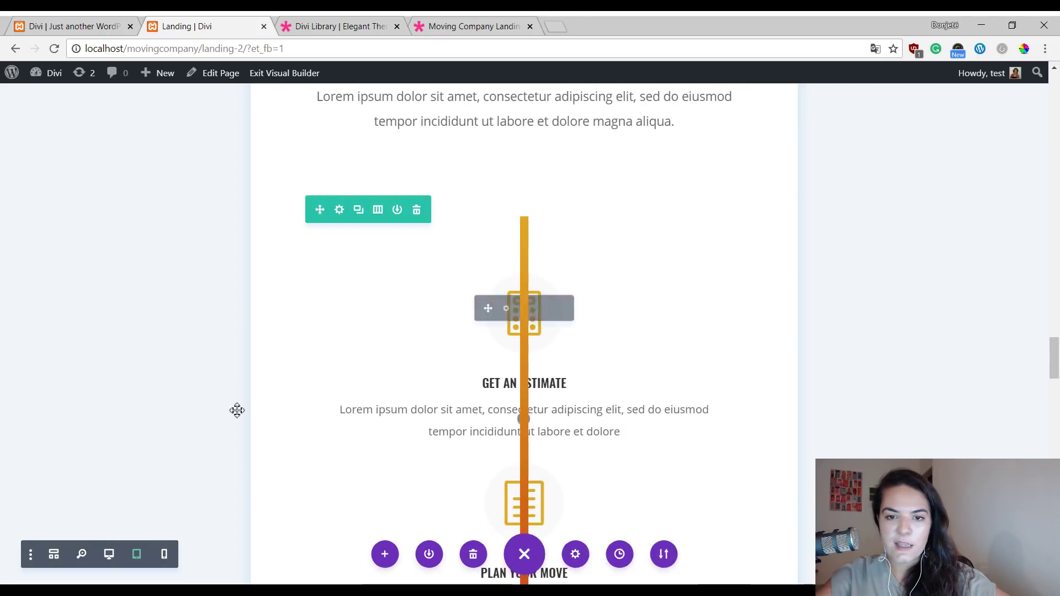
{"action": "left_click", "coordinate": [166, 555]}
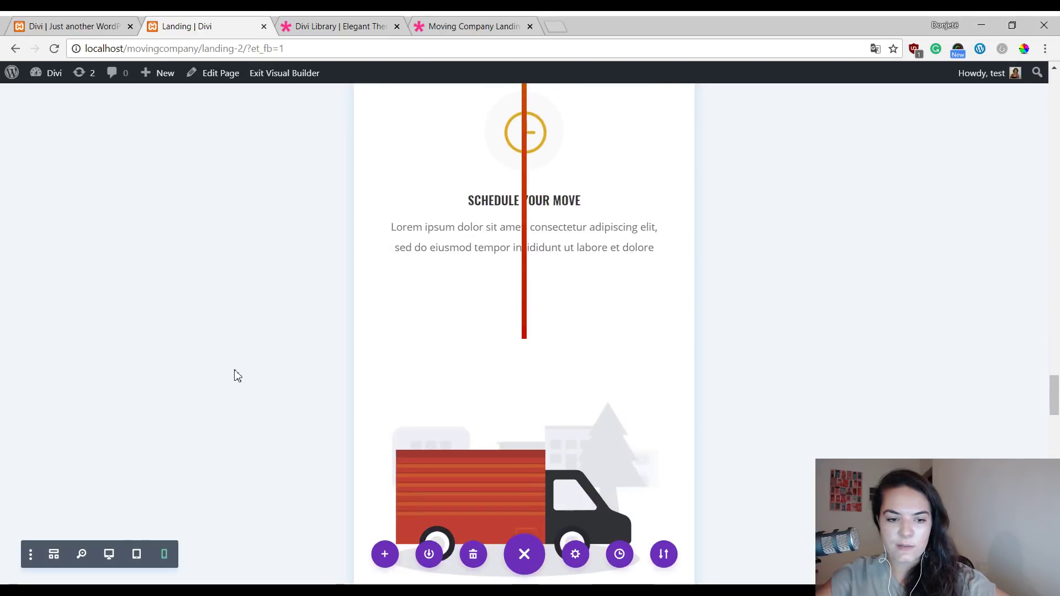
{"action": "left_click", "coordinate": [108, 554]}
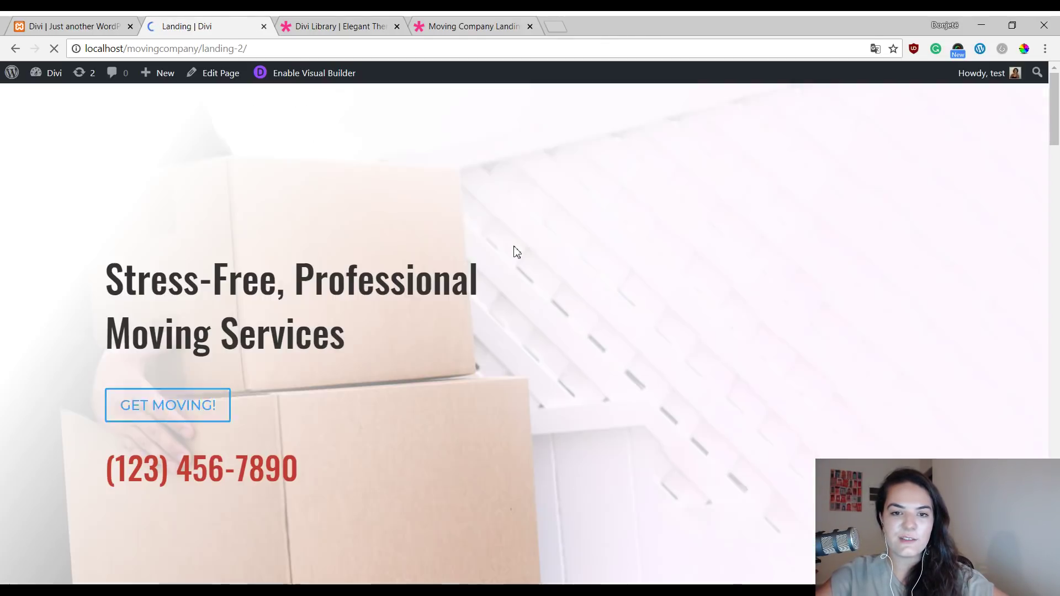
- Examine the How It Works section on the live page, including how the blurbs overlap the gradient divider beside the truck
{"action": "scroll", "coordinate": [516, 247], "scroll_direction": "down", "scroll_amount": 5}
{"action": "scroll", "coordinate": [516, 247], "scroll_direction": "down", "scroll_amount": 10}
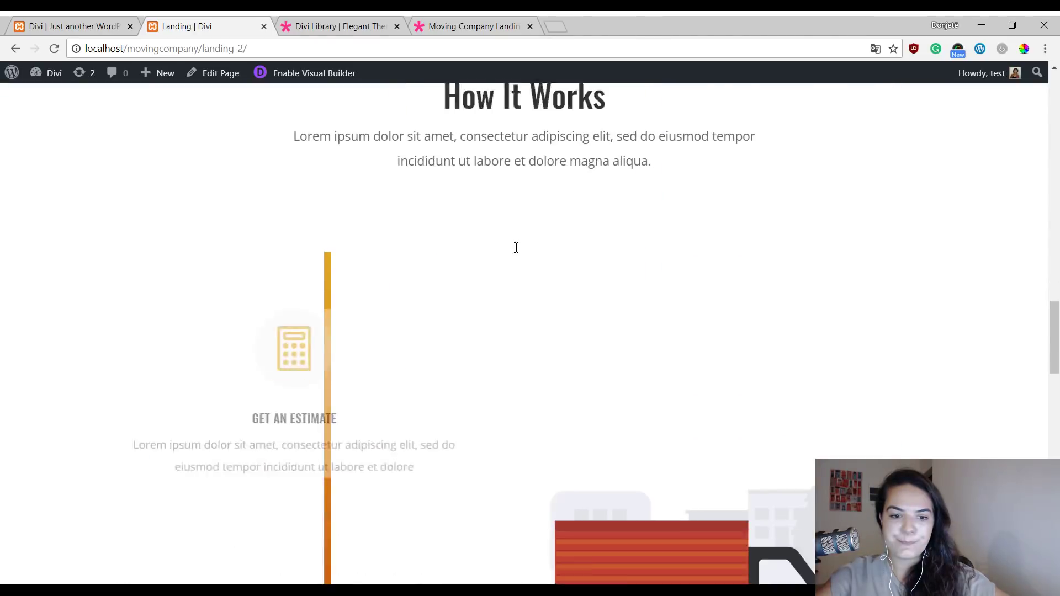
{"action": "scroll", "coordinate": [502, 249], "scroll_direction": "down", "scroll_amount": 3}
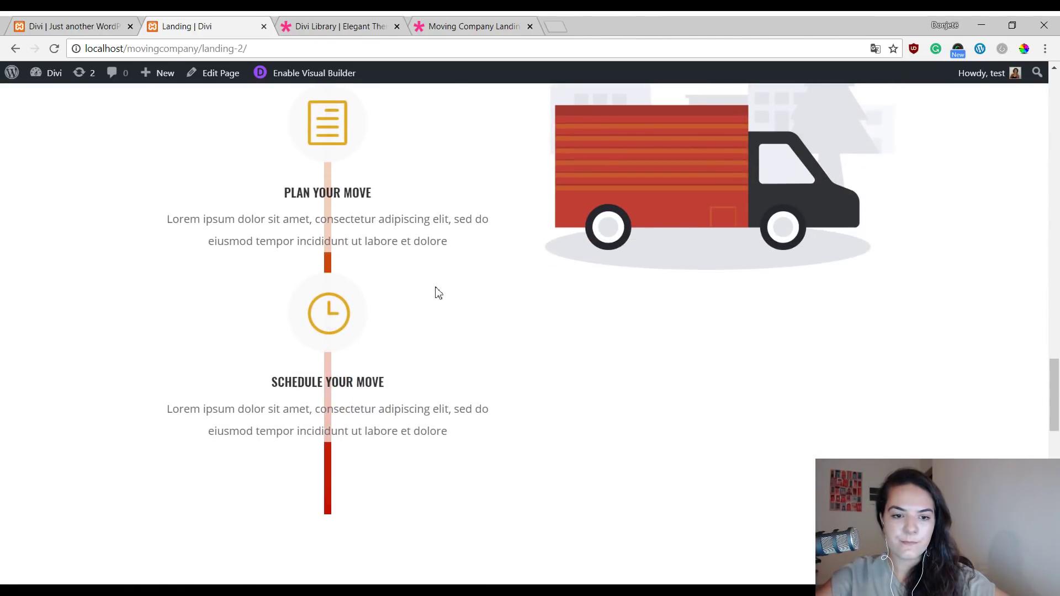
{"action": "scroll", "coordinate": [387, 276], "scroll_direction": "up", "scroll_amount": 4}
{"action": "scroll", "coordinate": [338, 193], "scroll_direction": "up", "scroll_amount": 3}
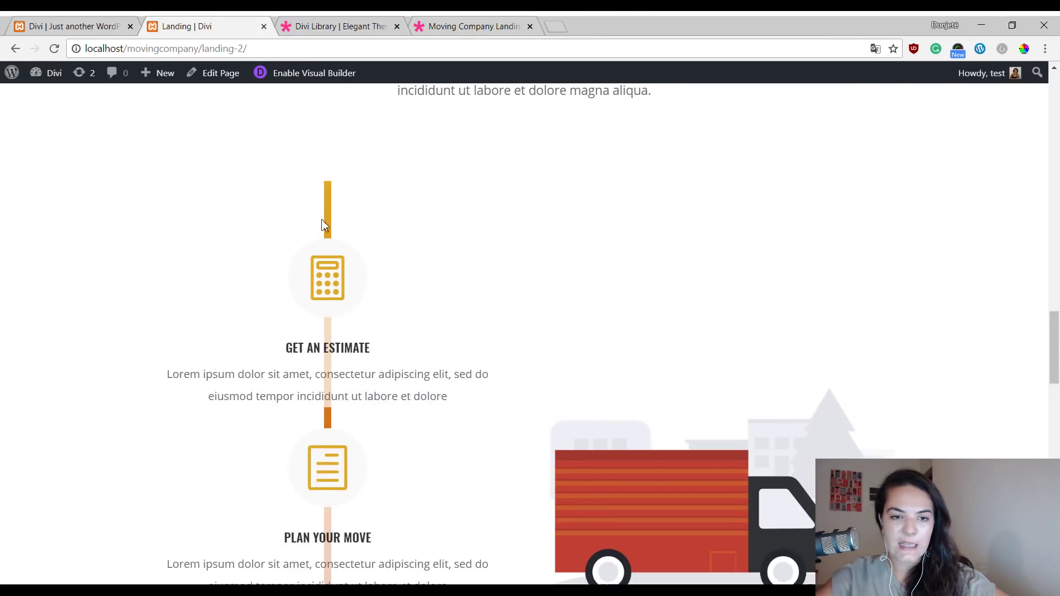
{"action": "scroll", "coordinate": [320, 287], "scroll_direction": "down", "scroll_amount": 1}
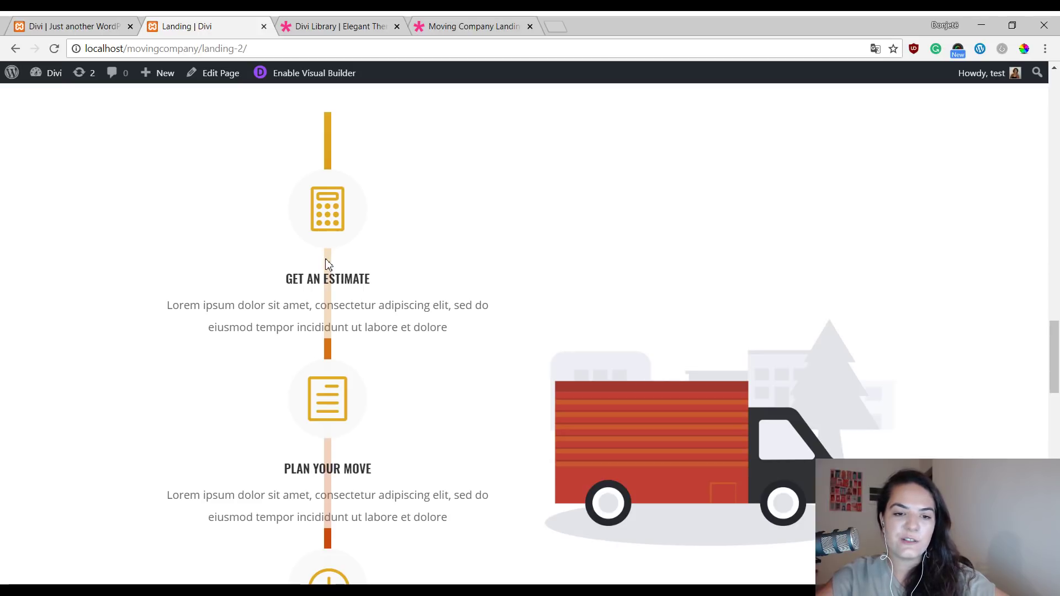
{"action": "scroll", "coordinate": [331, 265], "scroll_direction": "down", "scroll_amount": 5}
{"action": "scroll", "coordinate": [351, 331], "scroll_direction": "up", "scroll_amount": 4}
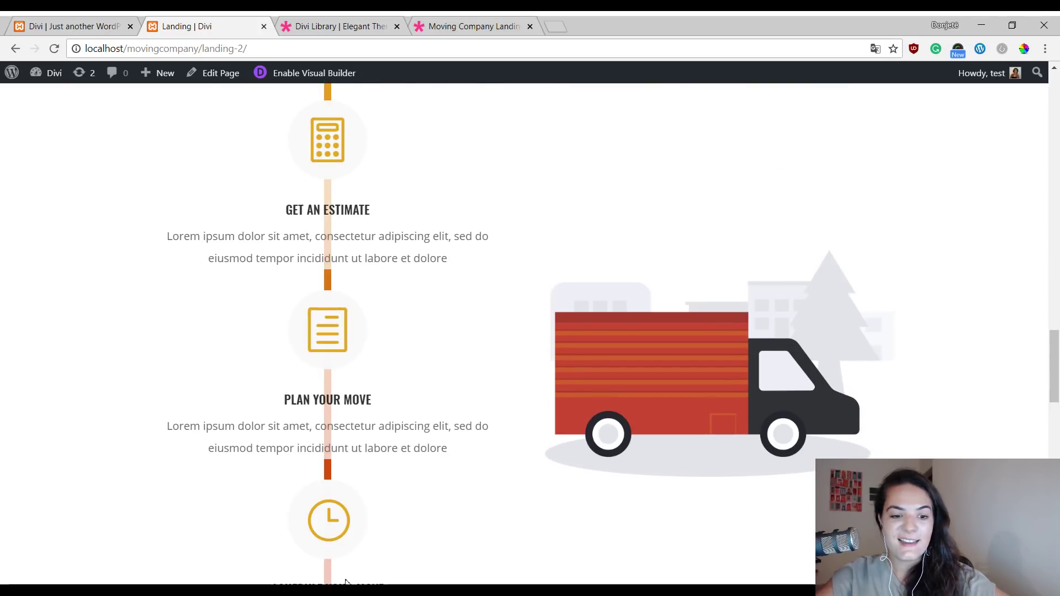